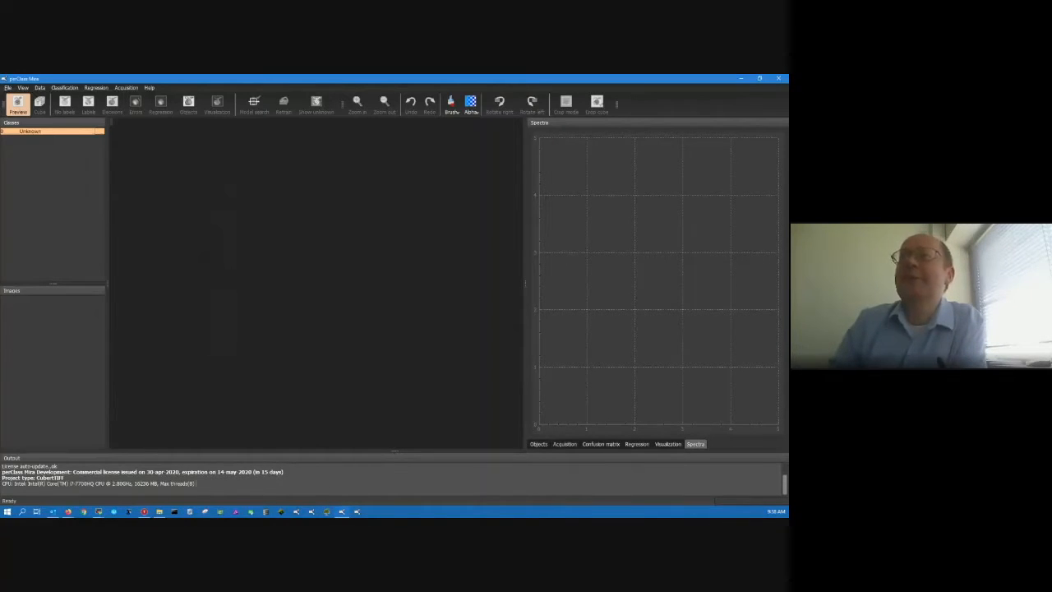
- Create a new project of type Cubert TIFF with C:/SpectralImages/ as the top-level data directory
left_click(7, 87)
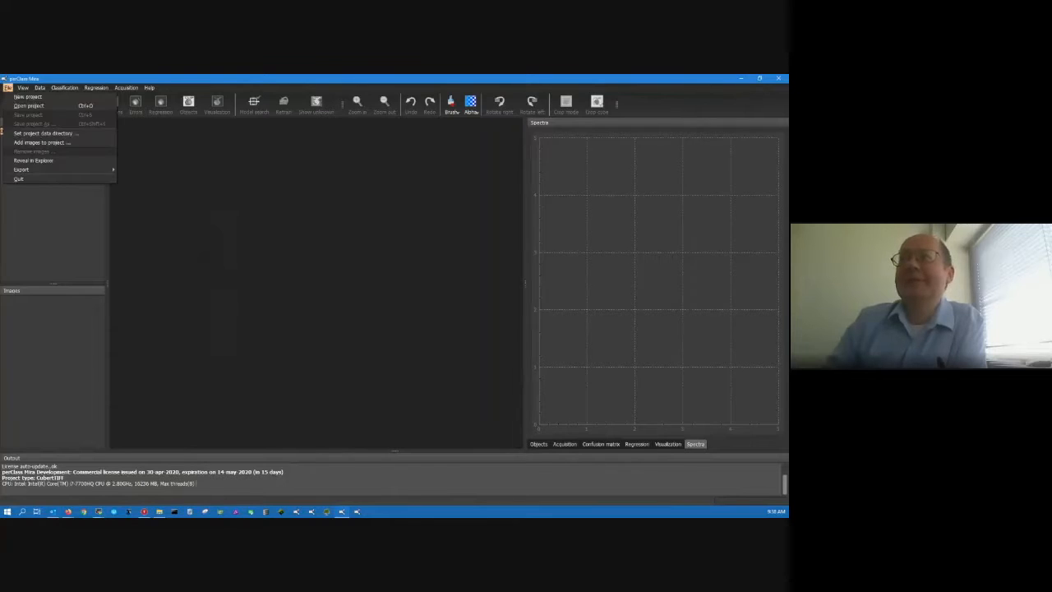
left_click(25, 98)
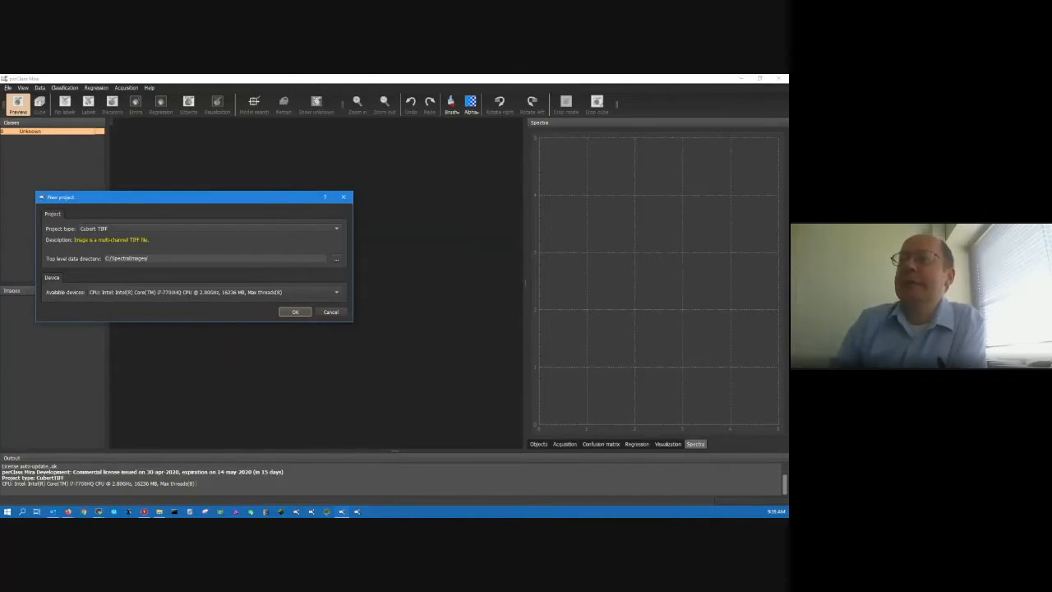
left_click(206, 228)
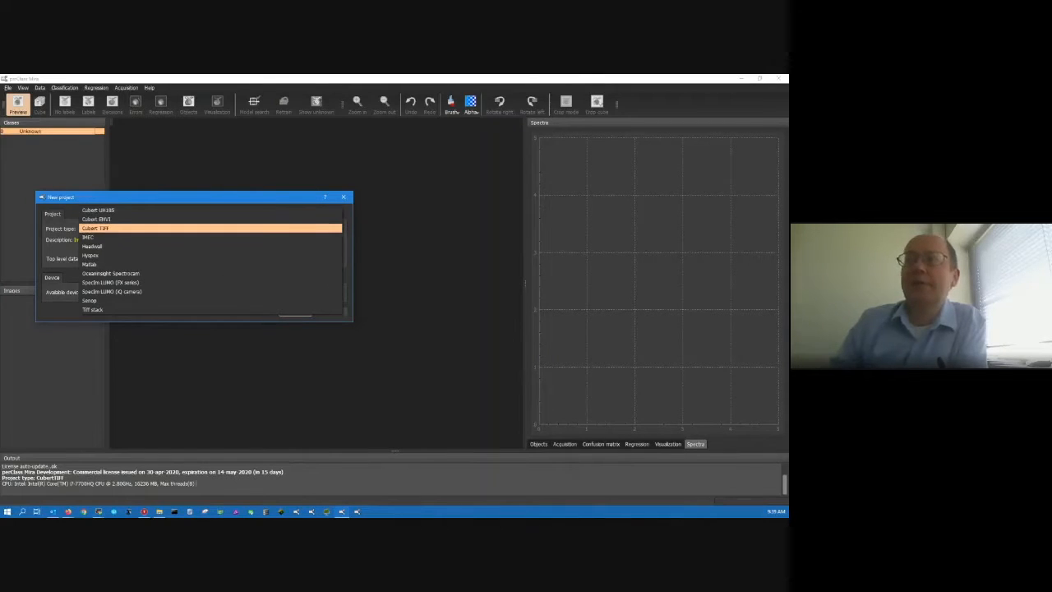
key("Return")
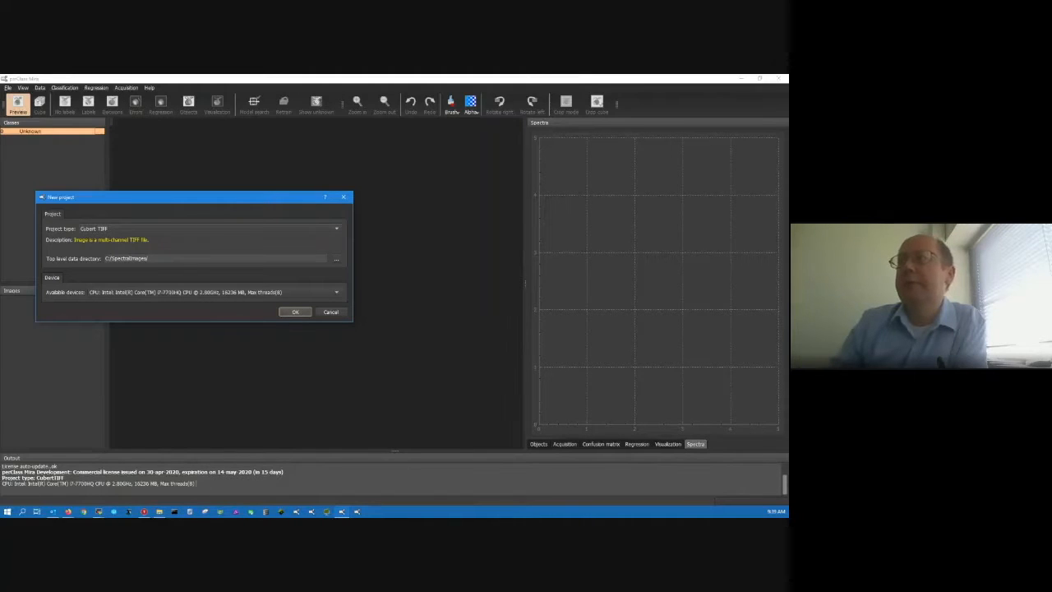
key("Return")
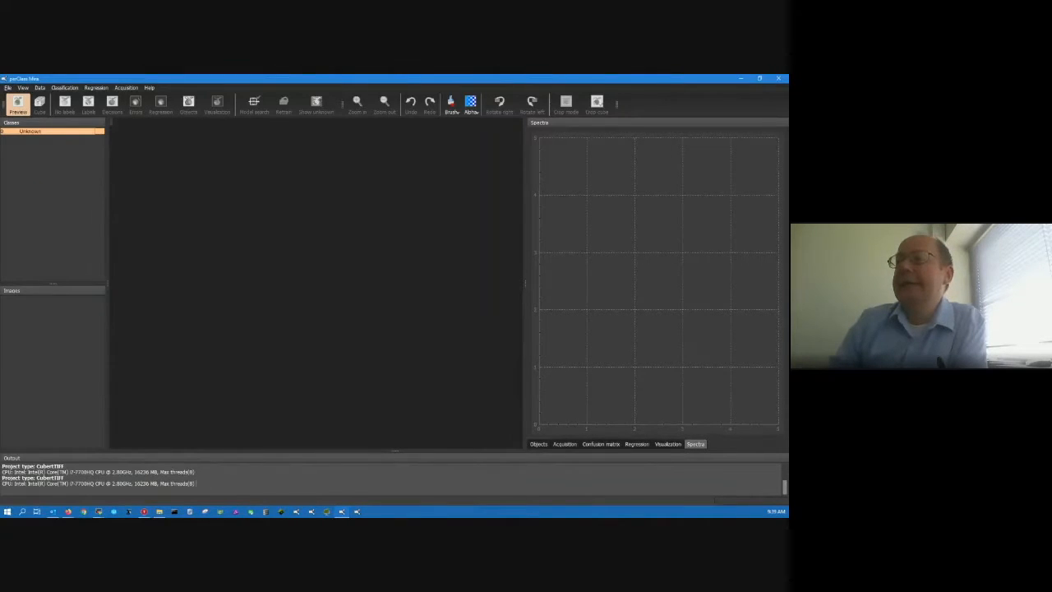
- Add all the TIFF snapshot images from the Cubert_ultris_plants/Plants folder to the project
right_click(55, 311)
key("Return")
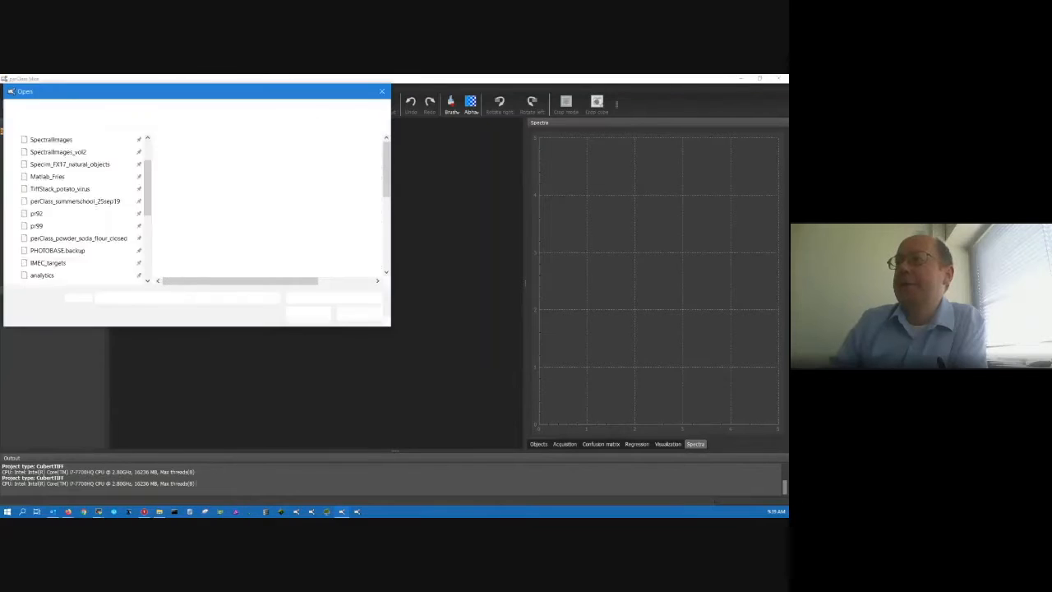
double_click(199, 211)
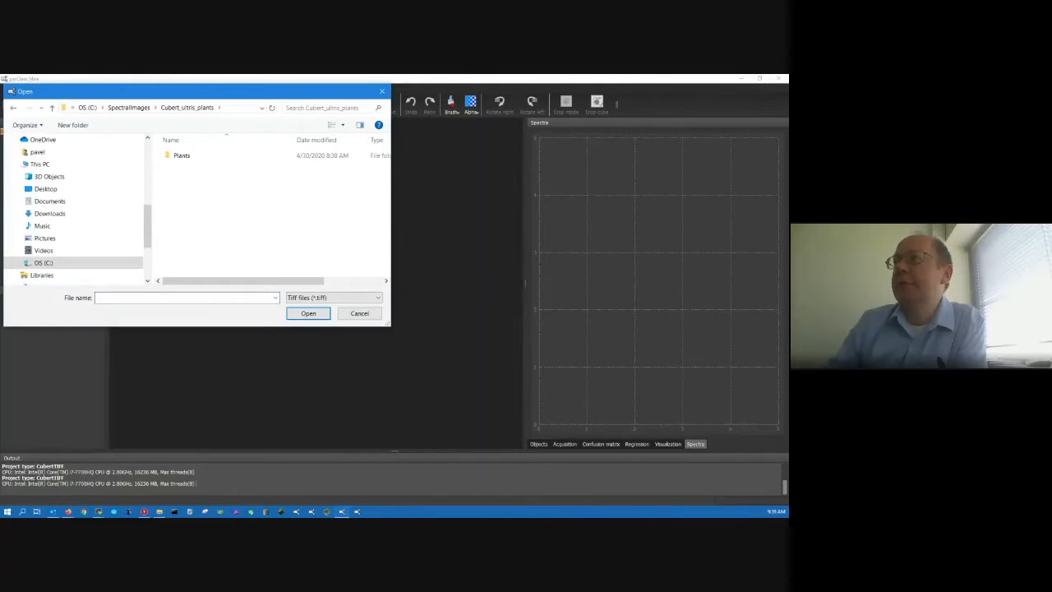
left_click(182, 155)
double_click(181, 155)
left_click(187, 164)
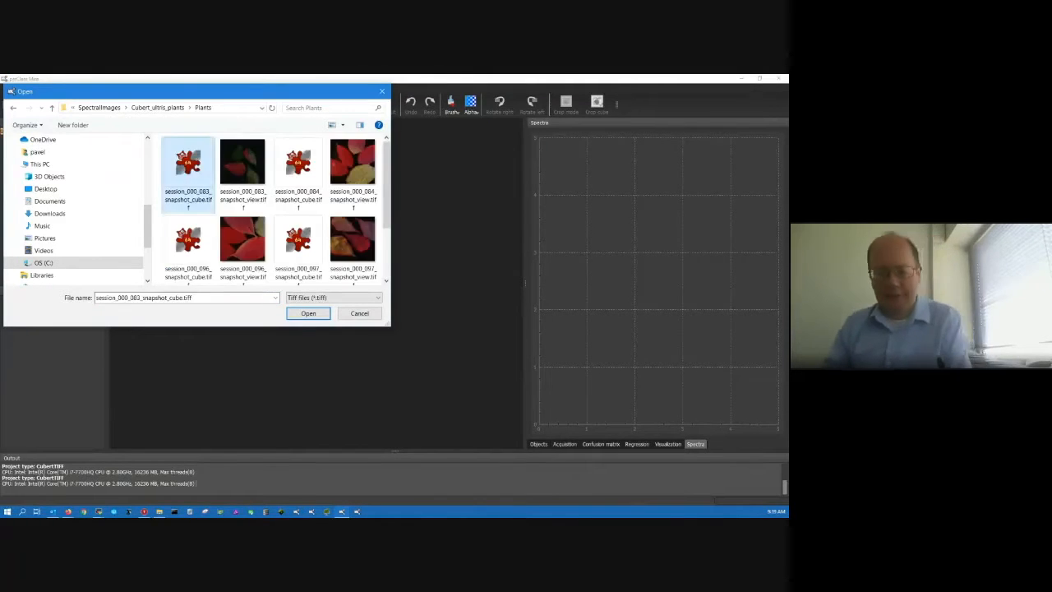
left_click(299, 164, "ctrl")
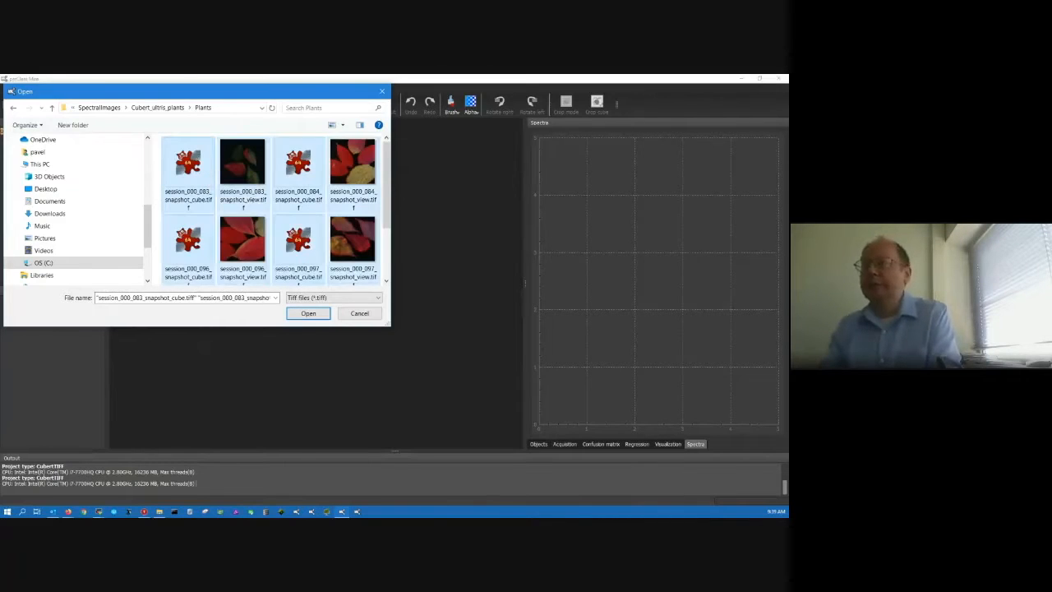
left_click(308, 313)
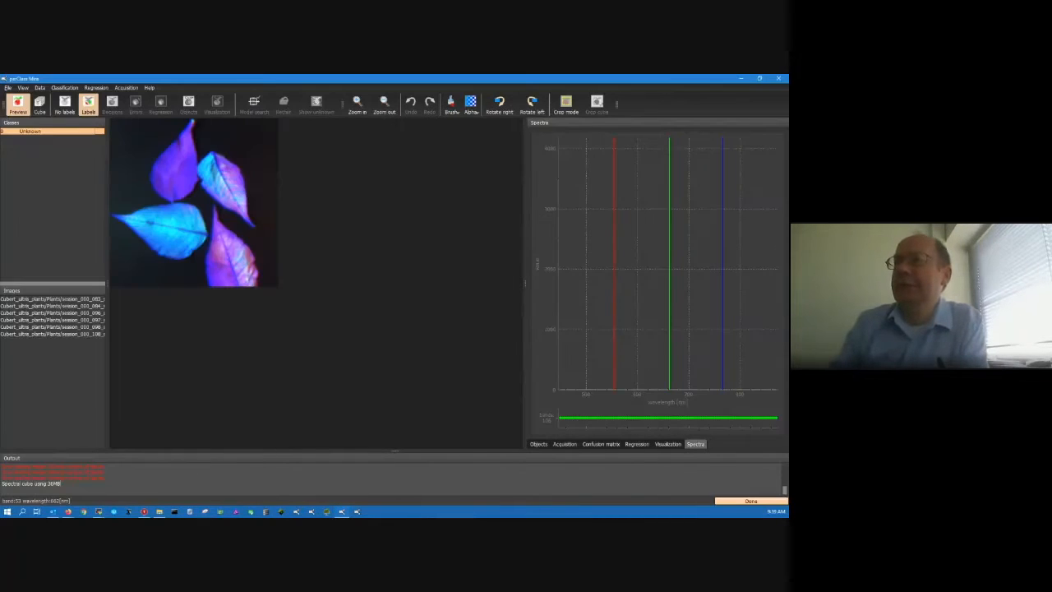
- Widen the image list so the file names are readable and display the last image in the list
left_click_drag(108, 280, 141, 280)
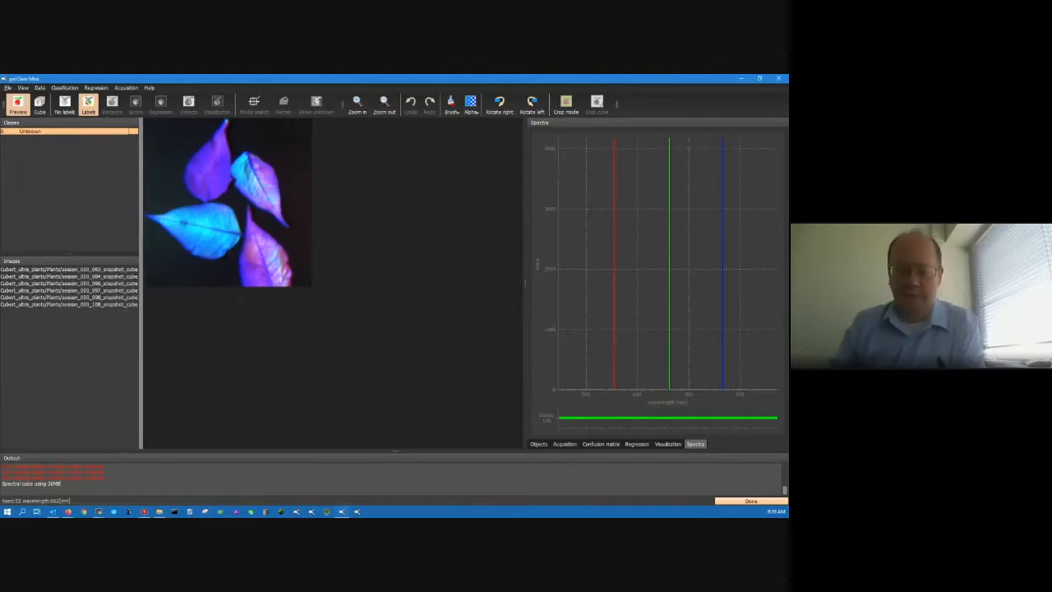
scroll(230, 206, "up", 5)
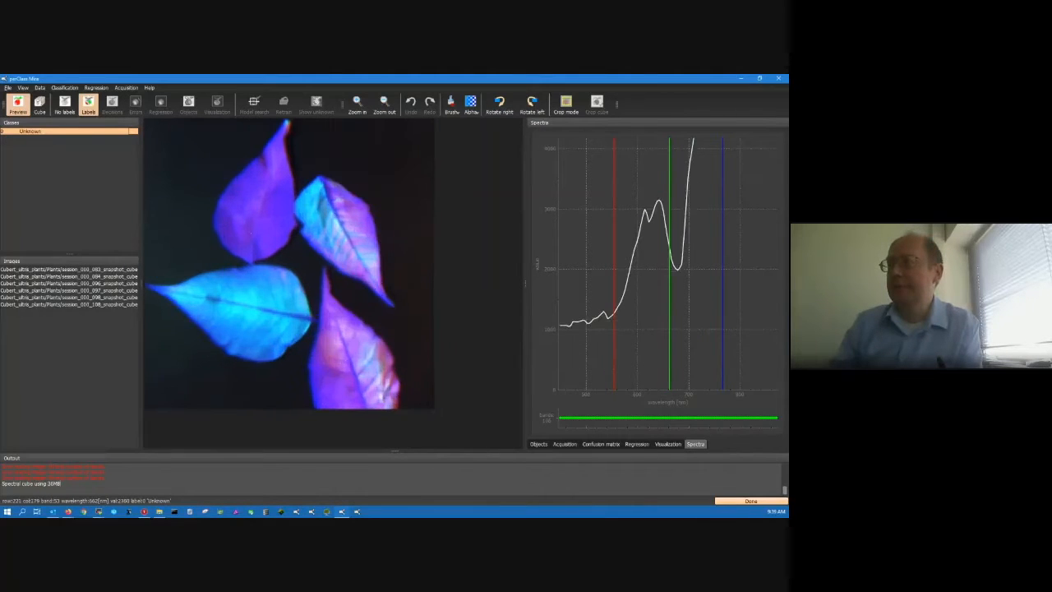
scroll(280, 254, "down", 2)
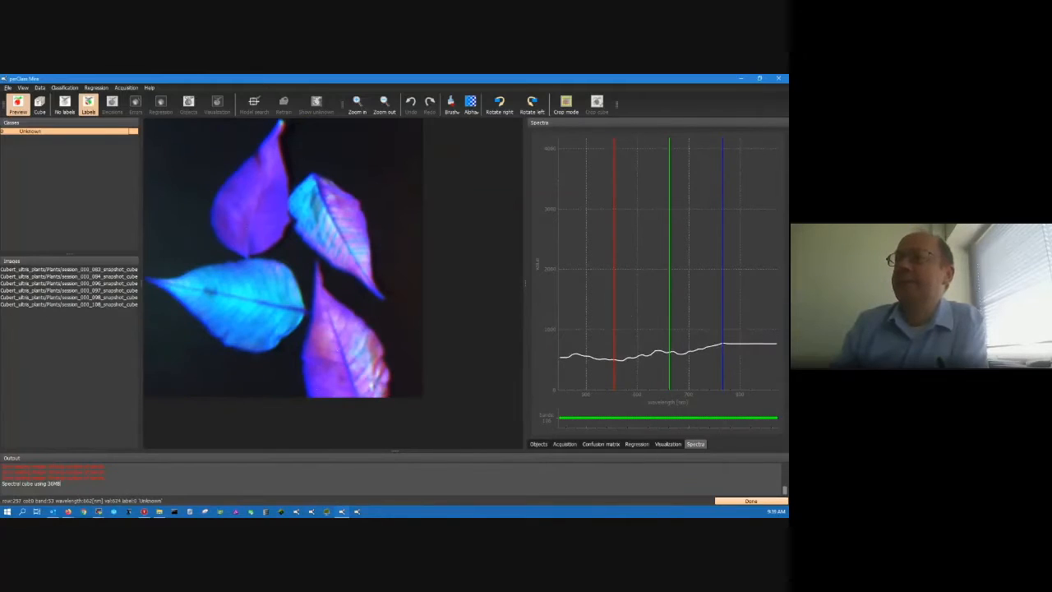
left_click_drag(142, 279, 165, 280)
left_click(69, 276)
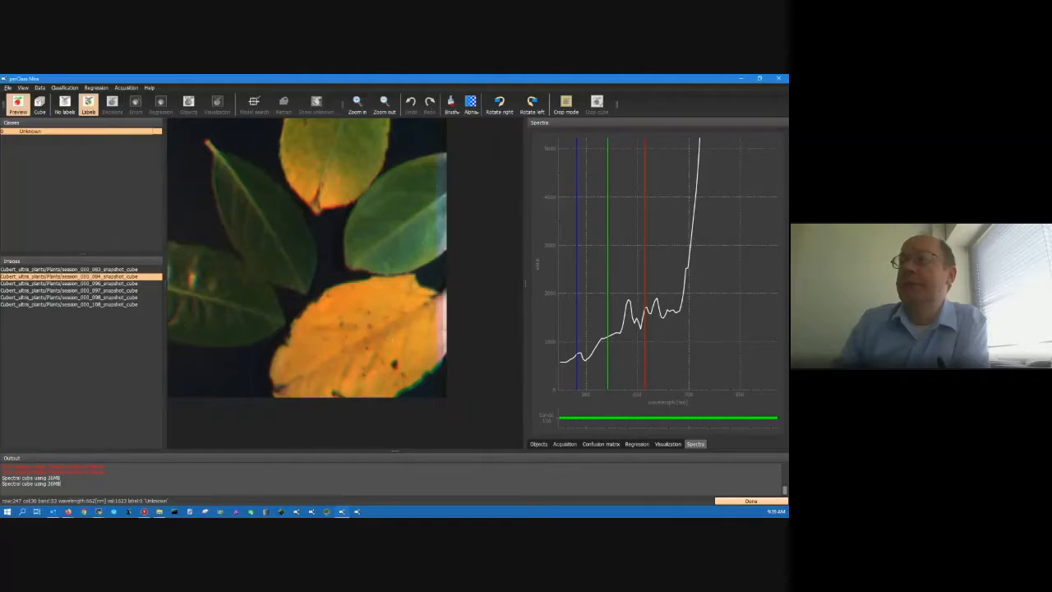
left_click(69, 304)
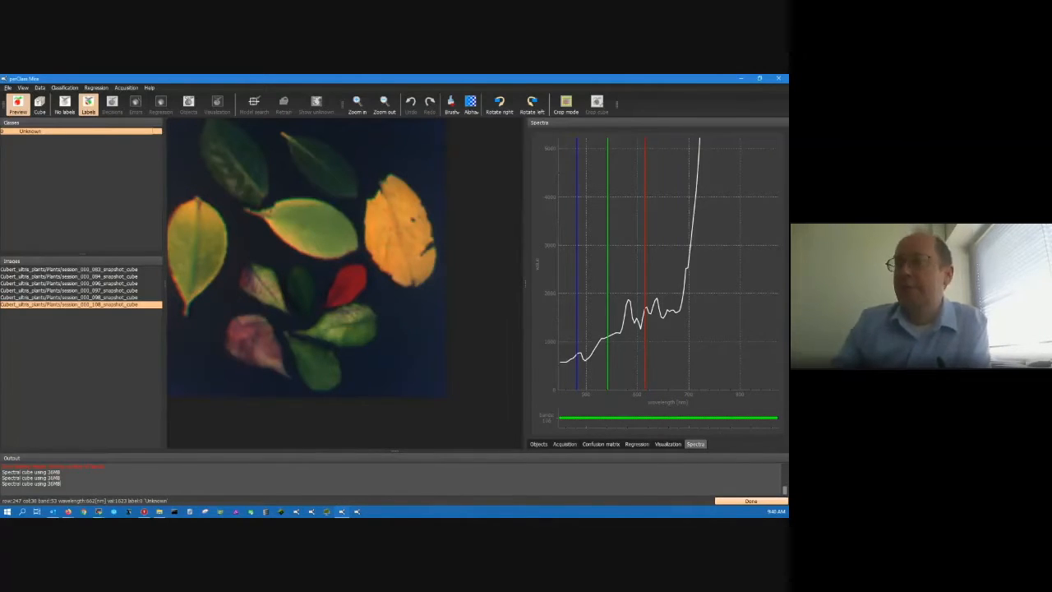
- Add a class named back and paint label strokes on the dark background between the leaves
right_click(110, 174)
left_click(132, 179)
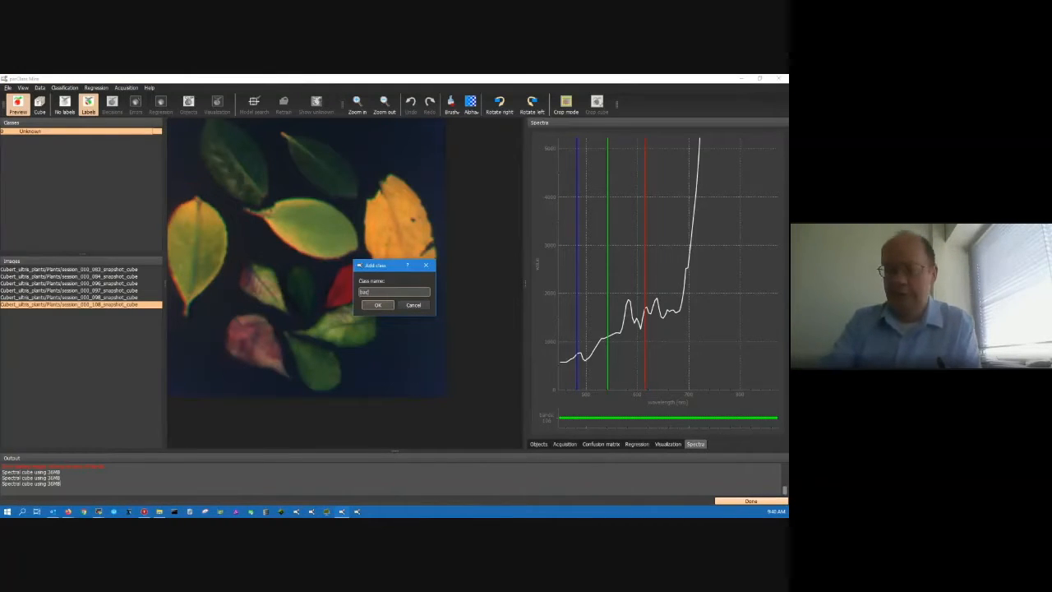
key("Return")
mouse_move(183, 186)
left_mouse_down()
mouse_move(259, 252)
mouse_move(315, 264)
left_mouse_up()
left_click_drag(376, 293, 392, 309)
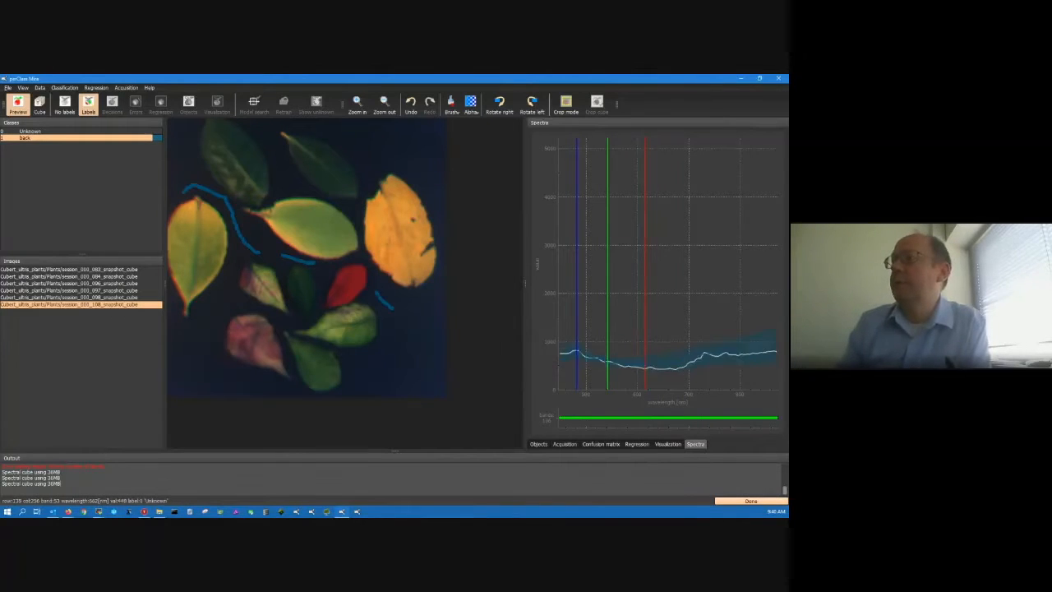
left_click_drag(277, 155, 294, 186)
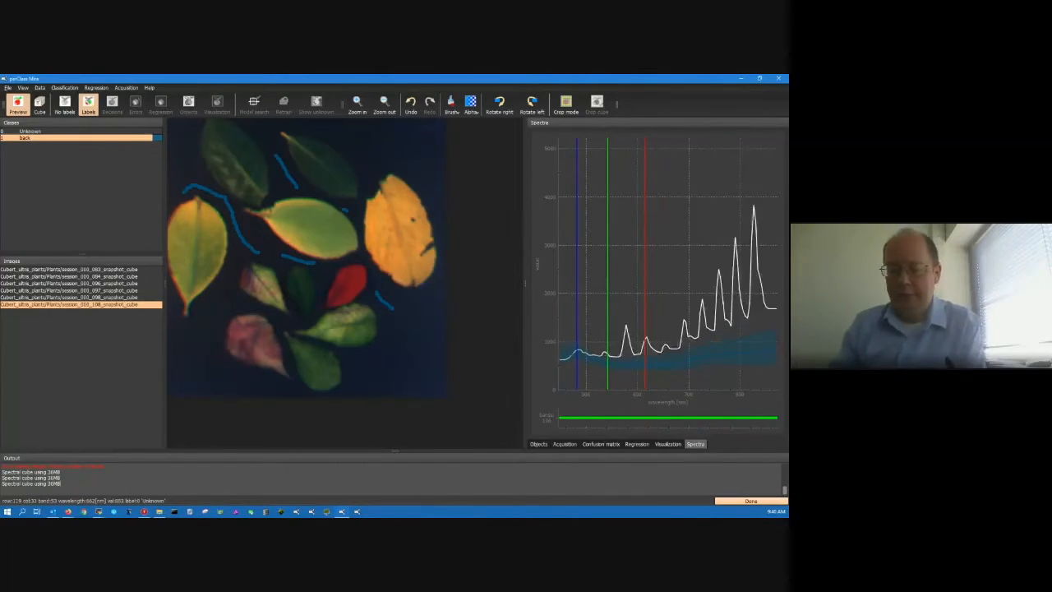
- Add a class named leaf and paint short label strokes on most of the large and small leaves
key("ctrl+n")
type("leaf")
key("Return")
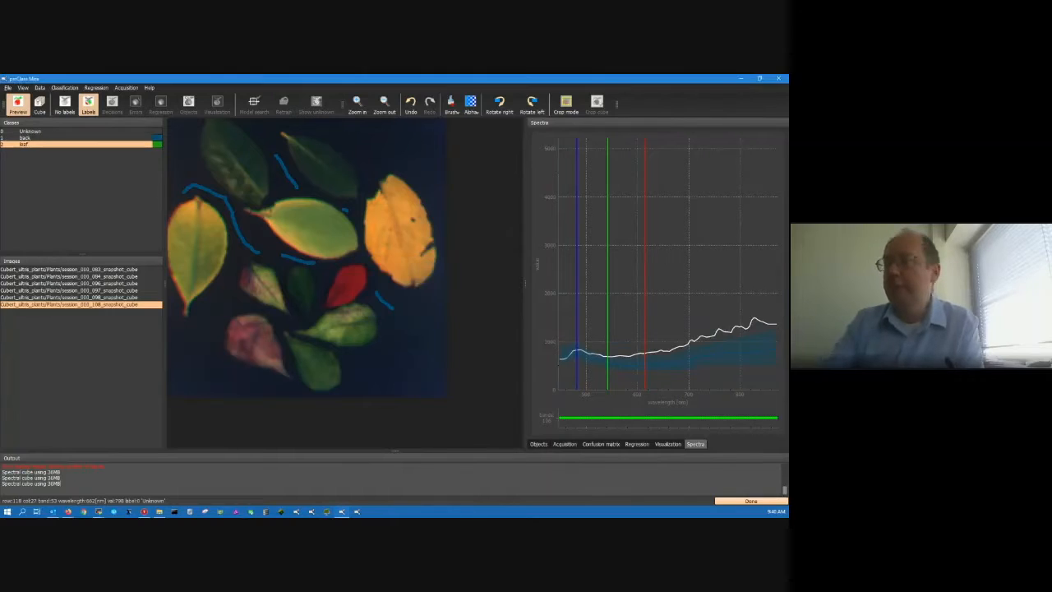
left_click_drag(218, 137, 238, 173)
left_click_drag(308, 220, 337, 232)
left_click_drag(317, 150, 337, 177)
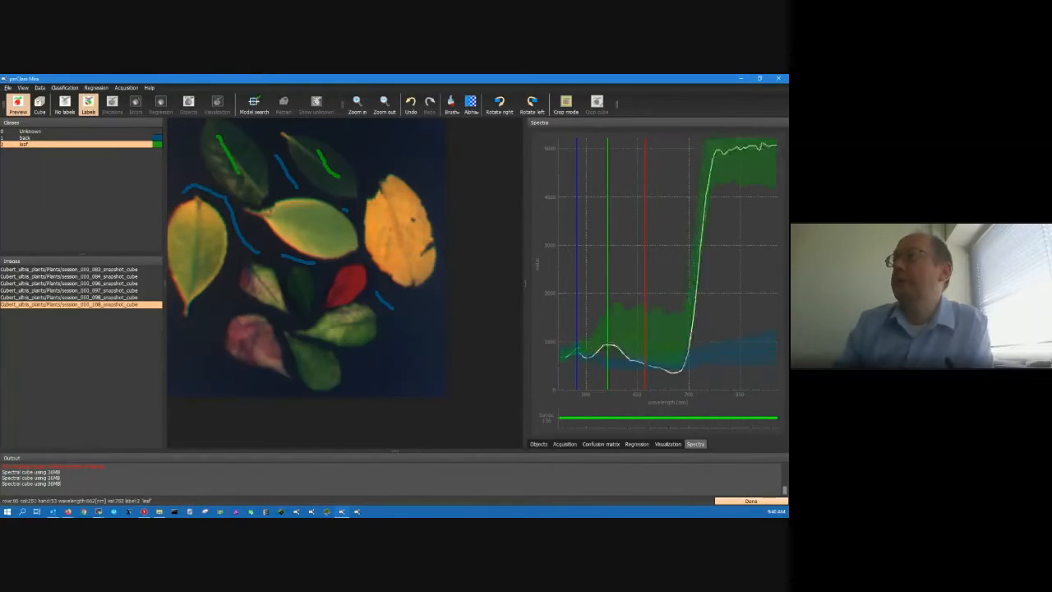
left_click_drag(391, 220, 404, 205)
left_click_drag(206, 236, 197, 259)
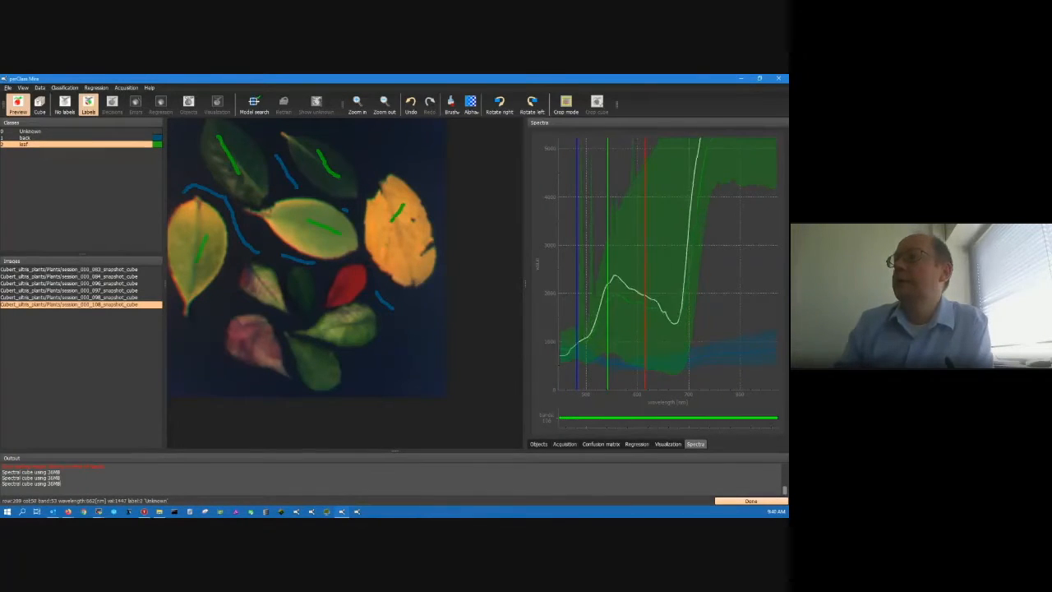
mouse_move(261, 278)
left_mouse_down()
mouse_move(267, 290)
mouse_move(348, 294)
left_mouse_up()
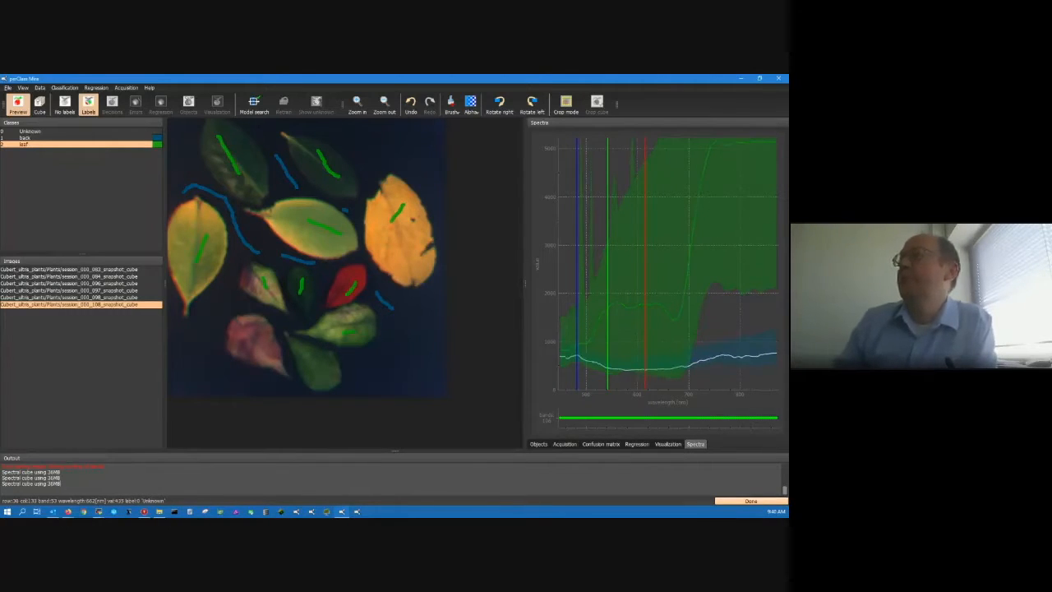
- Train a classifier with Model search and compare its decisions with and without the data unseen in training, leaving unseen data shown
left_click(254, 103)
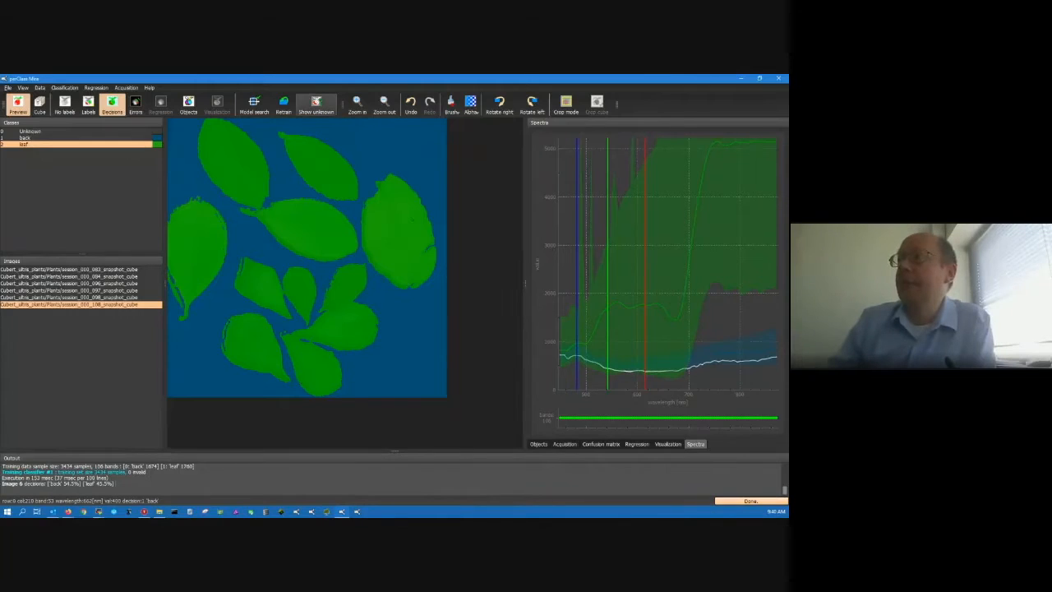
left_click(316, 104)
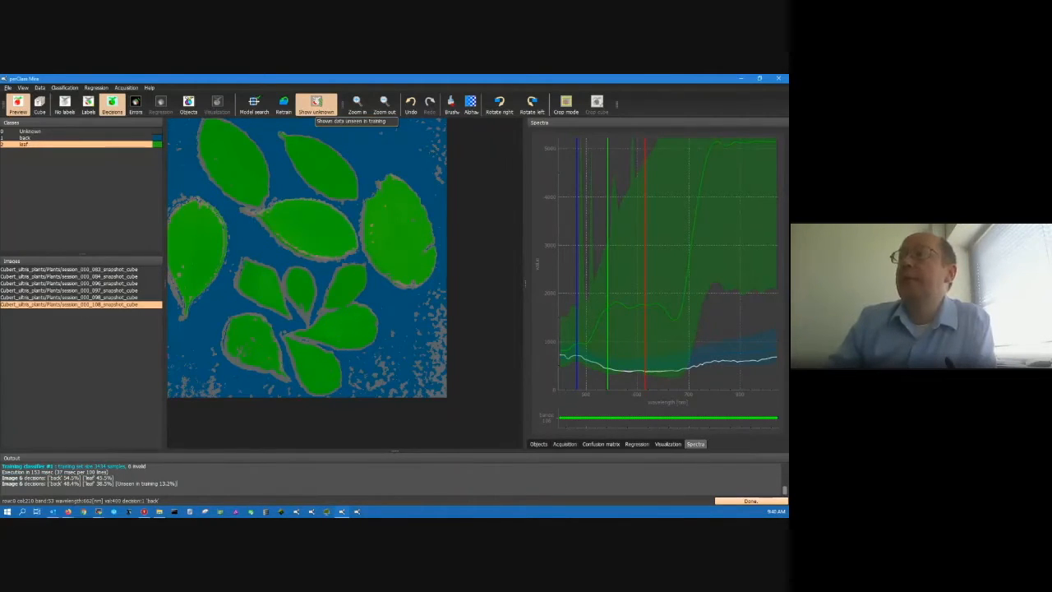
left_click(315, 105)
left_click(315, 104)
left_click(316, 105)
left_click(315, 104)
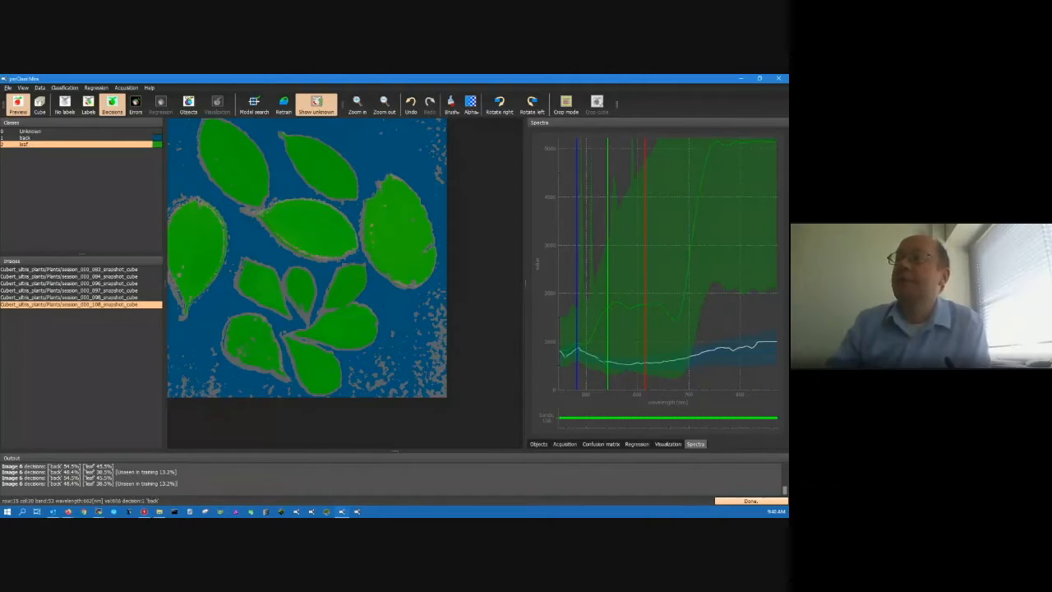
- Label back just outside and leaf just inside the lower edge of the small variegated leaf, and retrain the classifier
left_click(88, 104)
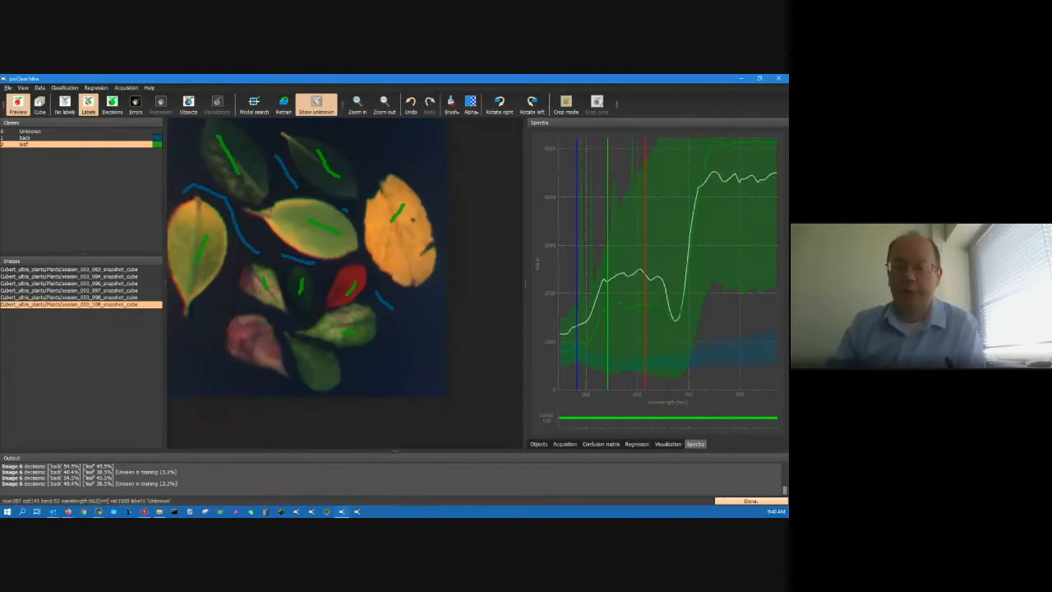
scroll(224, 253, "up", 2)
scroll(263, 344, "up", 2)
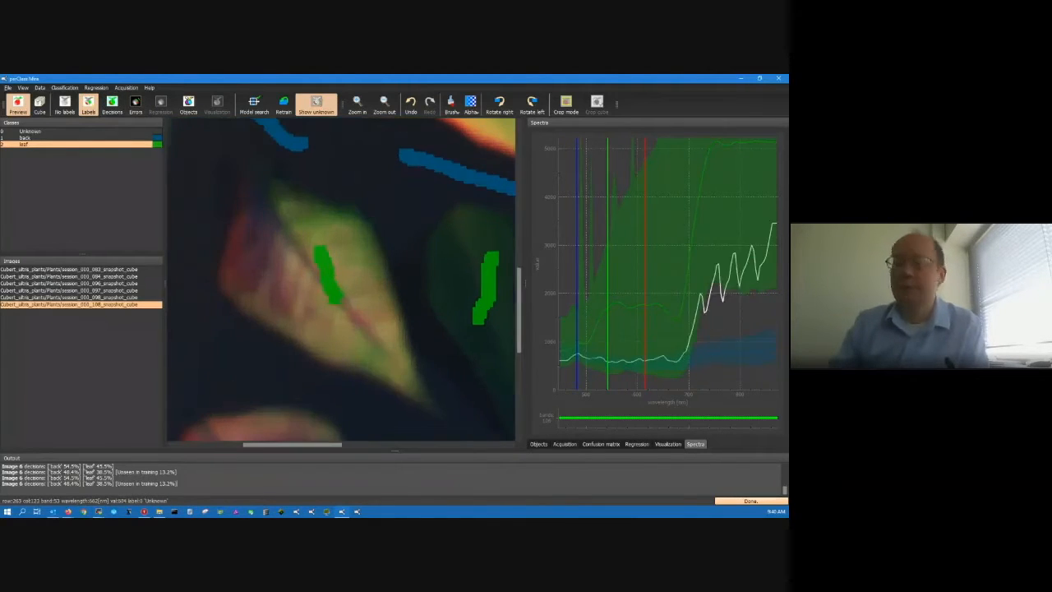
left_click(25, 138)
left_click_drag(239, 317, 304, 355)
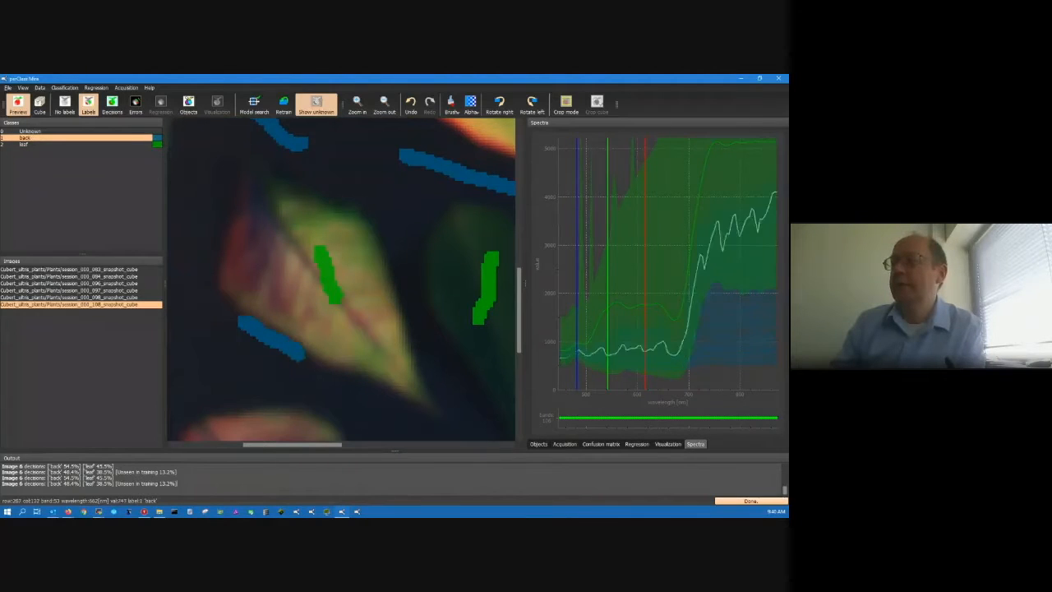
left_click(24, 143)
left_click_drag(255, 302, 292, 330)
key("t")
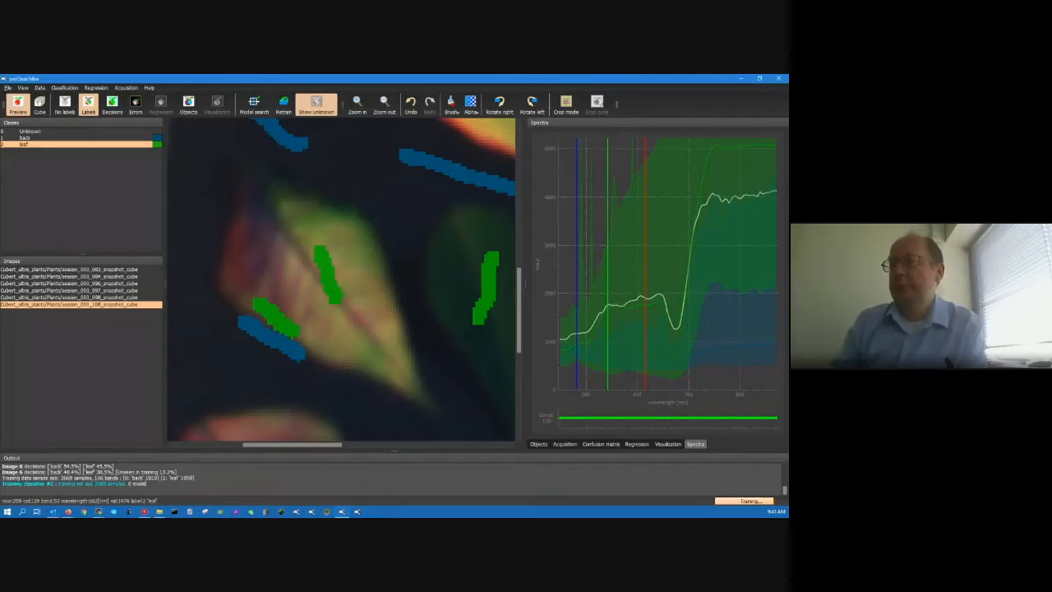
- Compare the retrained decisions over the whole image with and without the data unseen in training
key("u")
key("u")
key("u")
key("u")
scroll(325, 275, "down", 5)
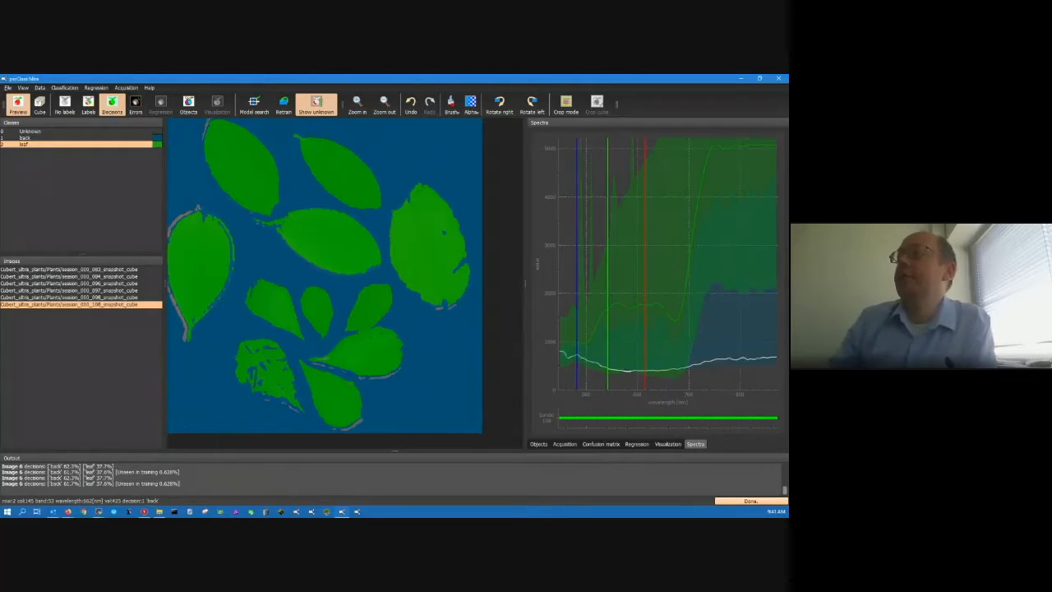
key("u")
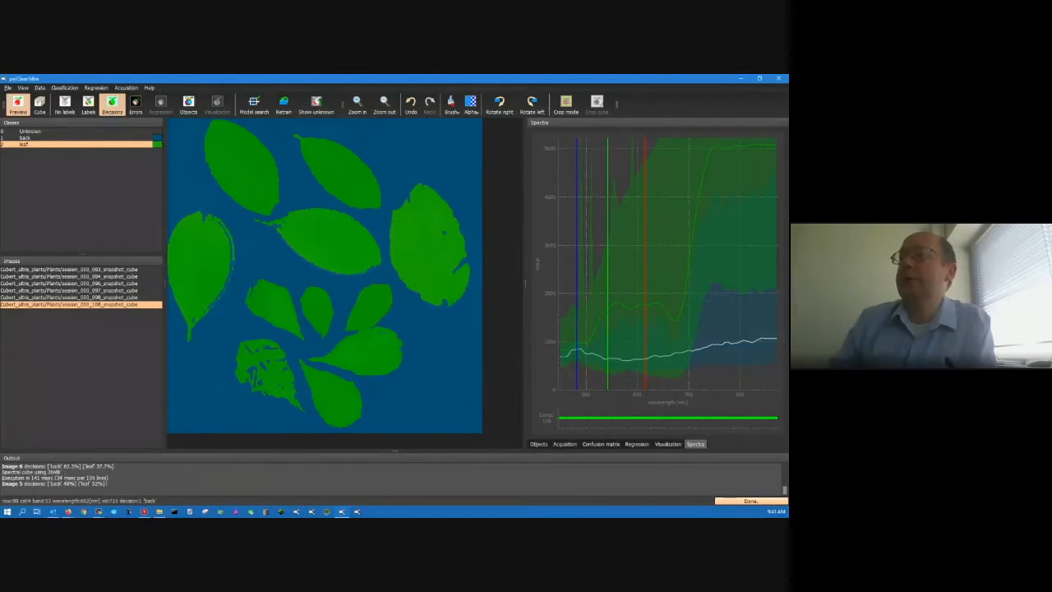
- Open the fifth image in the list, check its decisions, and paint back strokes in the dark gaps above and below the red leaf
left_click(69, 297)
key("l")
key("d")
key("l")
key("1")
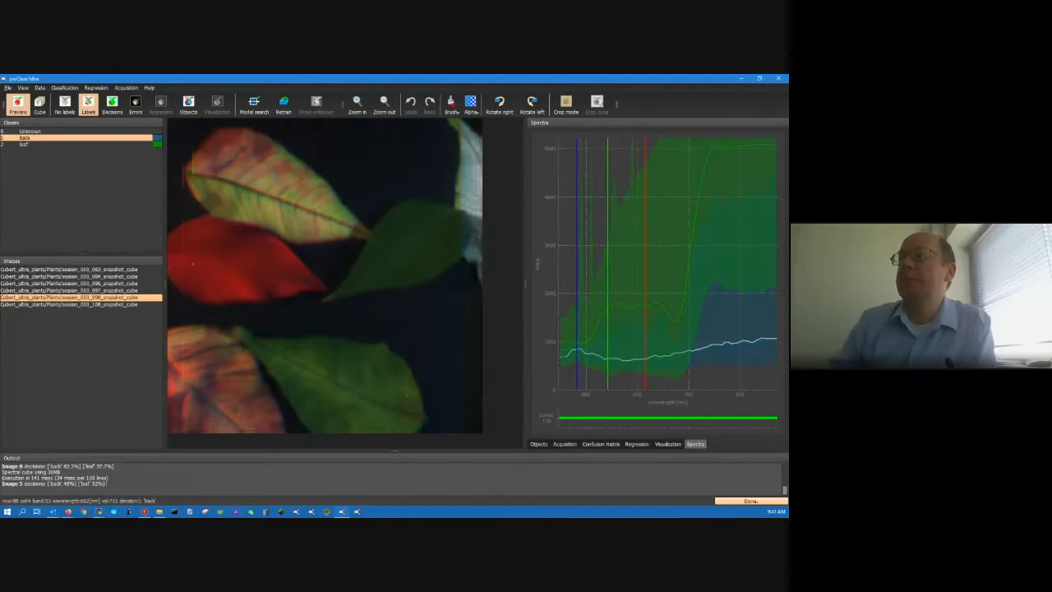
left_click_drag(175, 319, 324, 326)
left_click_drag(194, 210, 169, 222)
- Paint leaf strokes on the two lower leaves of the fifth image and retrain the classifier
key("2")
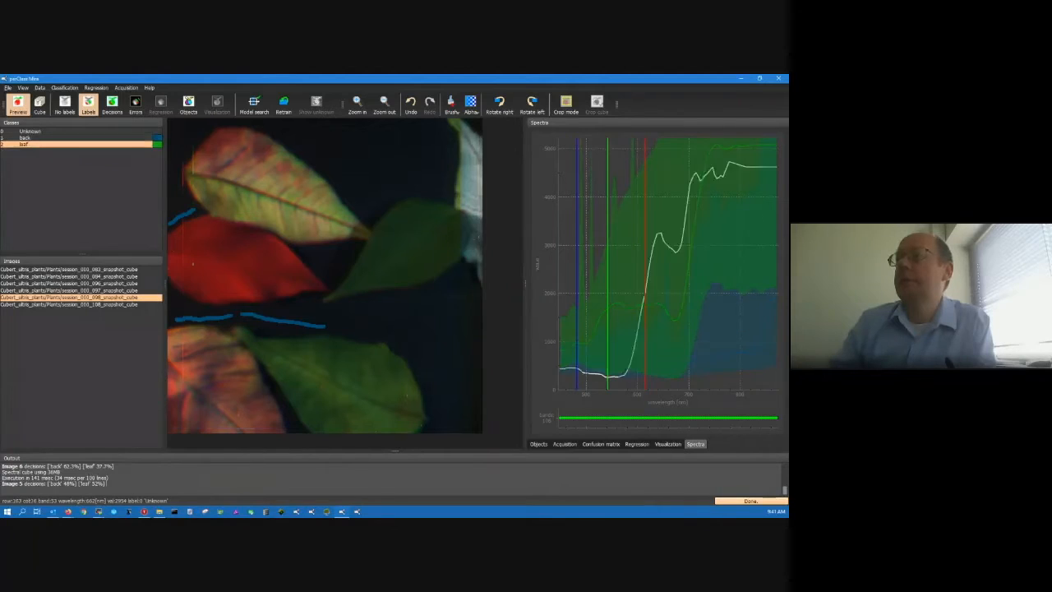
left_click_drag(181, 334, 242, 376)
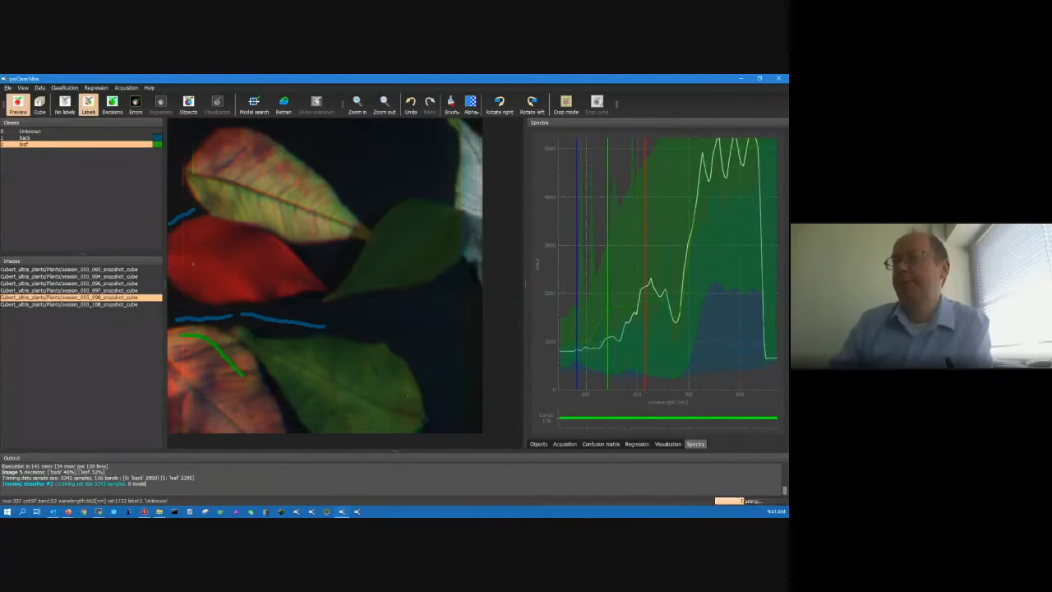
mouse_move(281, 378)
left_mouse_down()
mouse_move(319, 421)
mouse_move(332, 407)
left_mouse_up()
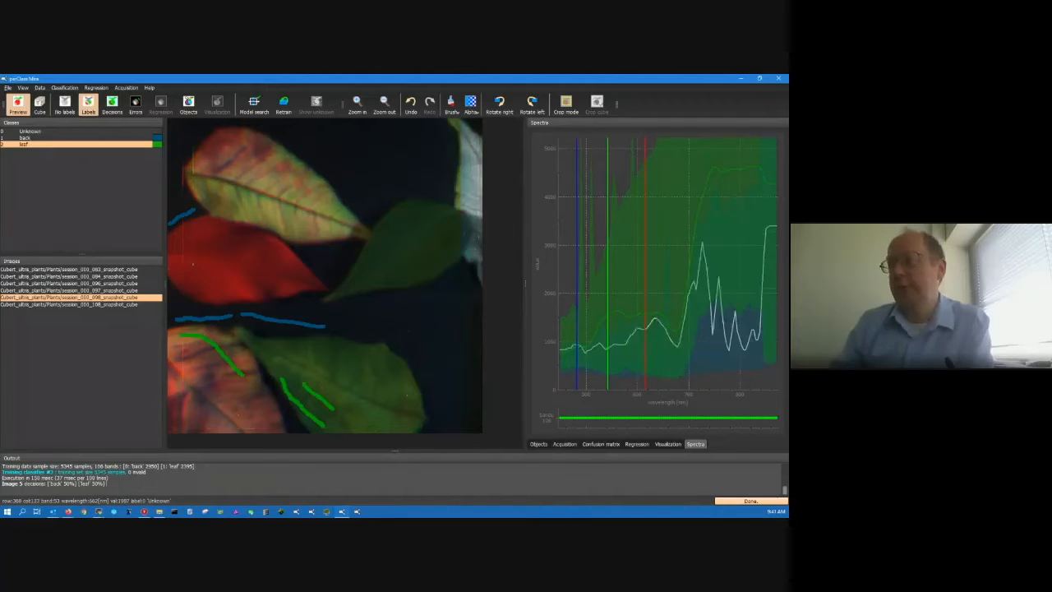
- Paint a back stroke between the two lower leaves and a leaf stroke inside the dark green upper leaf, and retrain the classifier
key("1")
left_click_drag(275, 393, 294, 426)
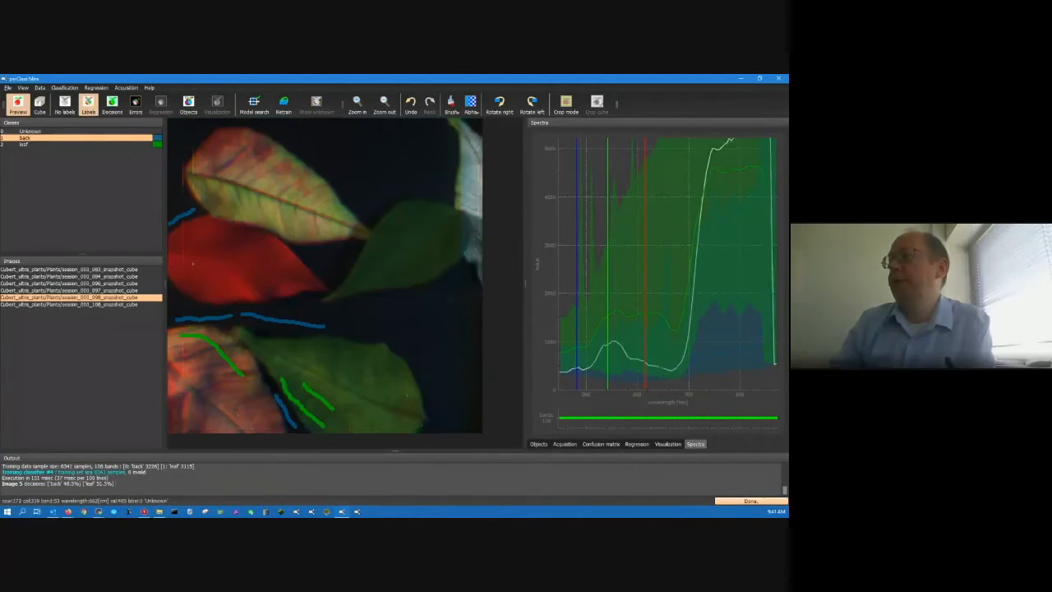
key("2")
mouse_move(406, 267)
left_mouse_down()
mouse_move(448, 241)
mouse_move(415, 228)
left_mouse_up()
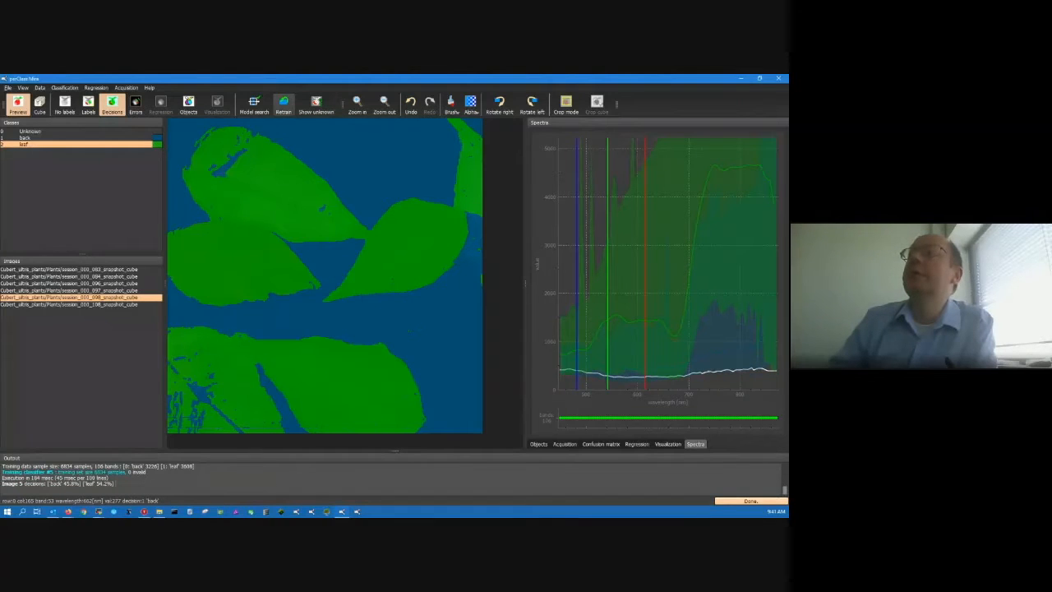
left_click(284, 105)
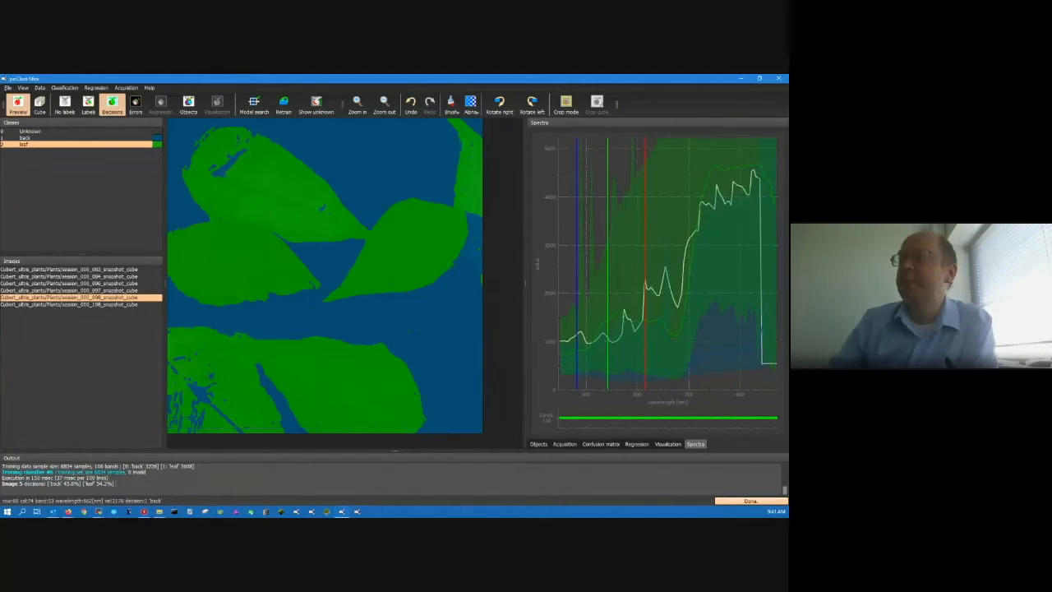
key("l")
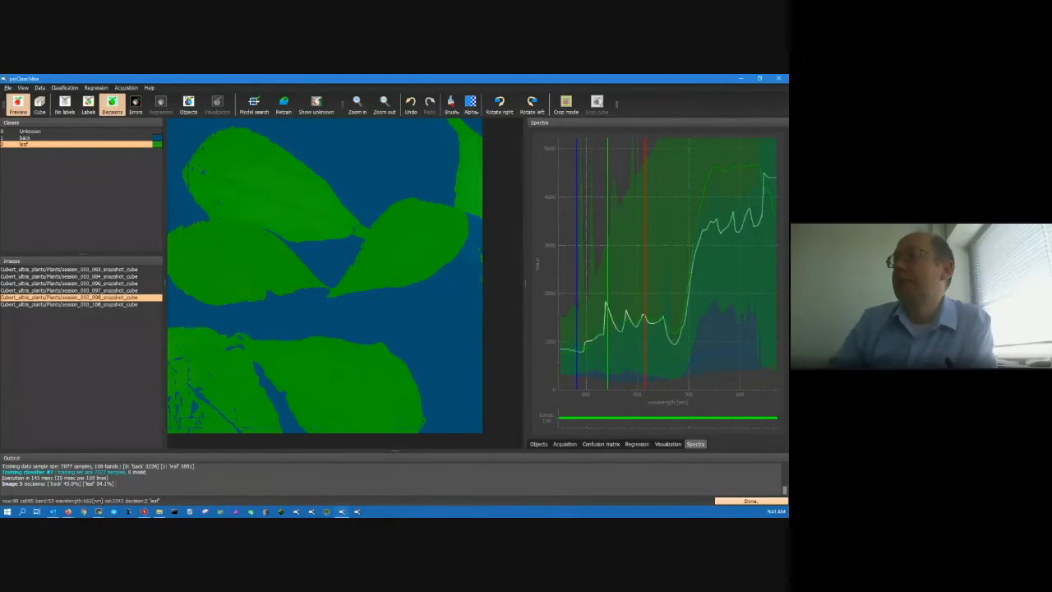
- Check the classifier's decisions on the other five images, and compare labels with decisions on the sixth image
left_click(70, 290)
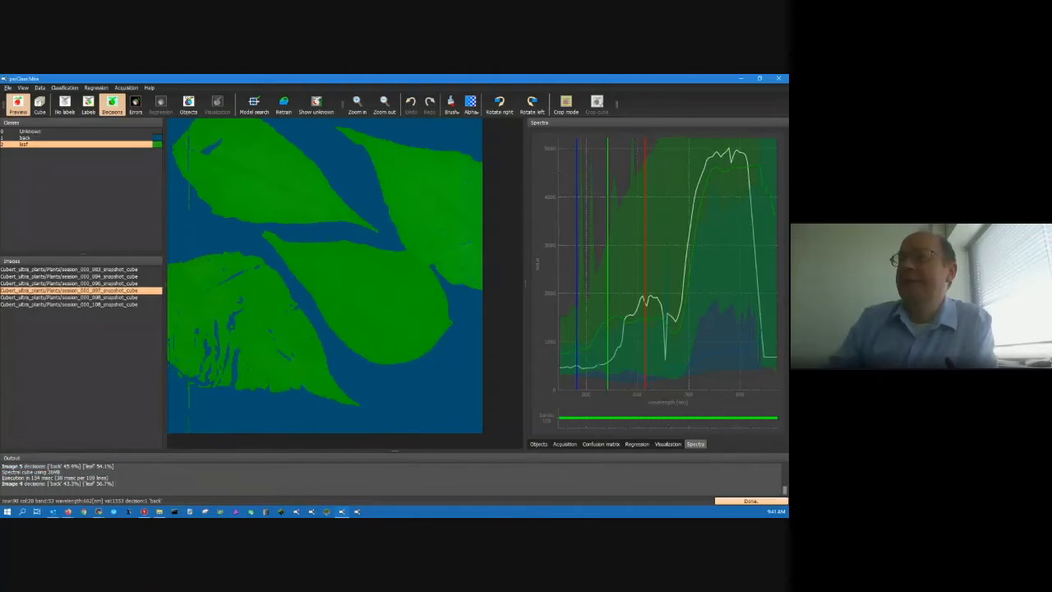
left_click(70, 283)
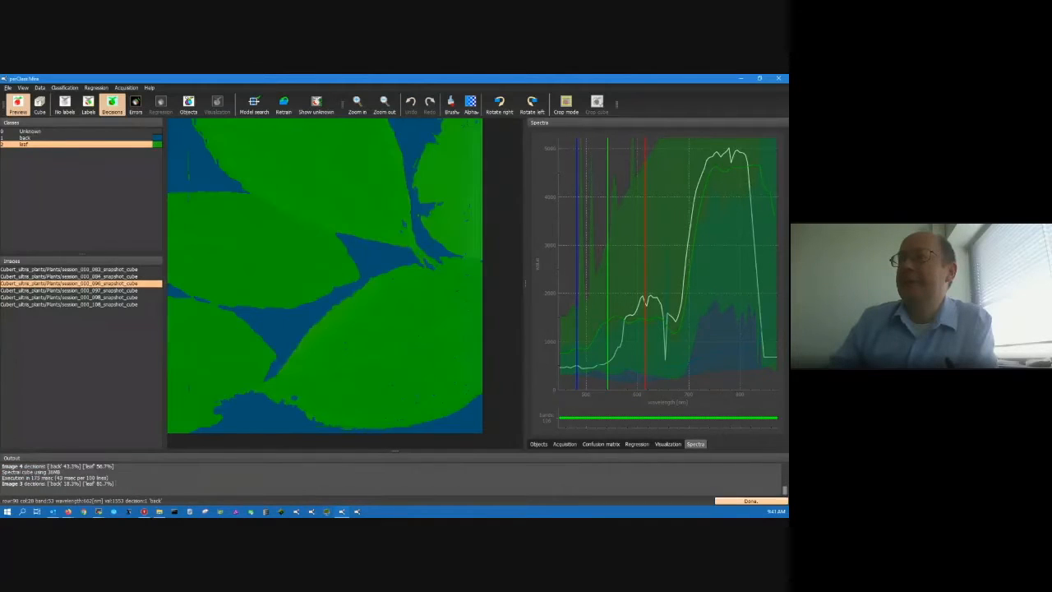
left_click(70, 276)
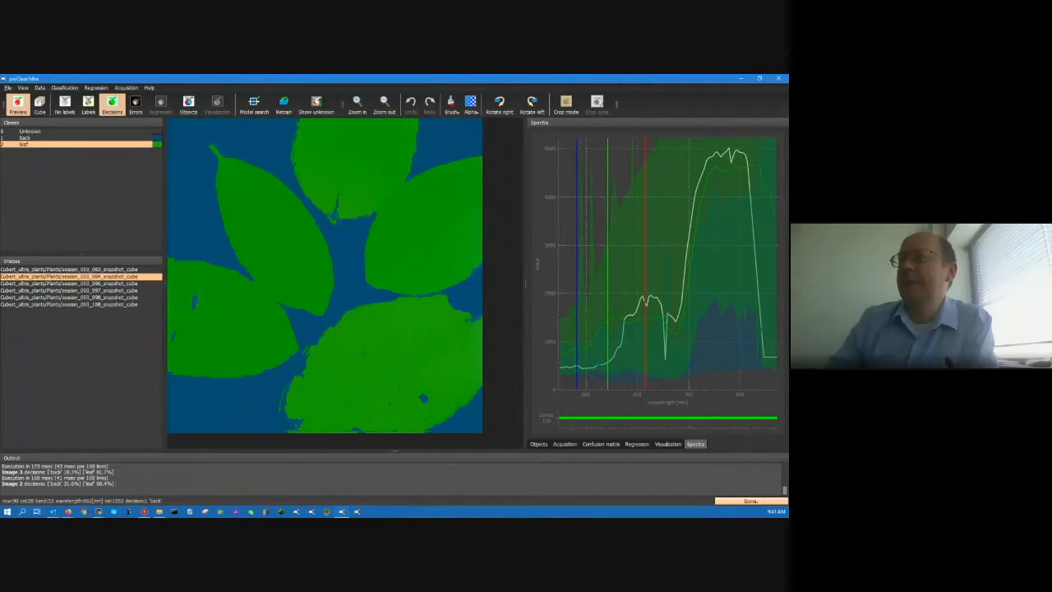
left_click(70, 269)
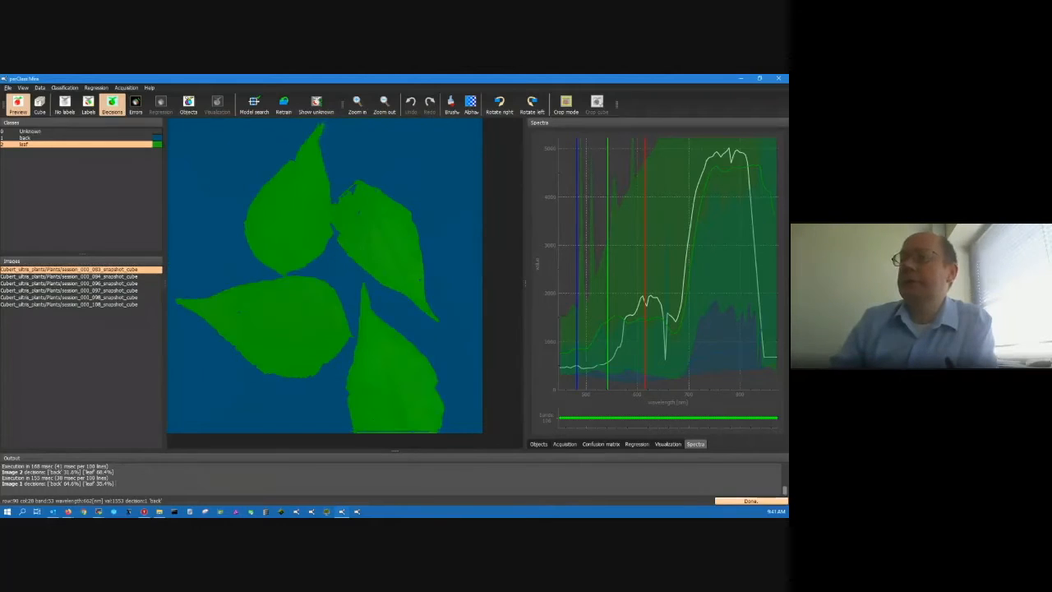
left_click(70, 304)
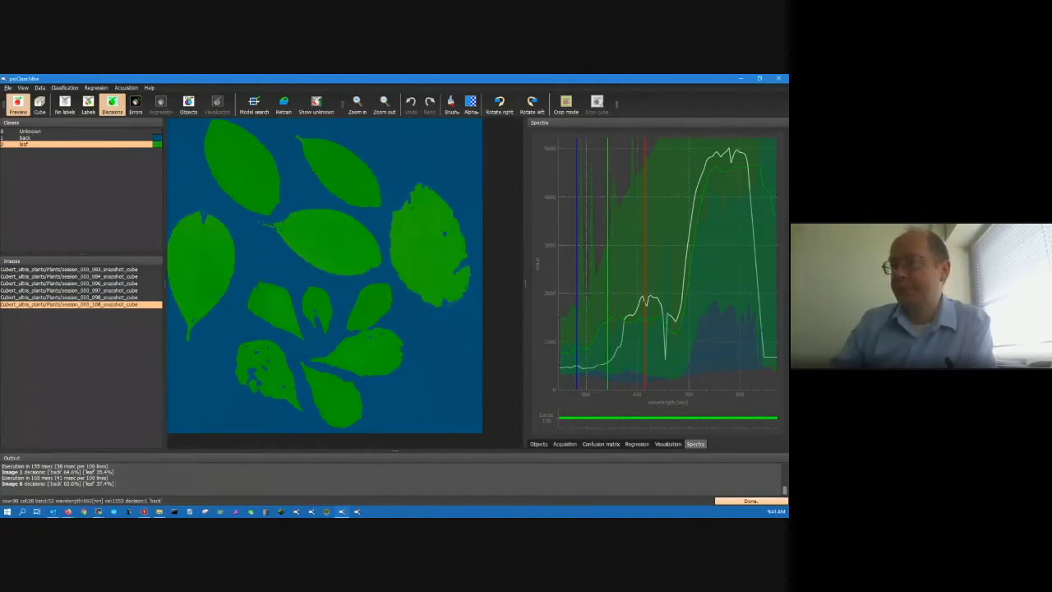
left_click(87, 105)
left_click(112, 104)
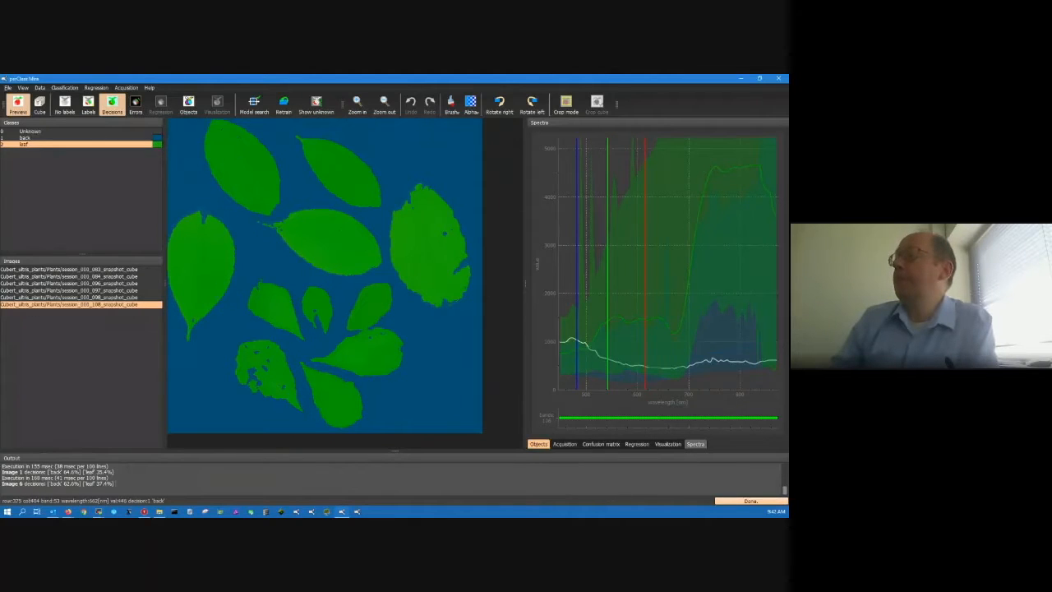
- Set the leaf class as foreground and segment the sixth image into individual leaf objects
left_click(539, 444)
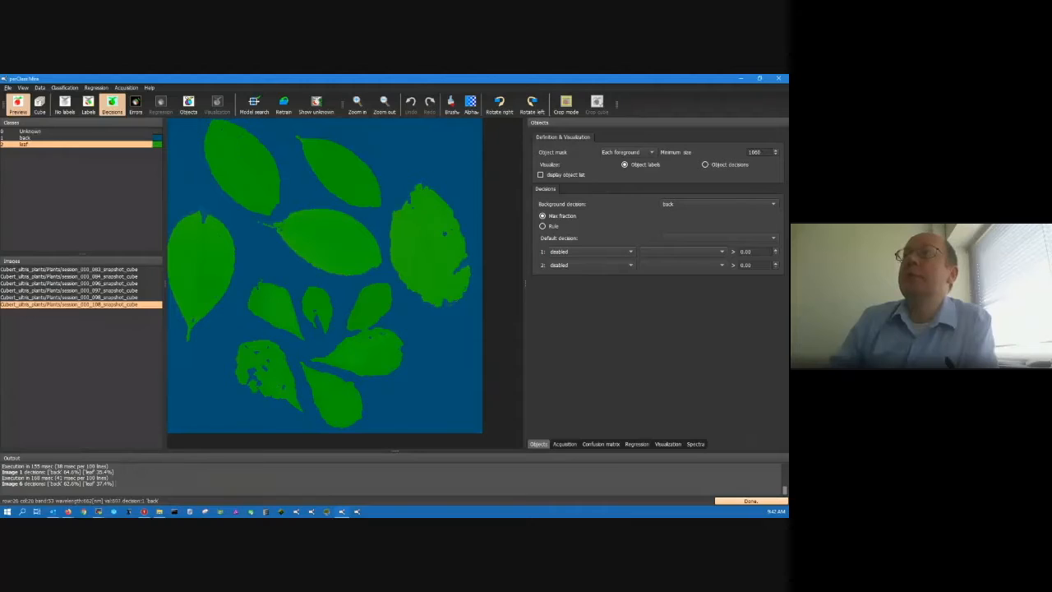
right_click(124, 145)
key("Escape")
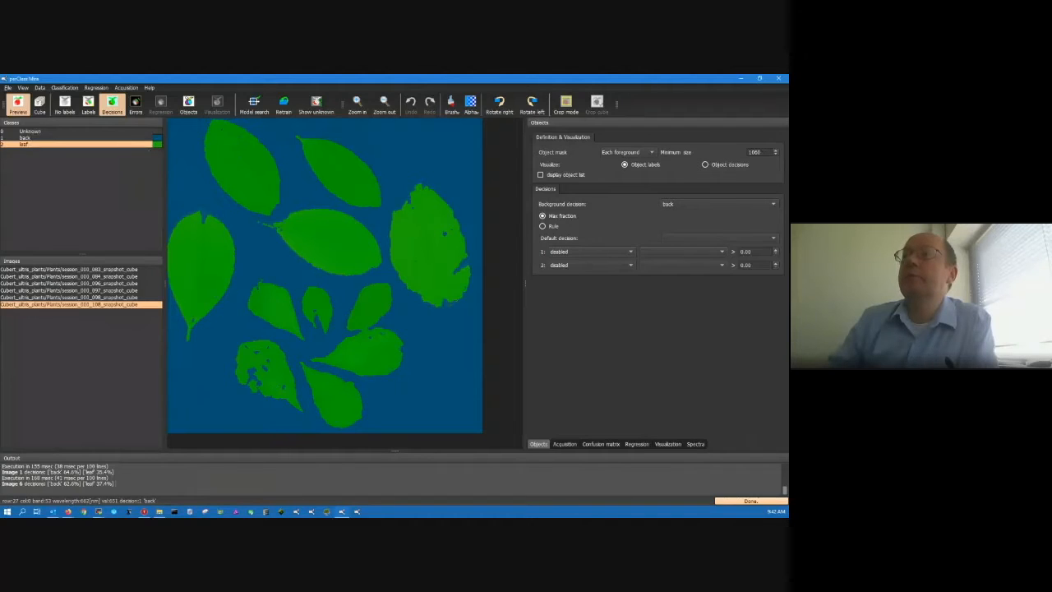
right_click(100, 142)
left_click(135, 190)
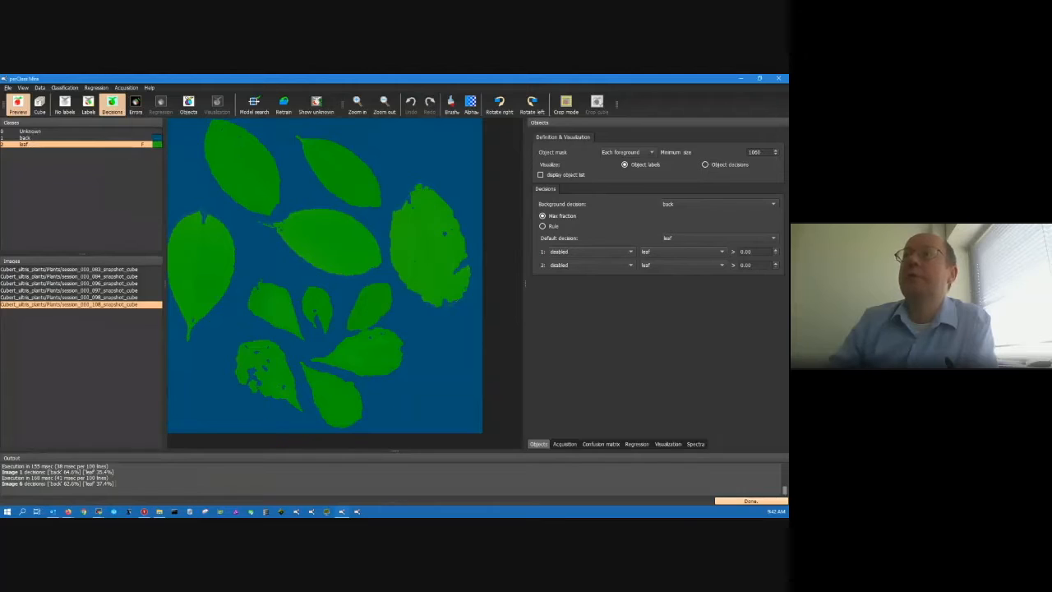
left_click(188, 106)
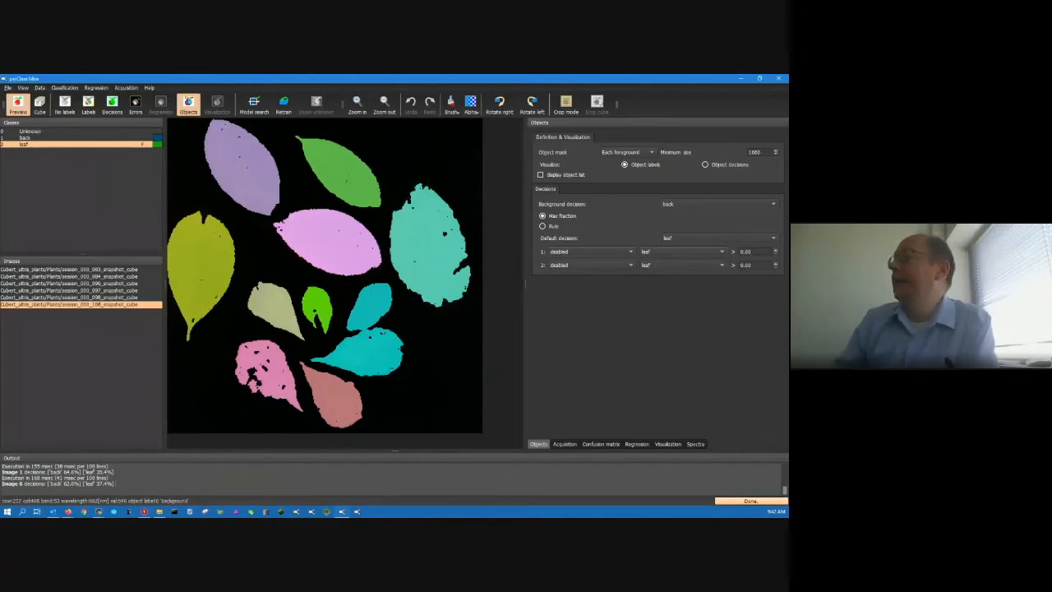
- List the segmented objects in an enlarged output area and visualize object decisions instead of object labels
left_click_drag(11, 456, 575, 394)
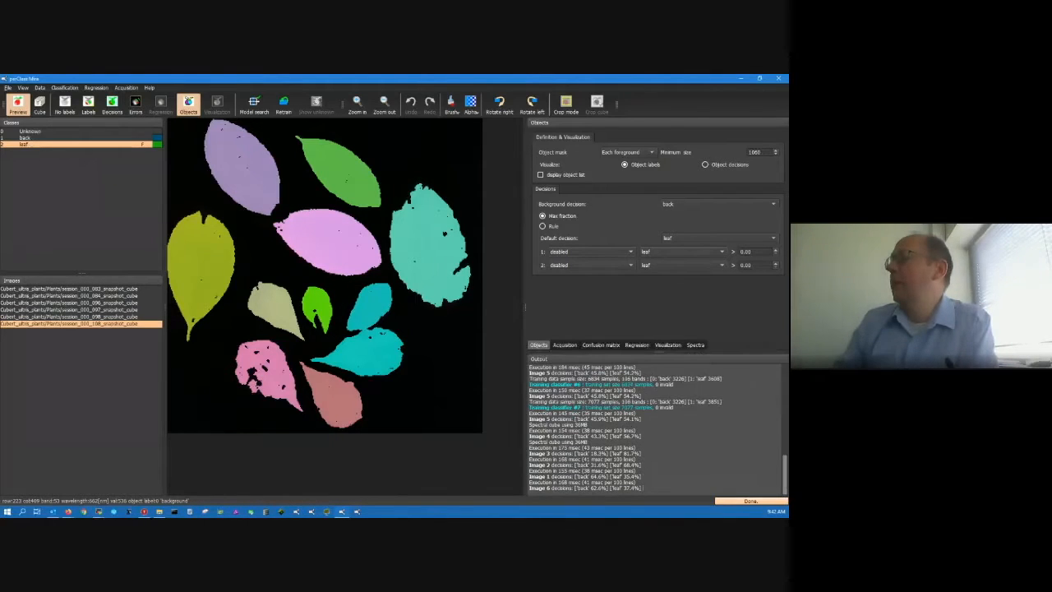
left_click(540, 175)
left_click_drag(524, 307, 496, 307)
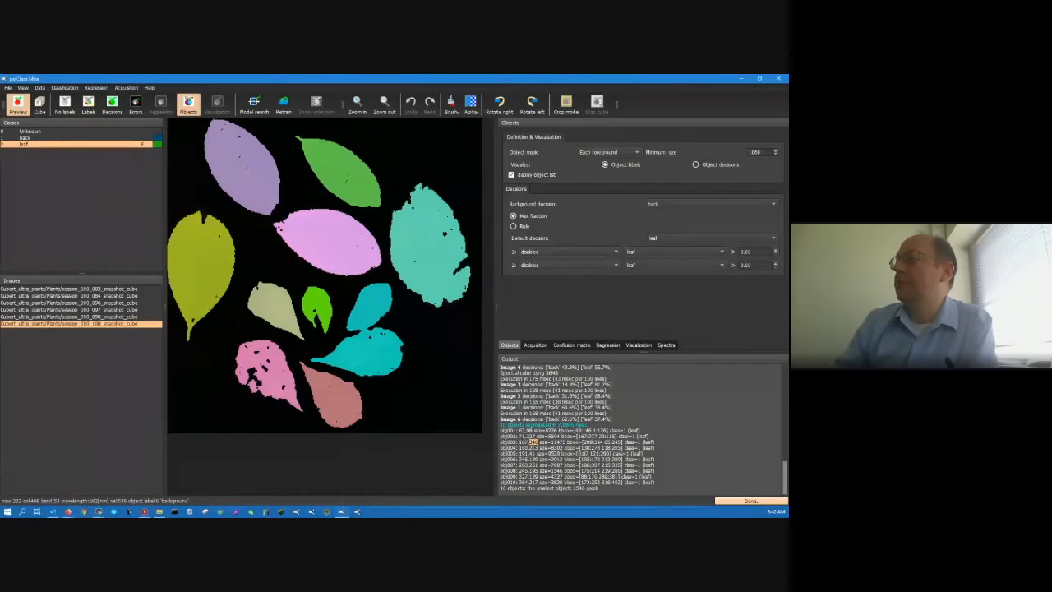
double_click(562, 442)
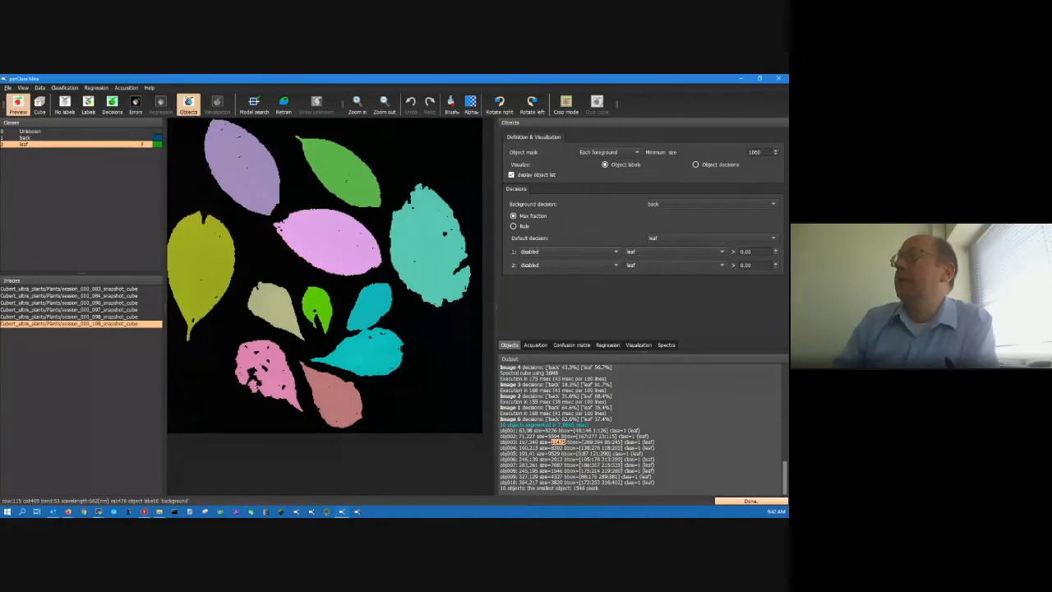
left_click(695, 164)
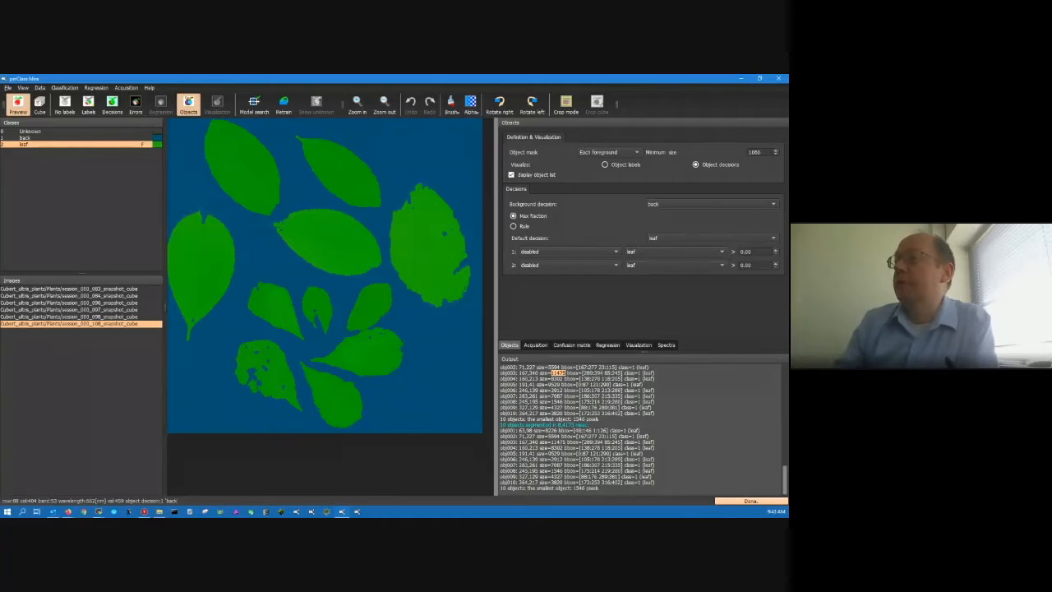
left_click_drag(496, 271, 491, 271)
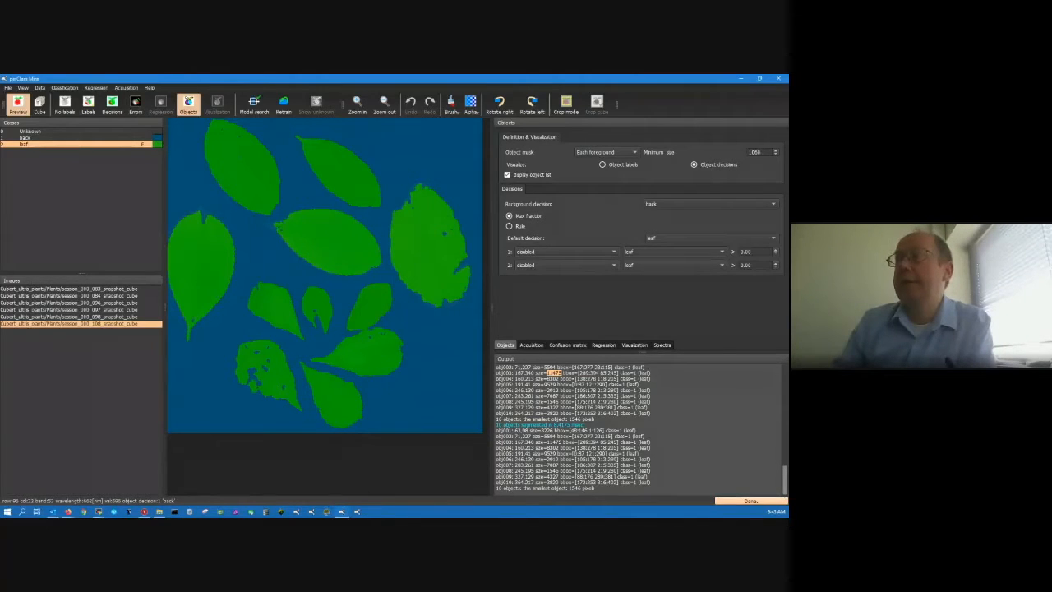
- Clear the leaf class's foreground flag and return to the decisions view with the output area moved back below the image
key("f")
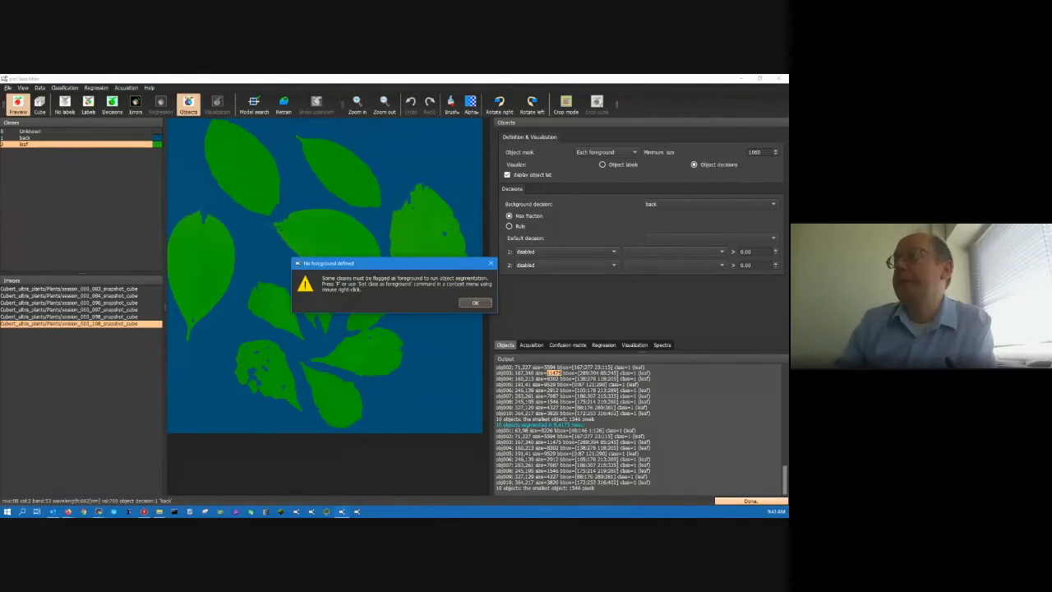
left_click(475, 302)
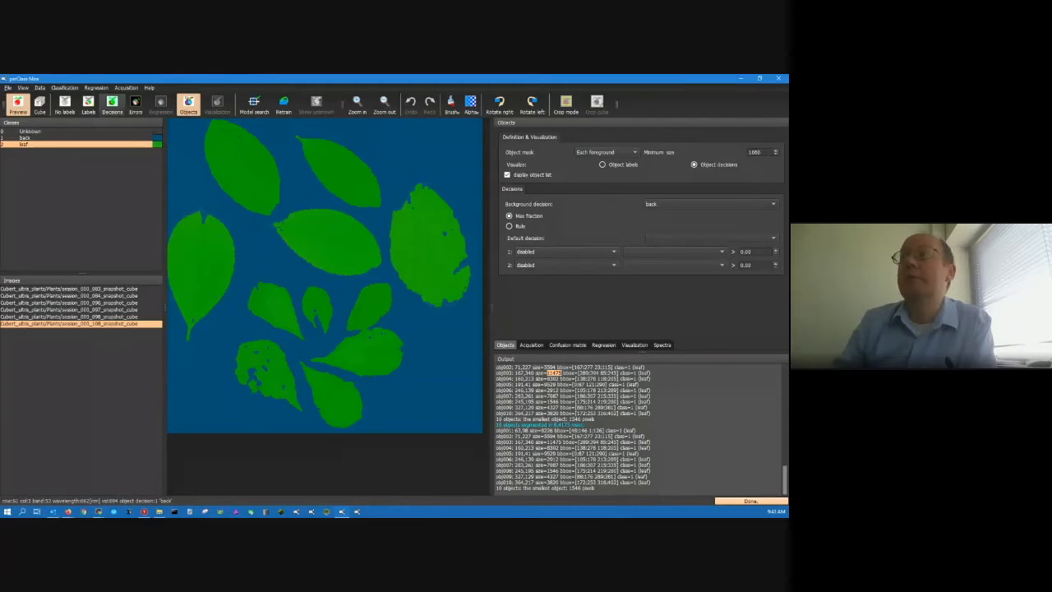
left_click(112, 104)
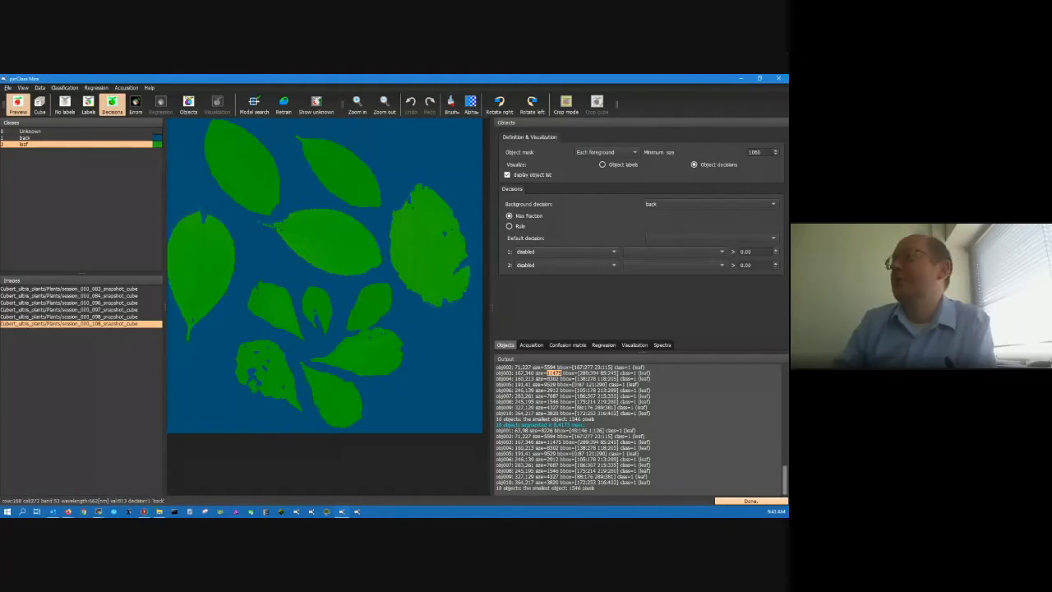
left_click_drag(506, 359, 395, 450)
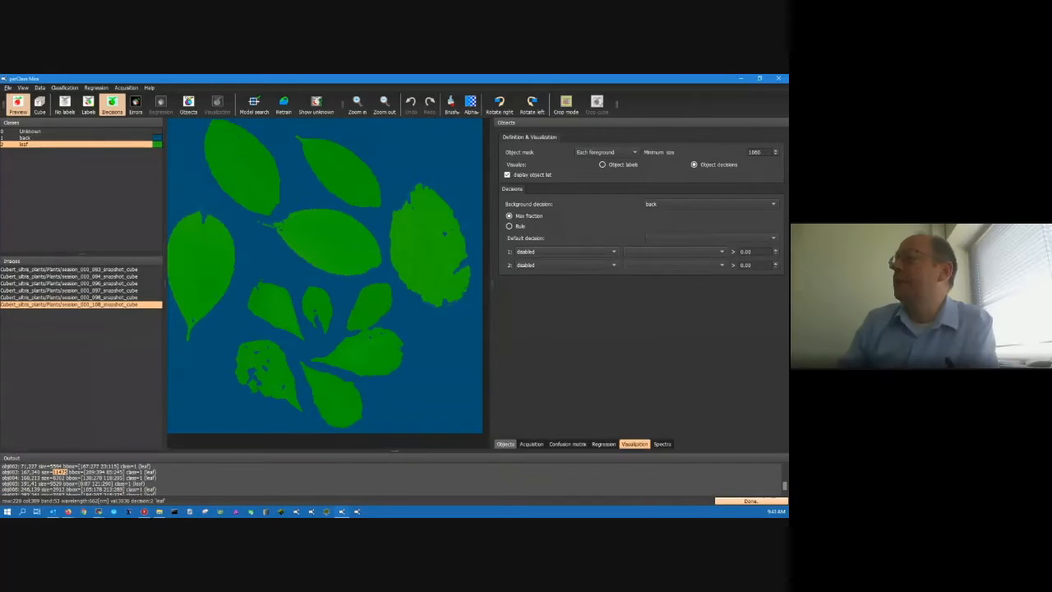
- Arrange the visualization settings above the spectra plot and display the single-range index A for the sixth image
left_click(634, 444)
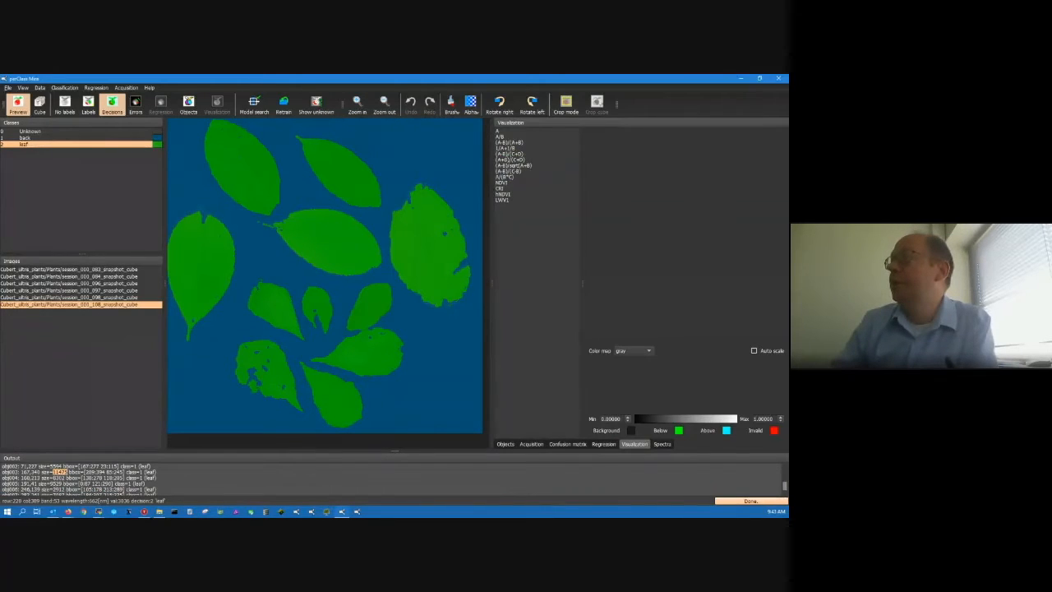
left_click(662, 444)
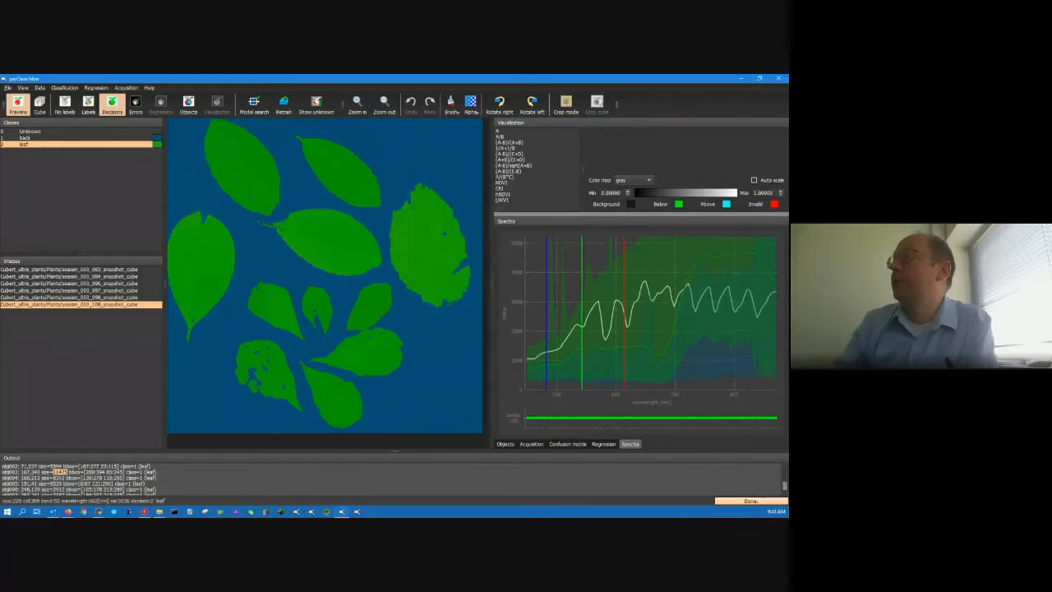
left_click_drag(641, 218, 641, 226)
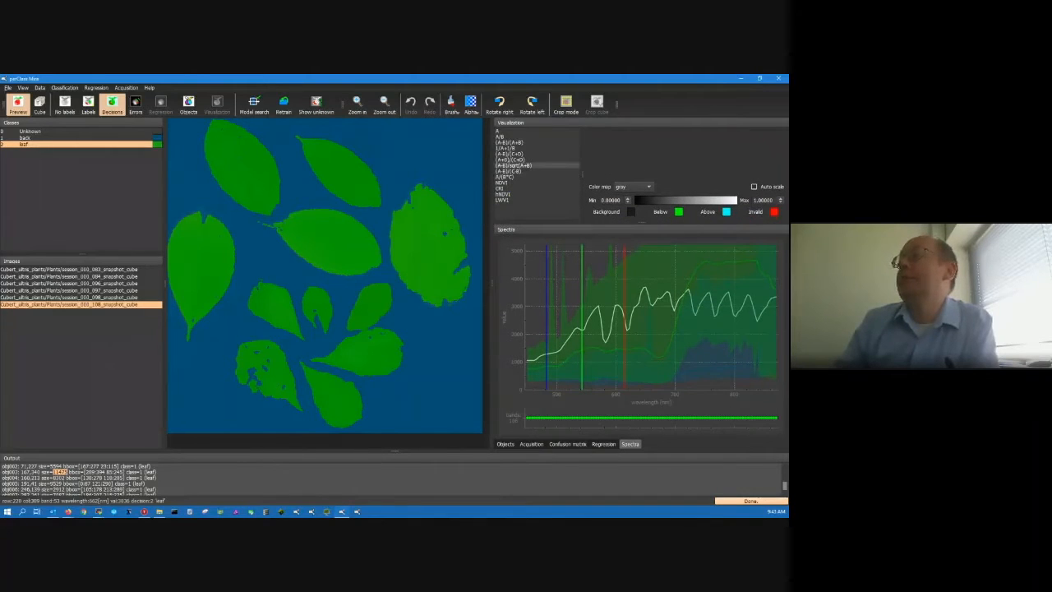
left_click(510, 131)
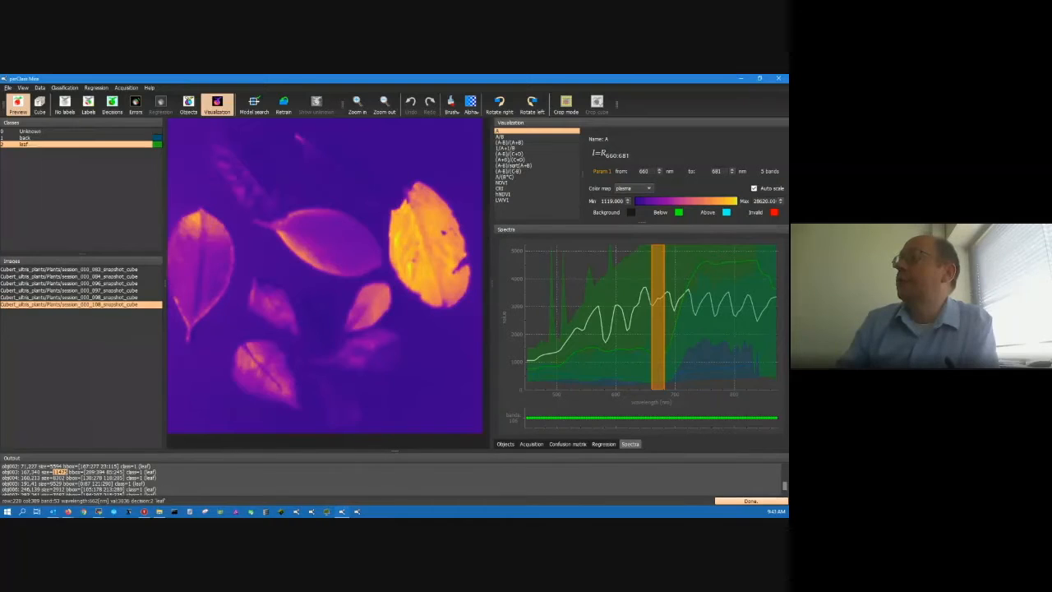
- Shift index A's wavelength range back and forth along the spectrum to compare how the leaves appear
key("Left")
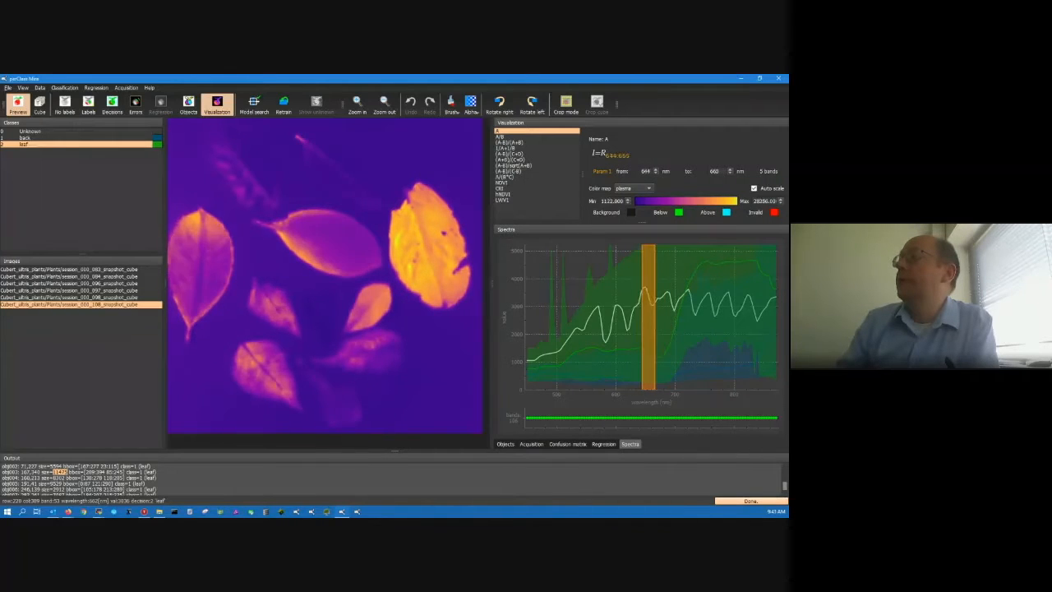
key("Right")
key("Right")
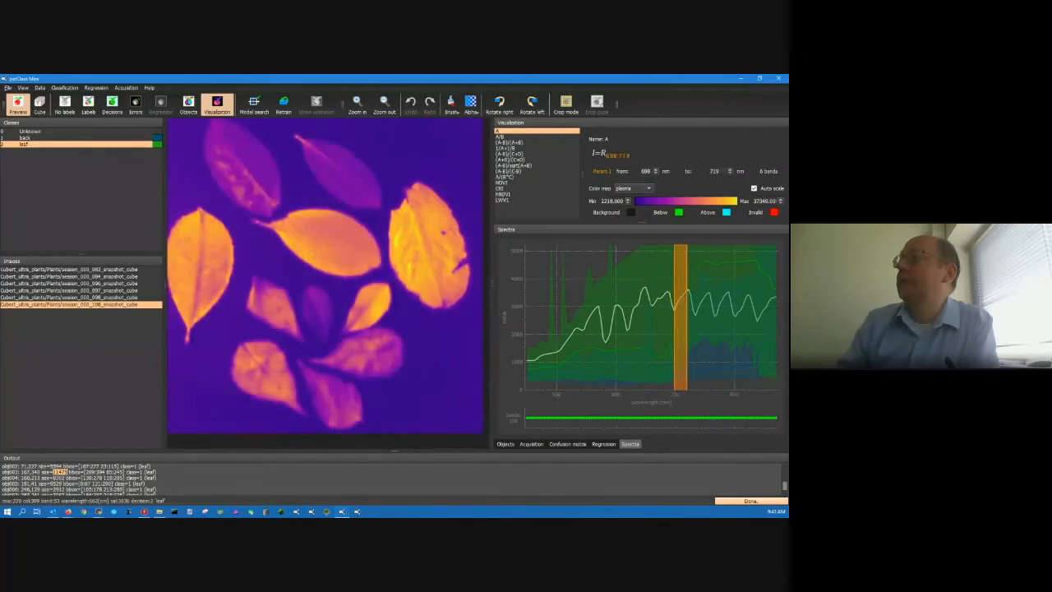
key("Left")
key("Left")
key("Left")
key("Left")
key("Left")
key("Left")
key("Left")
key("Left")
key("Left")
key("Left")
key("Right")
key("Right")
key("Right")
key("Right")
key("Right")
key("Right")
key("Right")
key("Right")
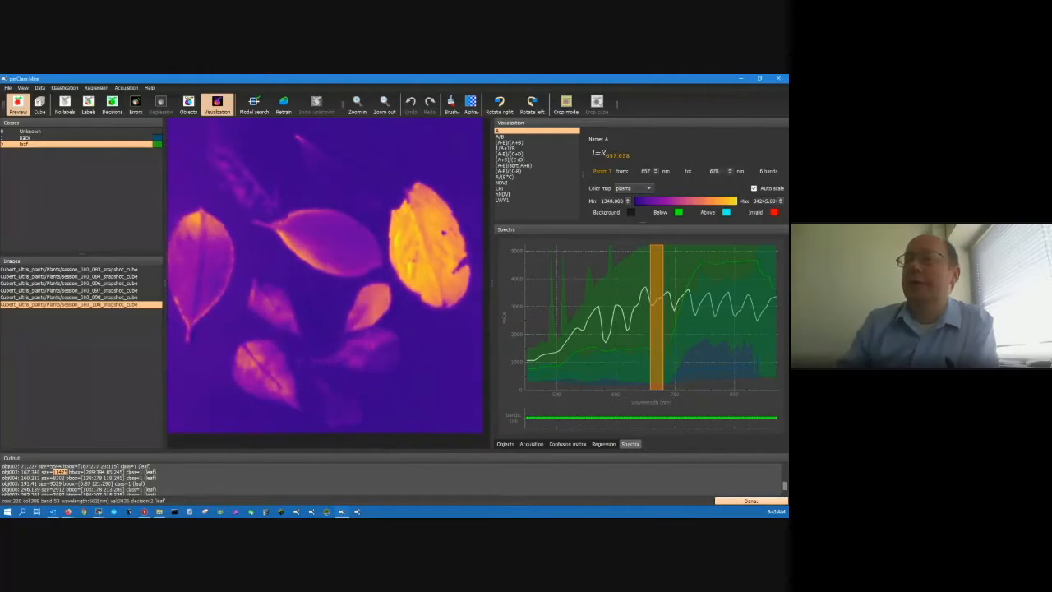
key("Left")
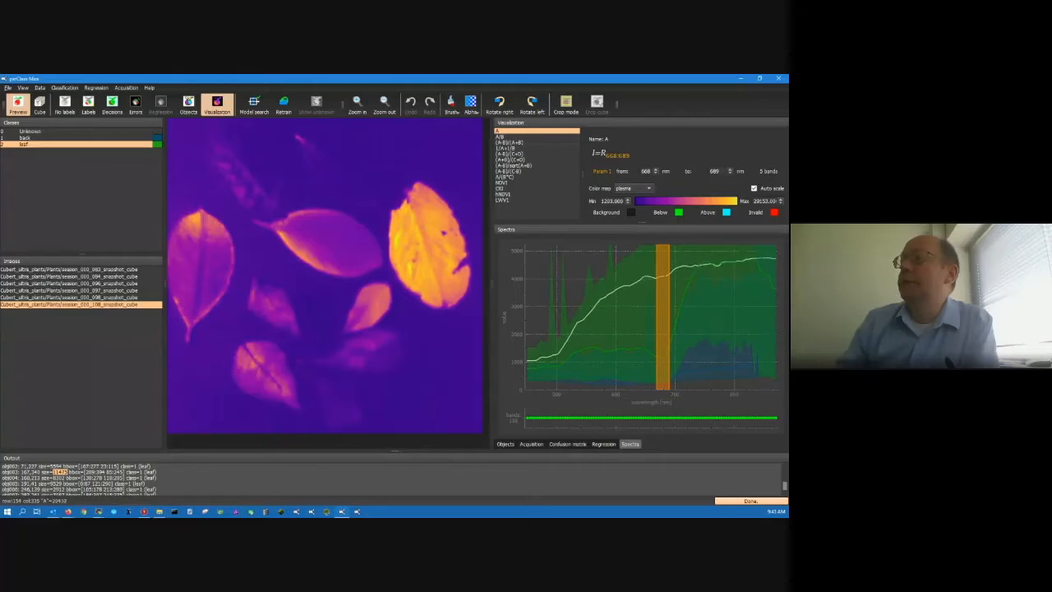
- Adjust the width and position of index A's wavelength range and set it to 712–736 nm
mouse_move(656, 317)
left_mouse_down()
mouse_move(628, 317)
mouse_move(649, 317)
left_mouse_up()
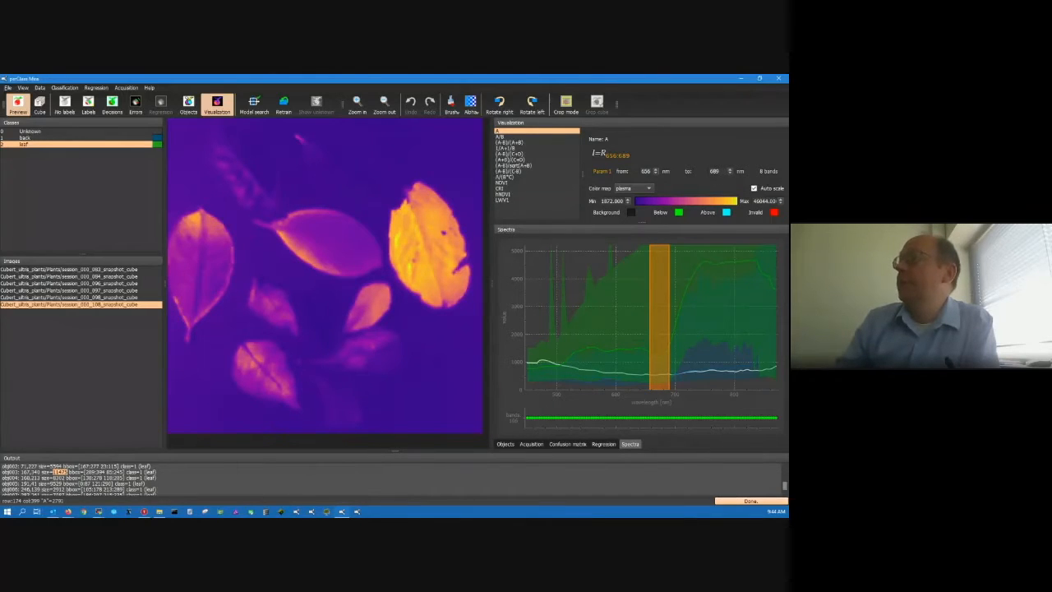
left_click_drag(659, 317, 687, 316)
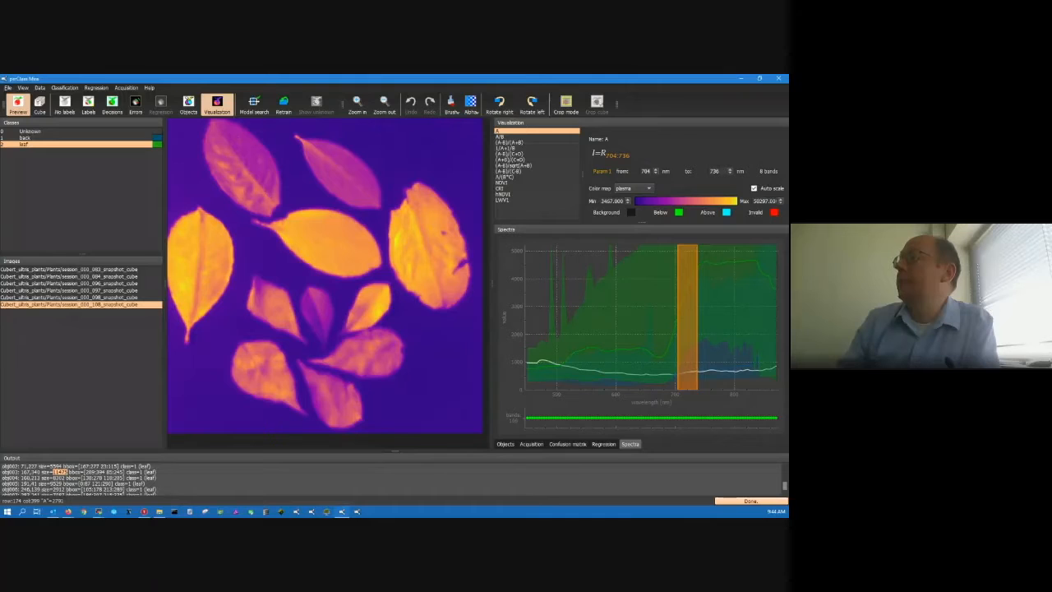
left_click_drag(677, 316, 697, 316)
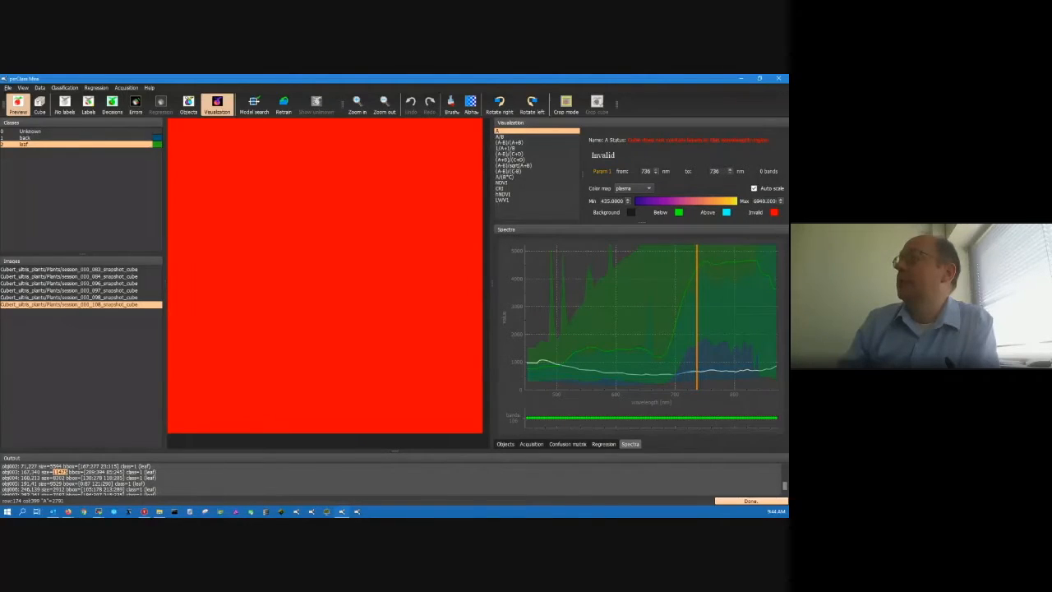
left_click_drag(697, 317, 682, 316)
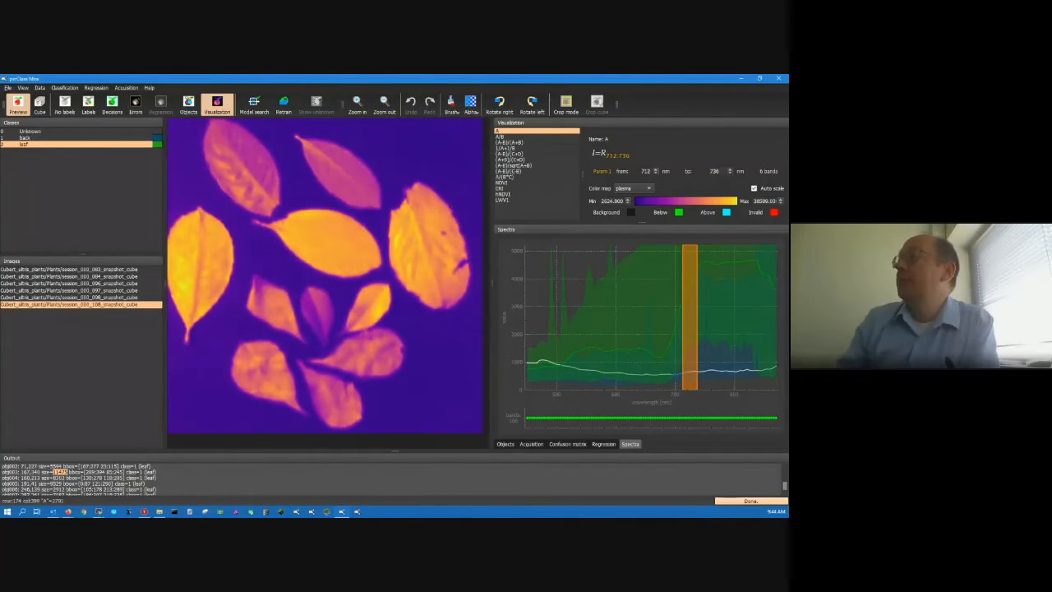
- Display the A/B ratio index with range A at 751–788 nm and range B at 667–691 nm, and compare it with the unlabeled image
left_click_drag(689, 317, 681, 316)
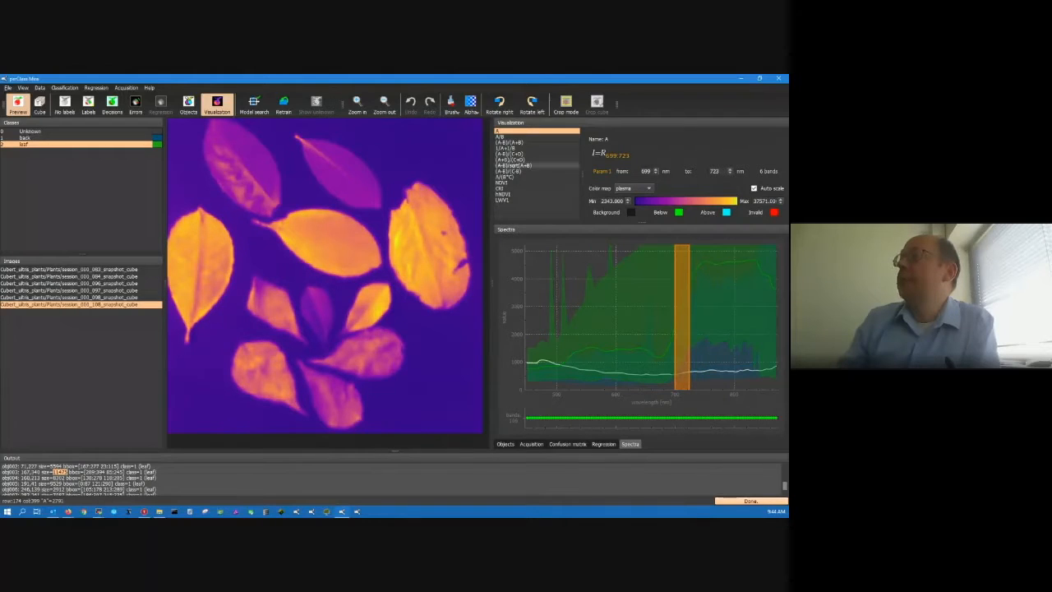
left_click(510, 137)
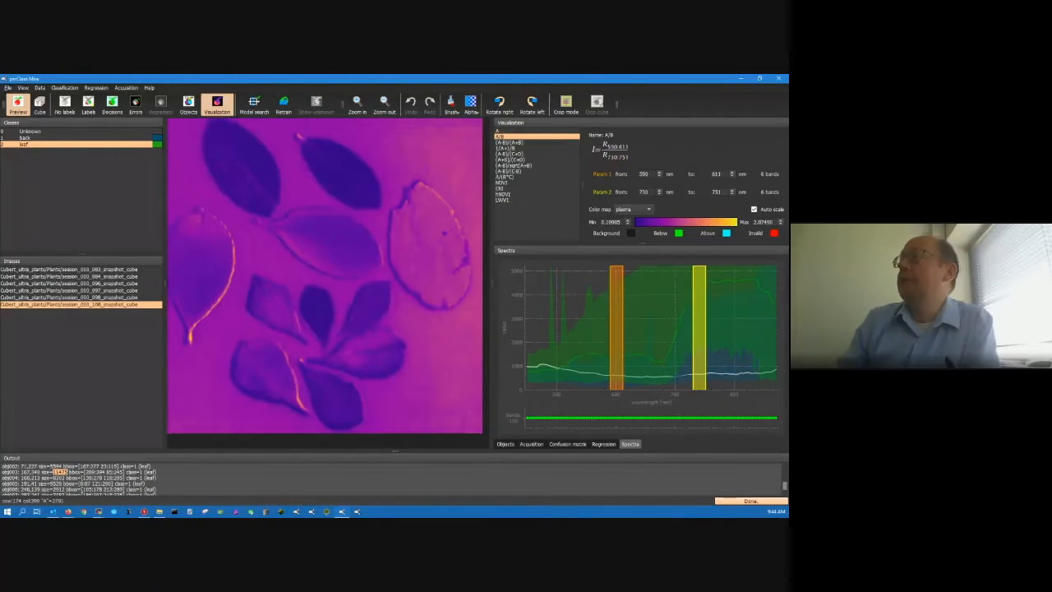
left_click_drag(616, 328, 672, 329)
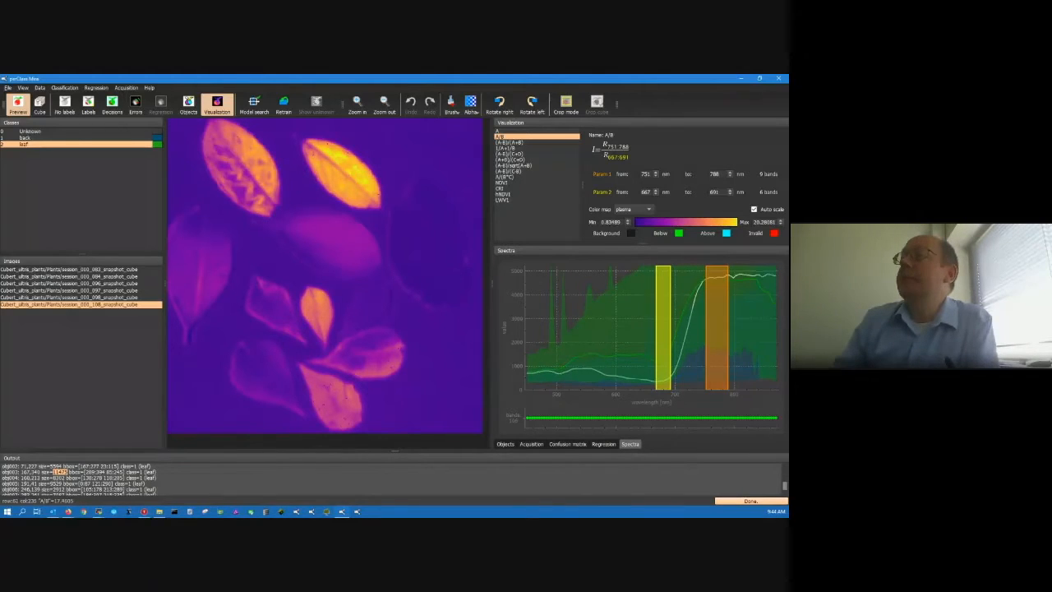
left_click(64, 105)
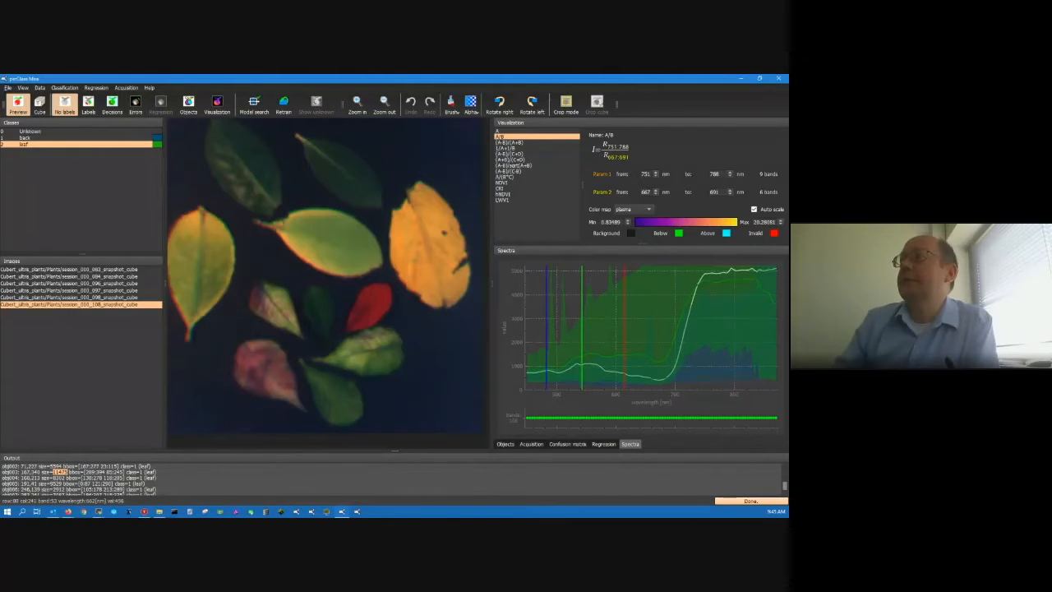
left_click(217, 105)
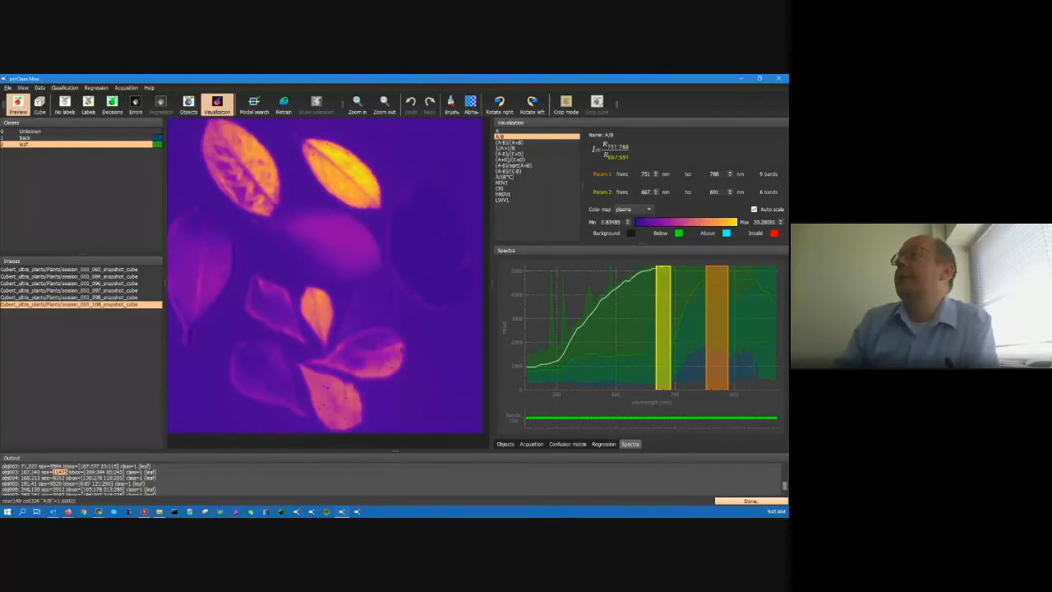
- Set the leaf class as foreground and fine-tune the A/B index's second wavelength range to 669–693 nm
left_click_drag(662, 329, 666, 328)
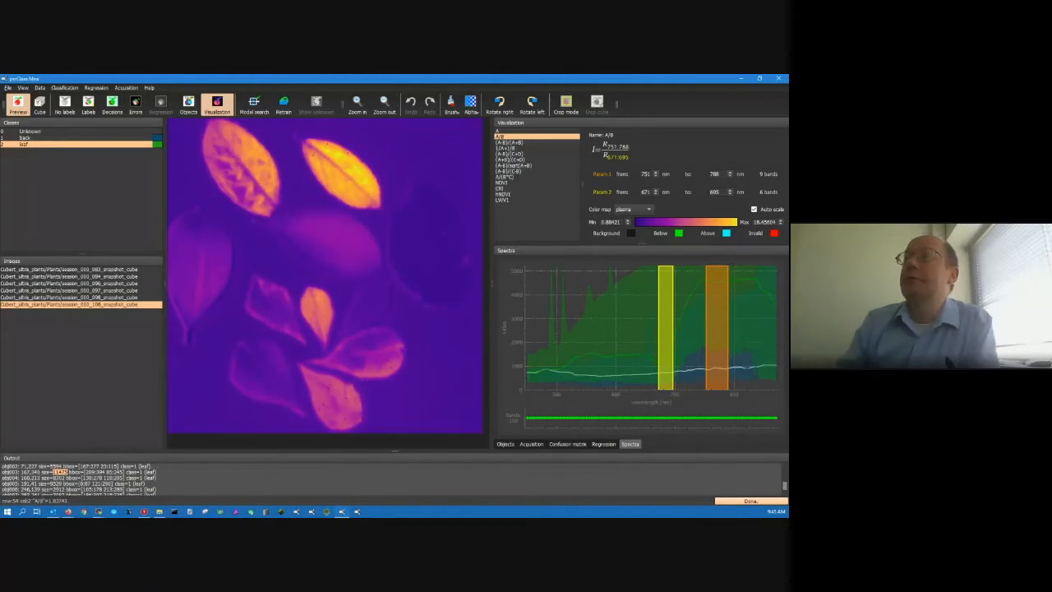
right_click(108, 144)
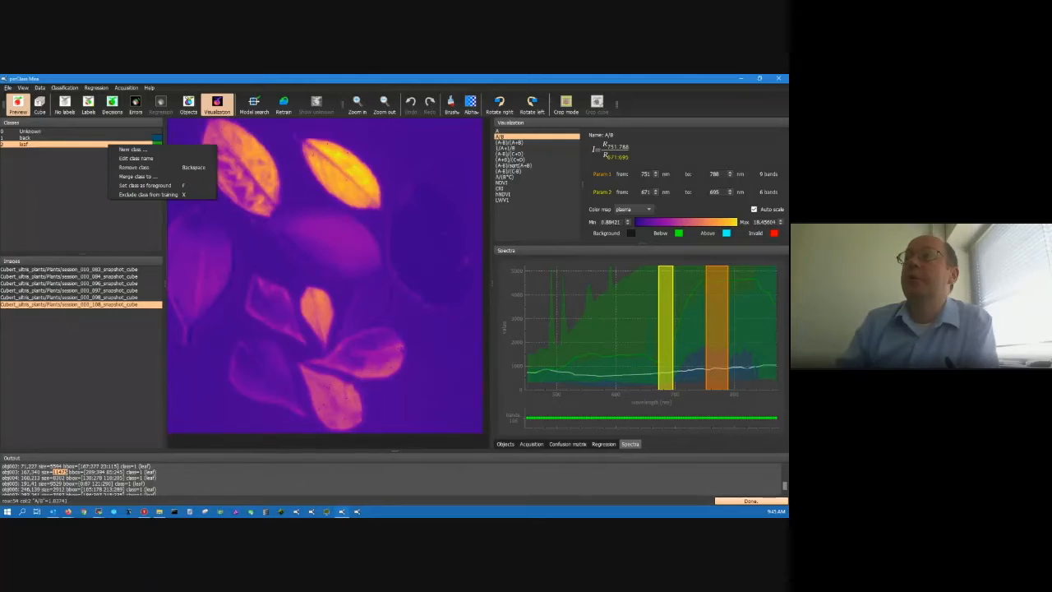
left_click(144, 185)
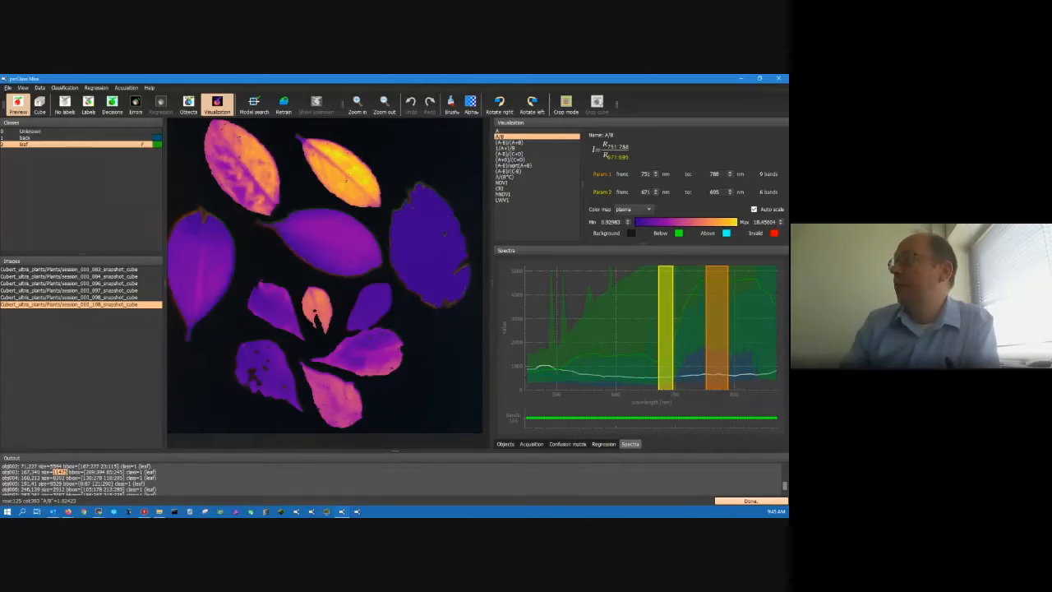
left_click_drag(666, 329, 664, 329)
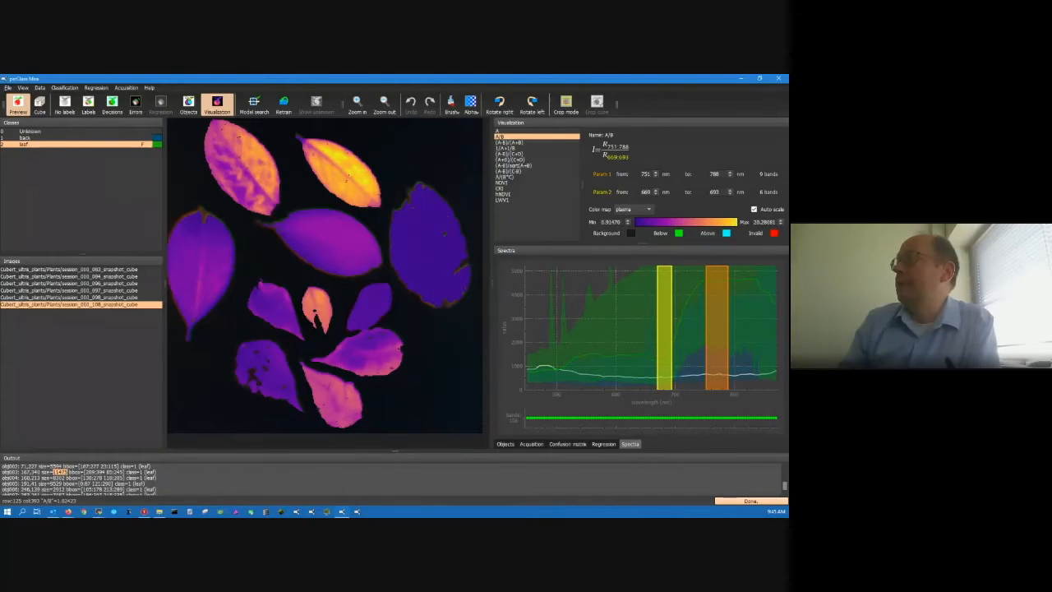
- Try the viridis color map on the A/B index image and switch it to gray
left_click(633, 209)
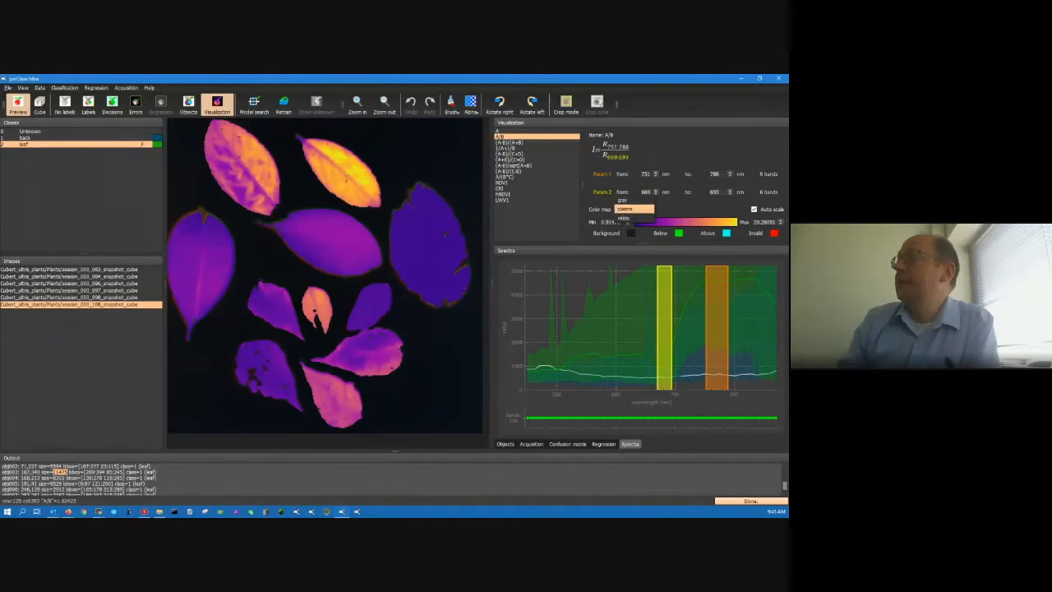
left_click(624, 211)
left_click(633, 209)
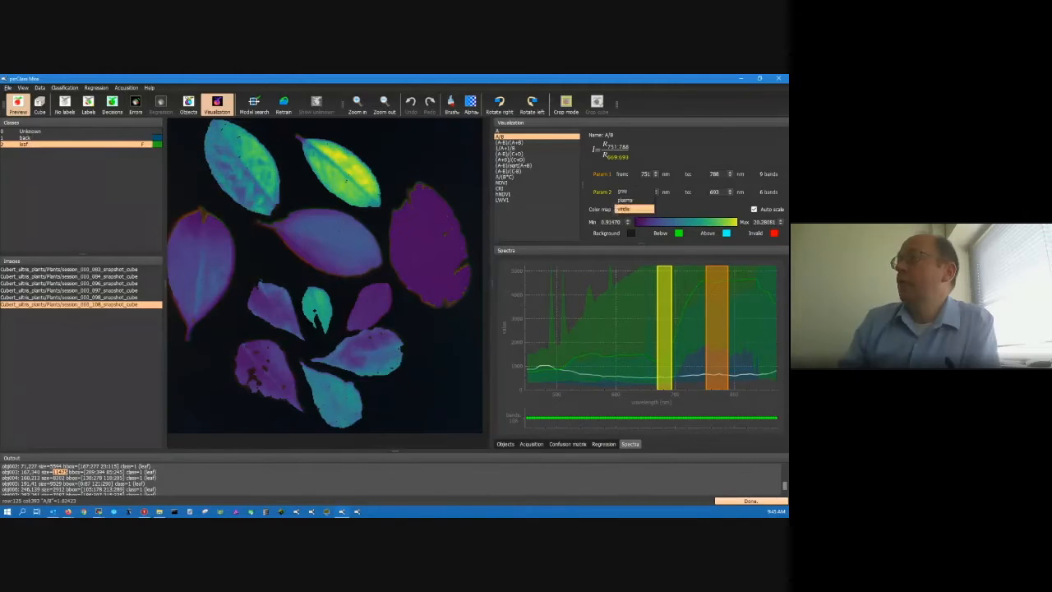
left_click(625, 202)
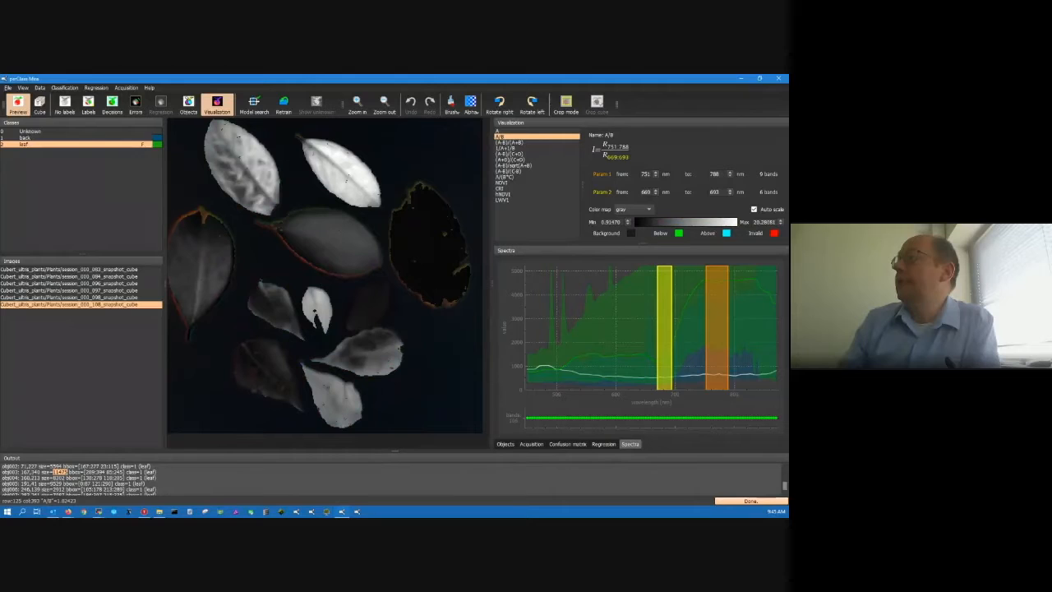
- Change the visualization's background color to pure blue (#0000ff)
left_click(630, 233)
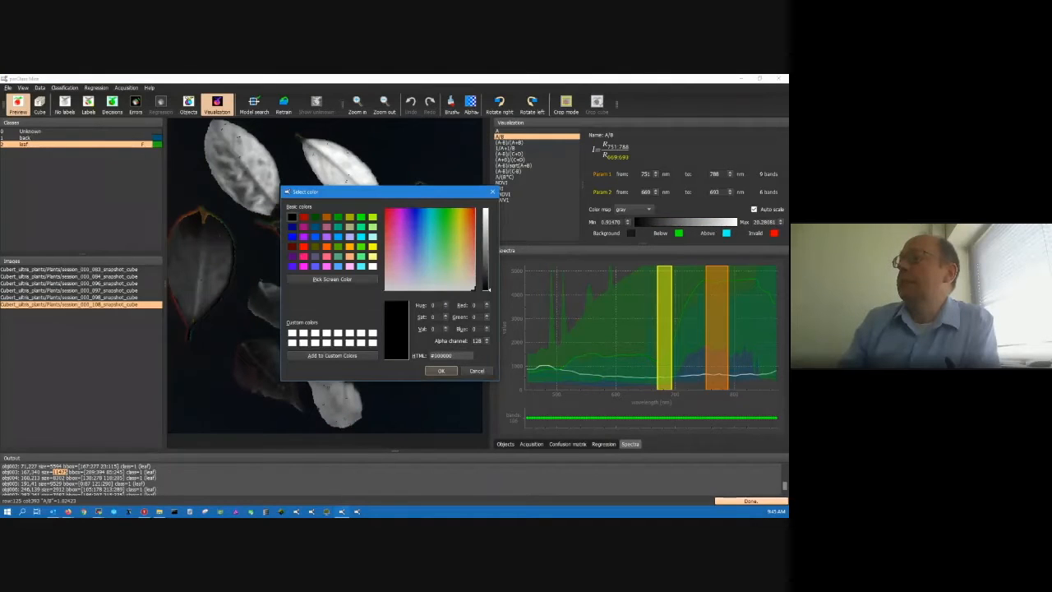
left_click(291, 236)
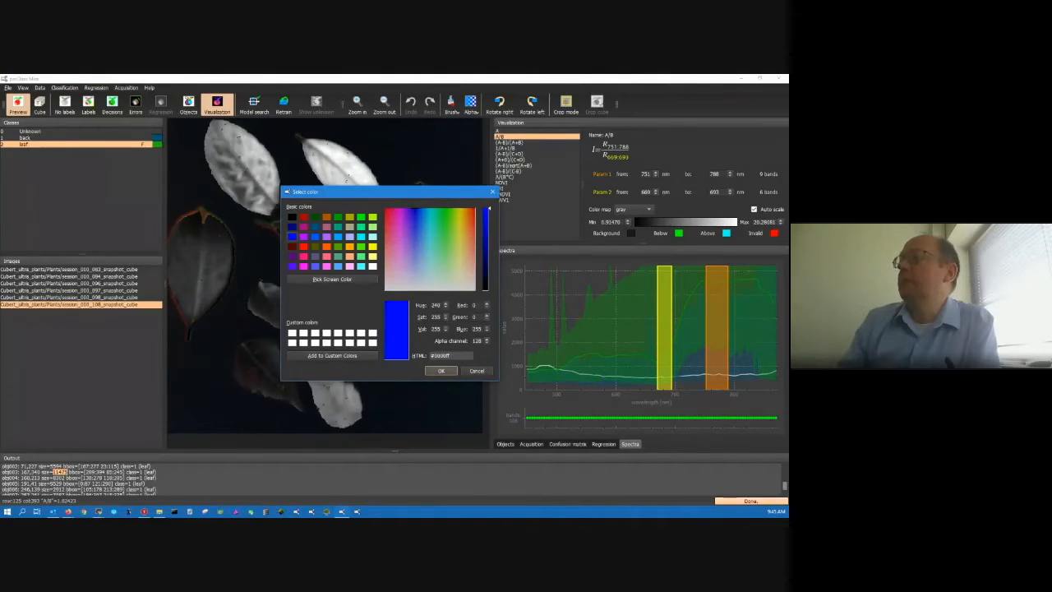
key("Return")
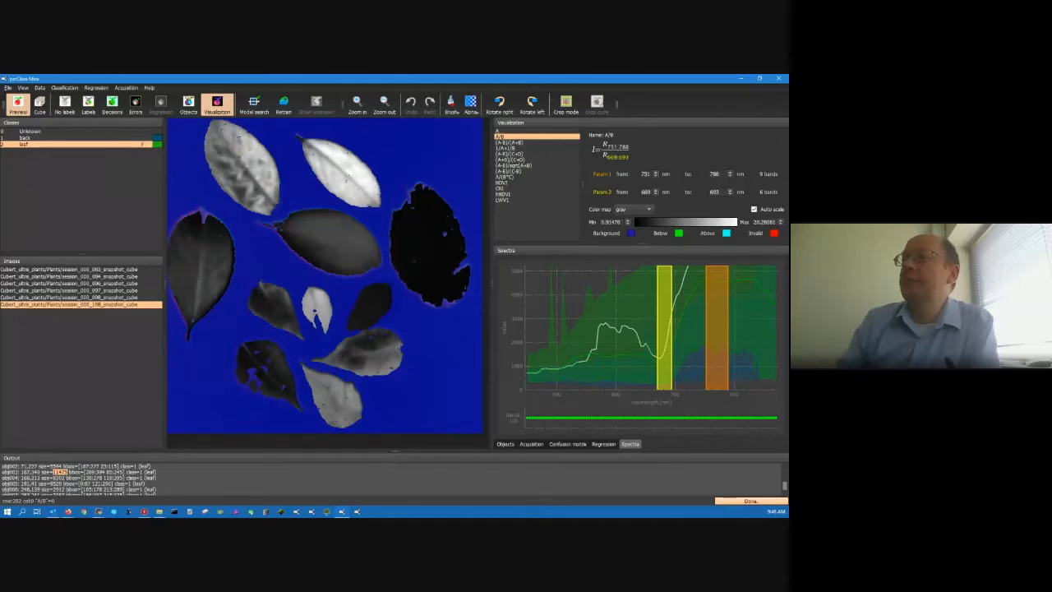
- Browse the plant images to compare the A/B index across their leaves, ending on the fifth image
left_click(70, 297)
left_click(69, 290)
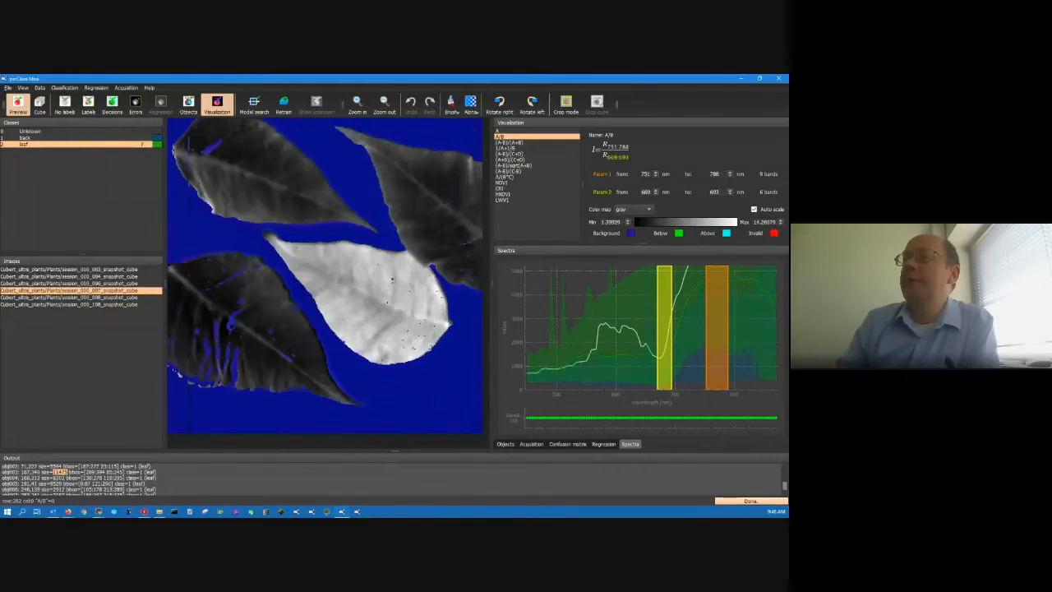
left_click(69, 283)
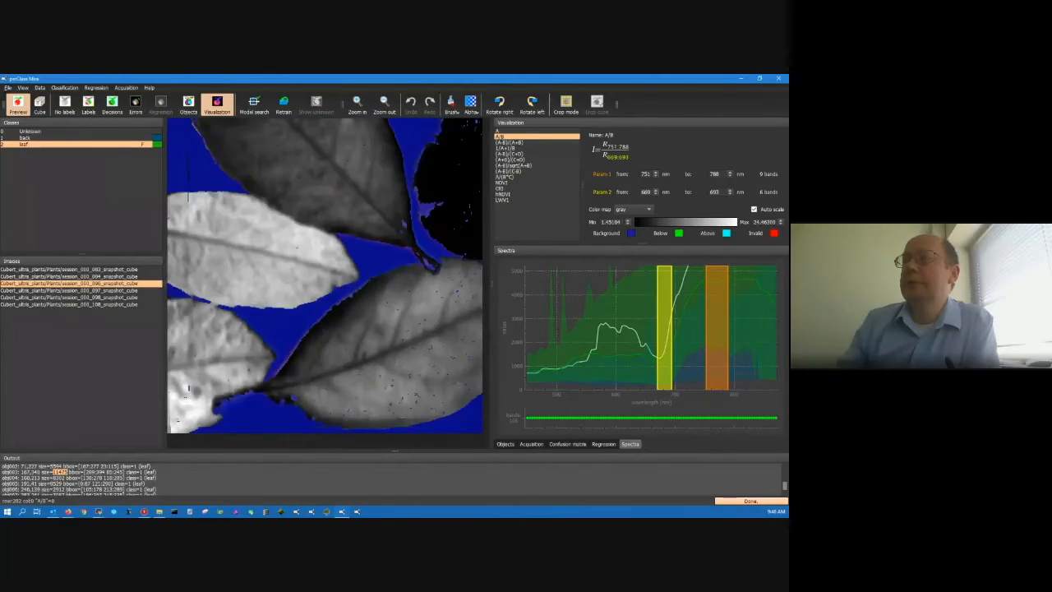
left_click(70, 276)
left_click(69, 297)
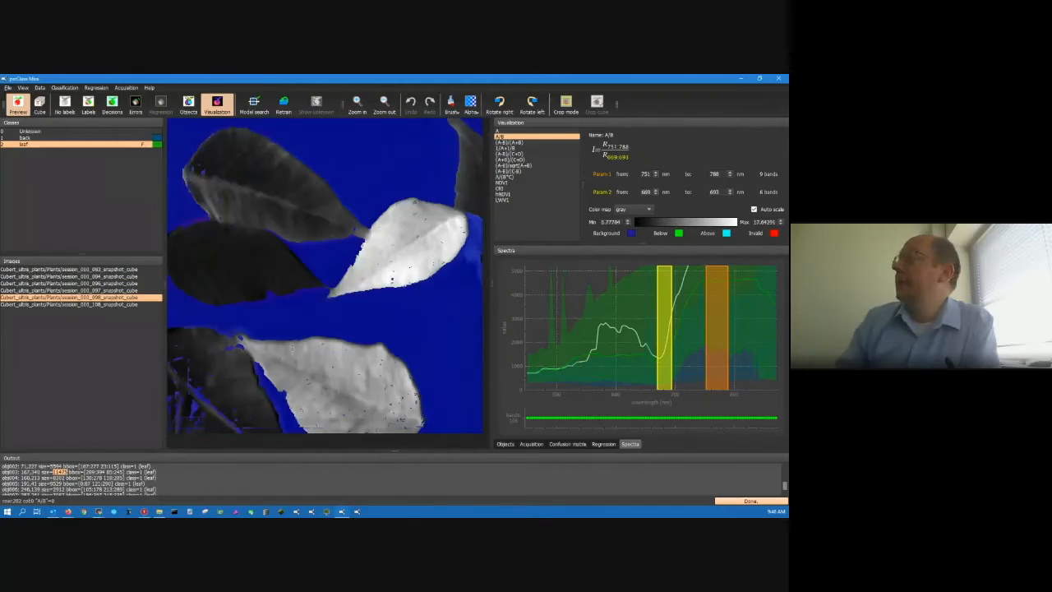
left_click(70, 304)
left_click(70, 297)
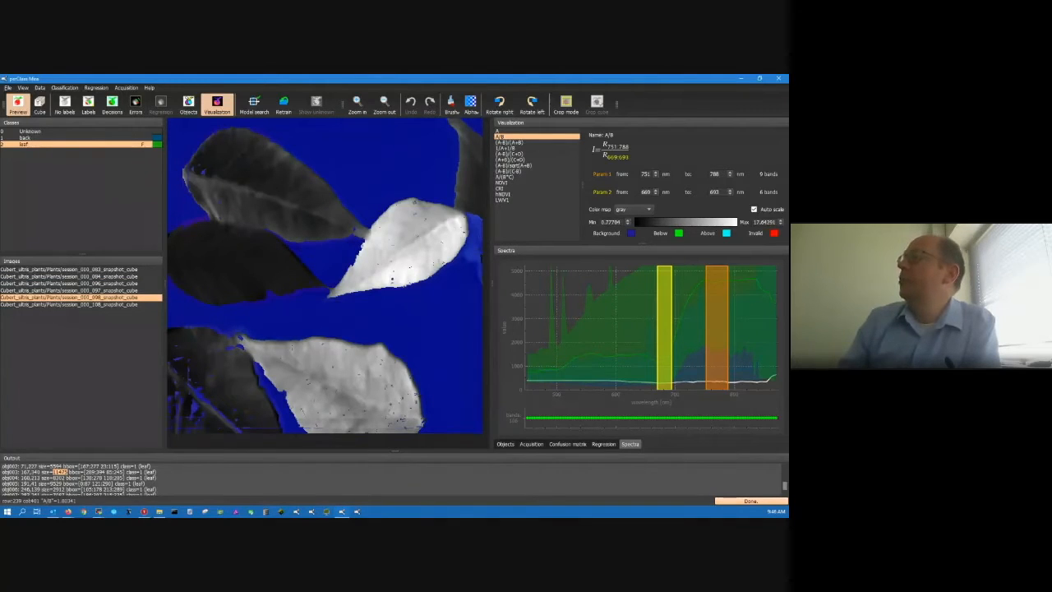
- Widen the index settings area and lower the A/B index's scale maximum to 16.79962
left_click_drag(581, 181, 556, 180)
key("Down")
key("Up")
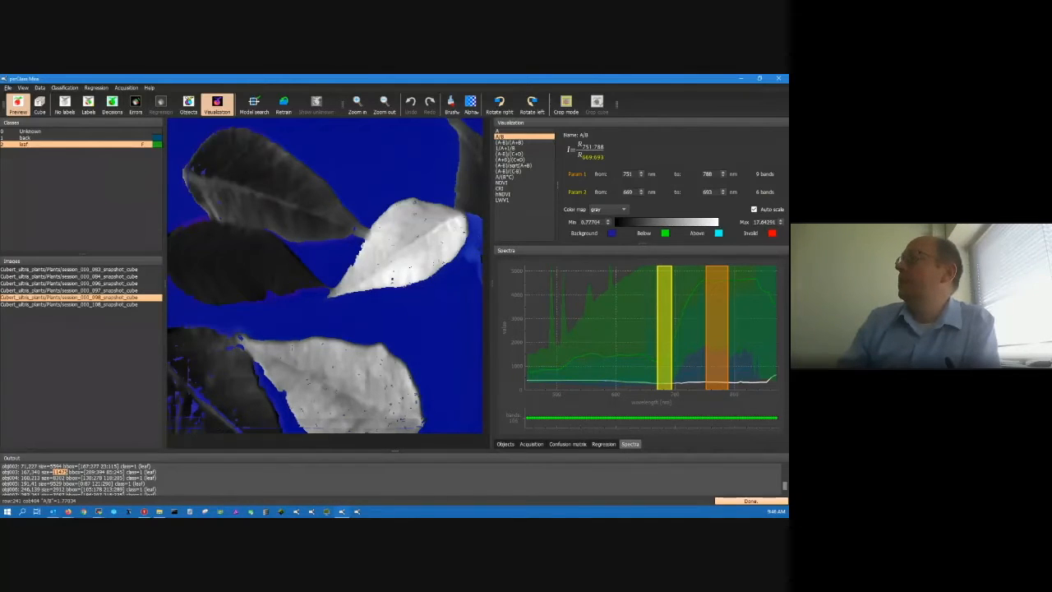
scroll(764, 222, "down", 3)
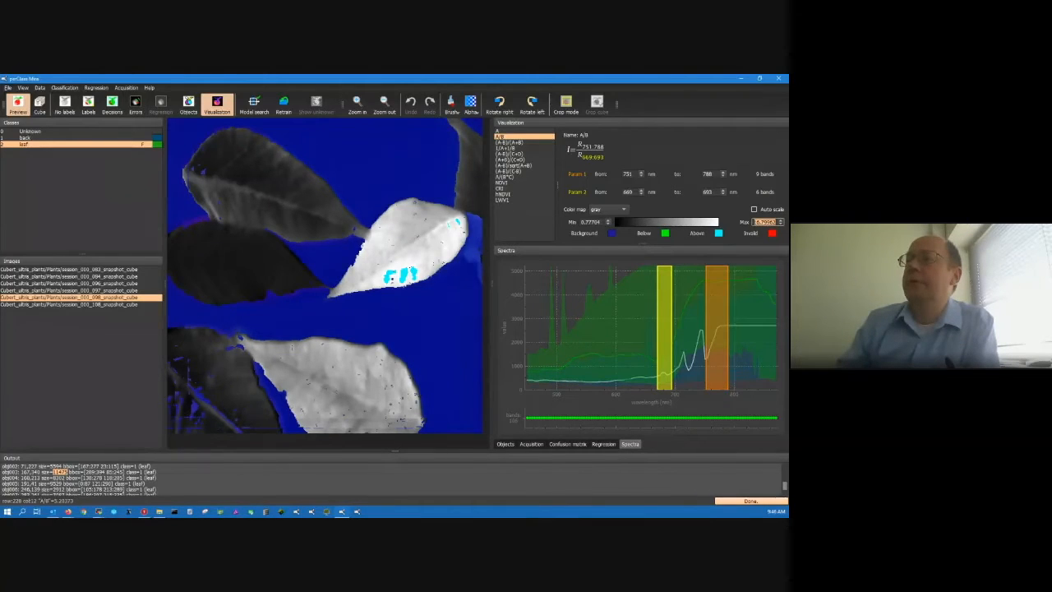
- Examine each plant image for leaf areas exceeding the scale maximum, returning to the fifth image
key("Up")
key("Up")
key("Up")
key("Up")
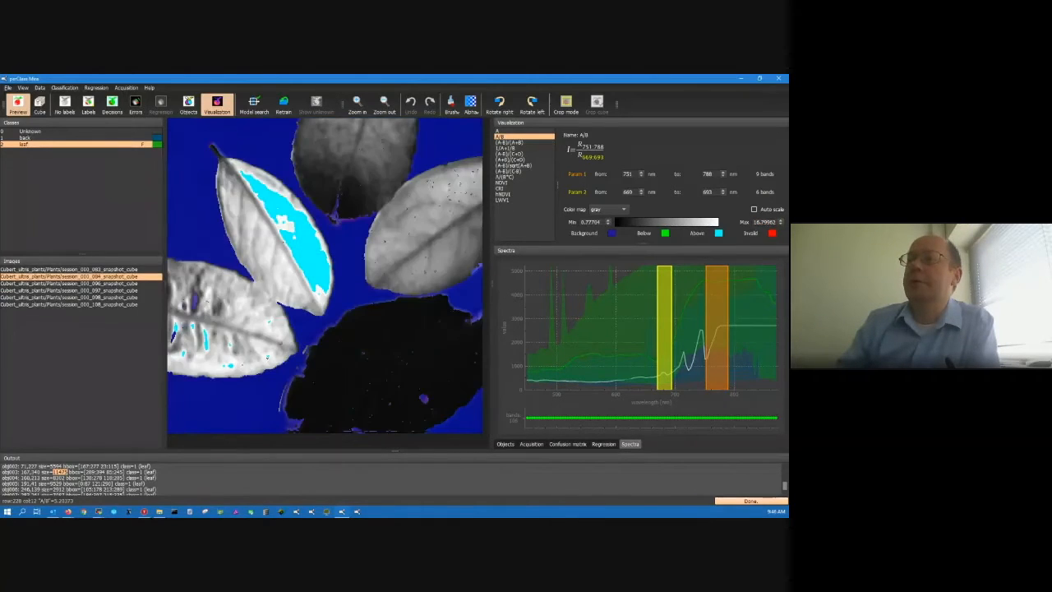
key("Down")
key("Down")
key("Down")
key("Down")
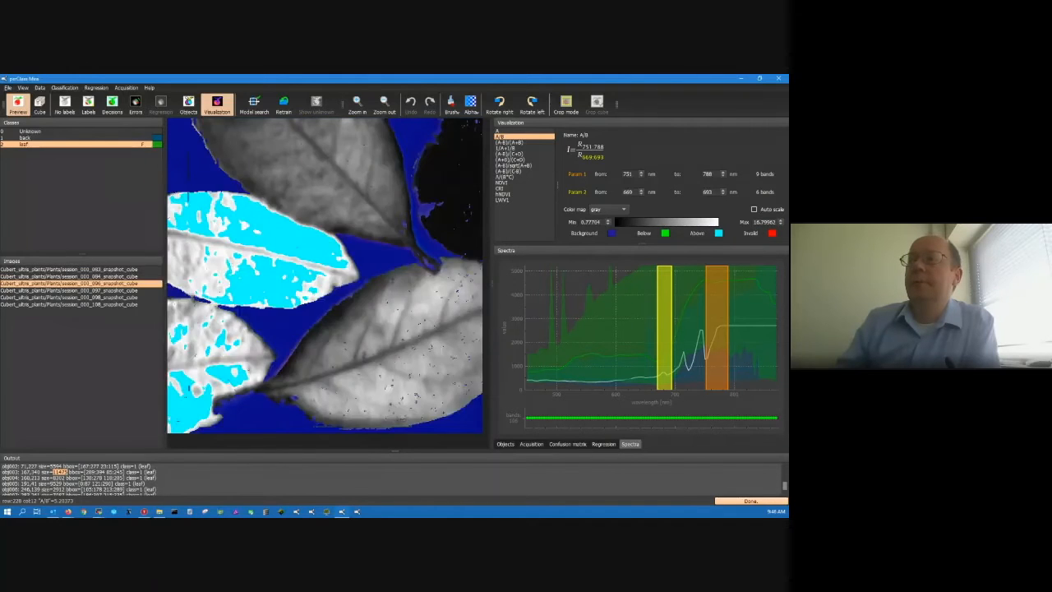
key("Down")
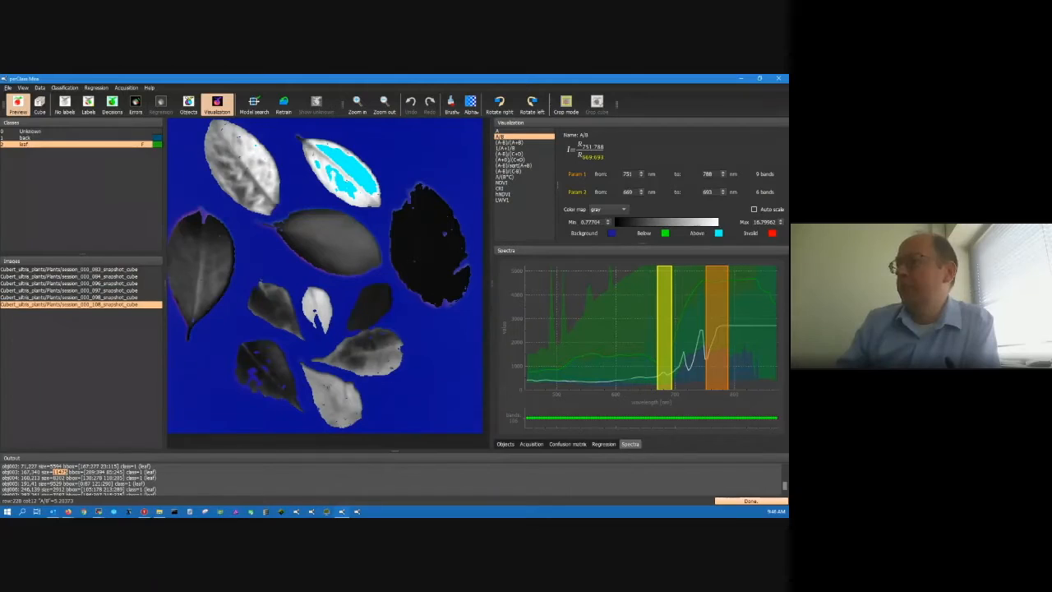
key("Up")
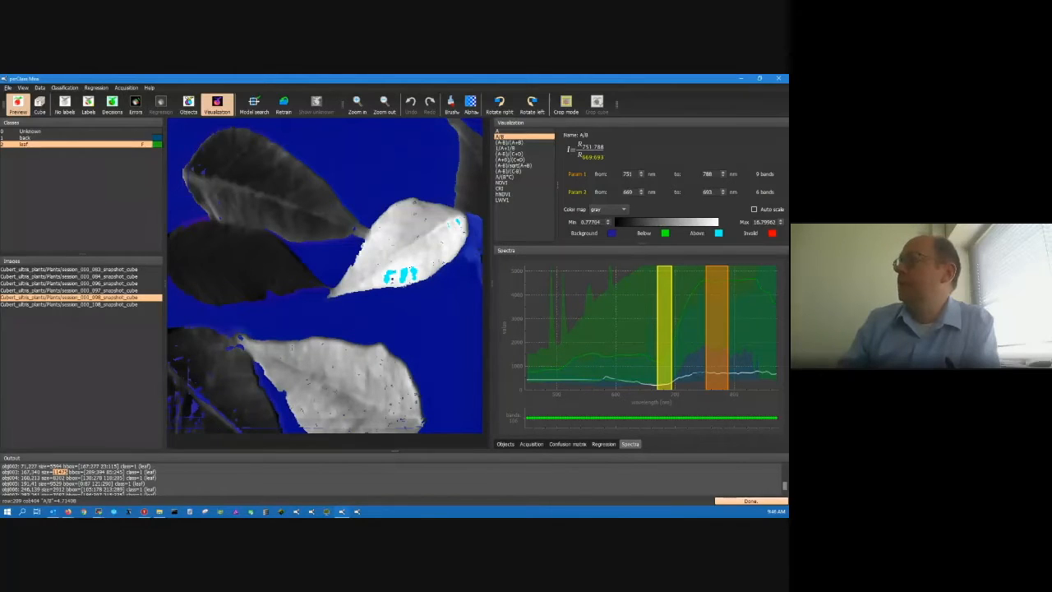
- Adjust the A/B scale limits on the fifth image, settling on a minimum of about 1.69 and a maximum of about 17.44
scroll(590, 222, "up", 3)
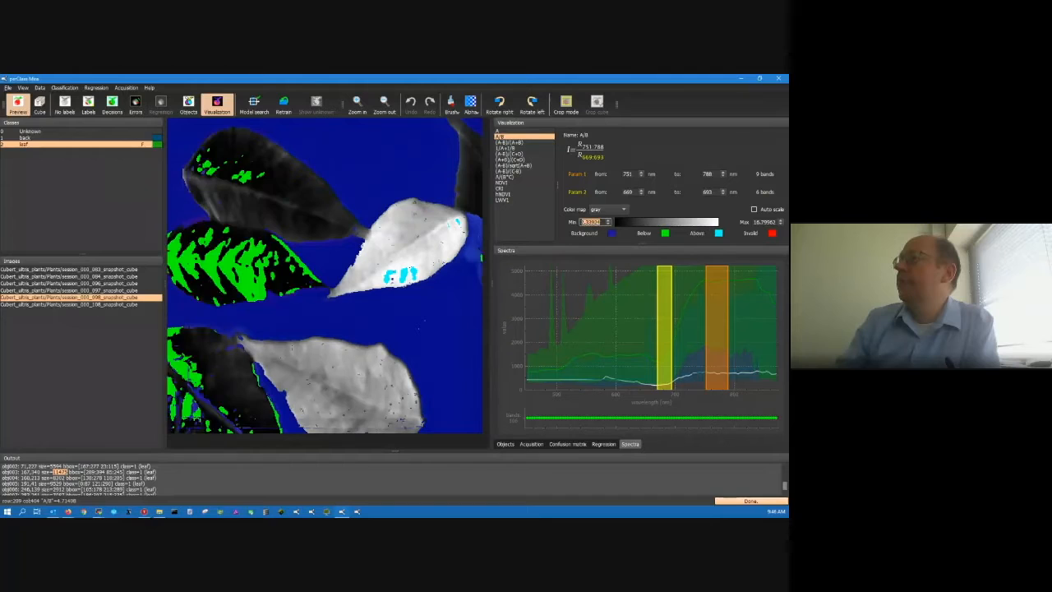
scroll(593, 222, "up", 2)
scroll(593, 222, "down", 2)
scroll(593, 222, "up", 2)
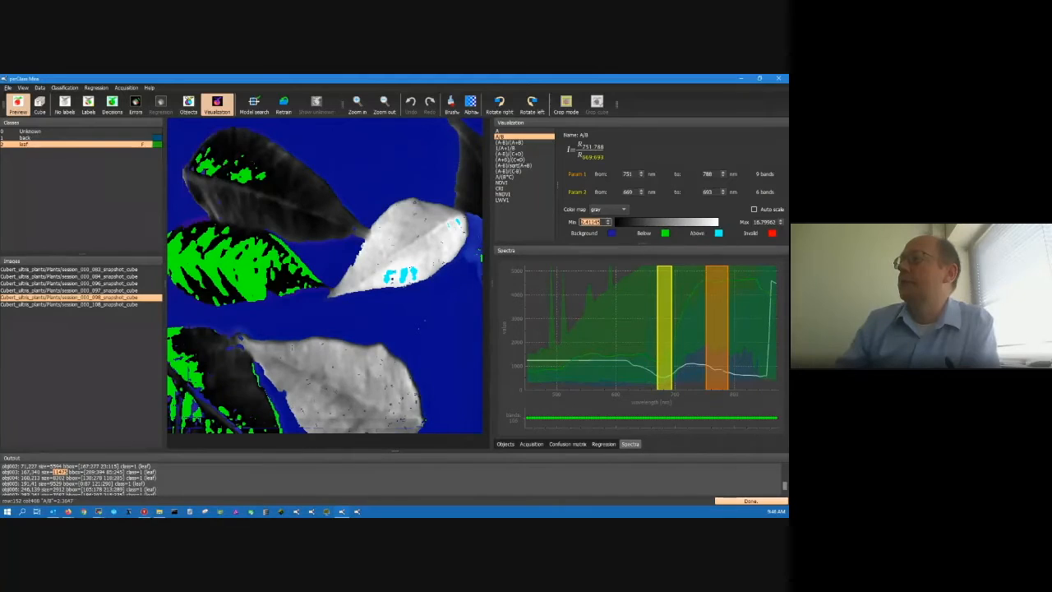
scroll(593, 222, "down", 2)
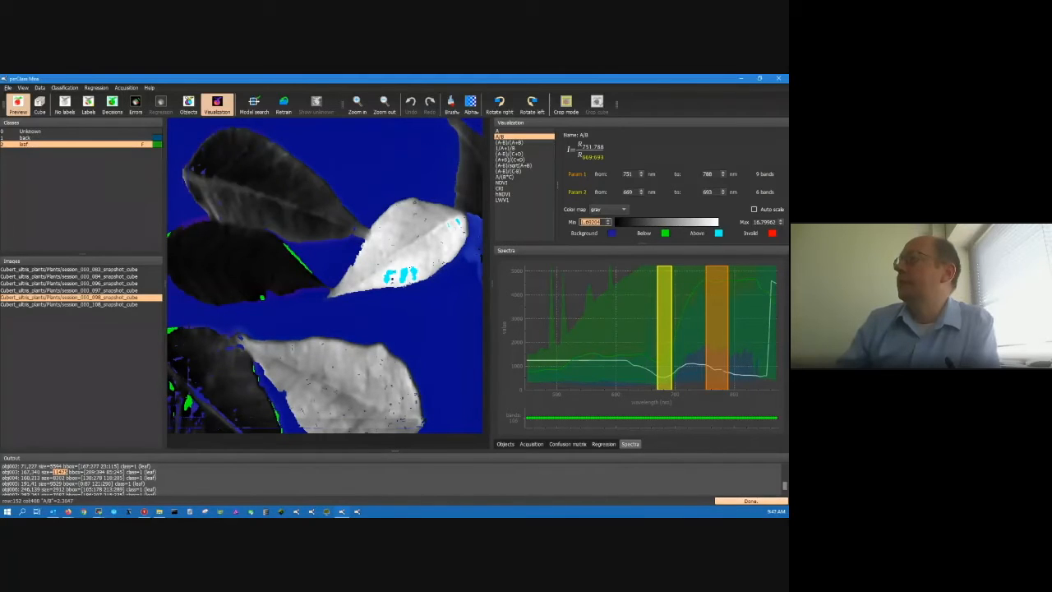
scroll(764, 222, "up", 2)
scroll(764, 222, "down", 2)
scroll(764, 222, "up", 2)
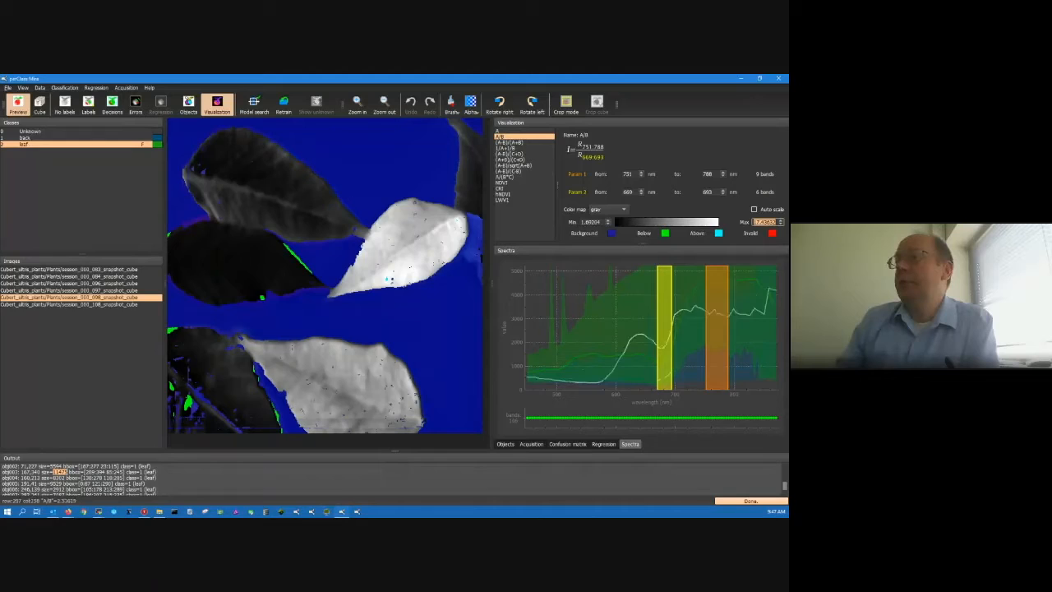
- Show the A/B index for the sixth image and restore automatic scaling
left_click(70, 304)
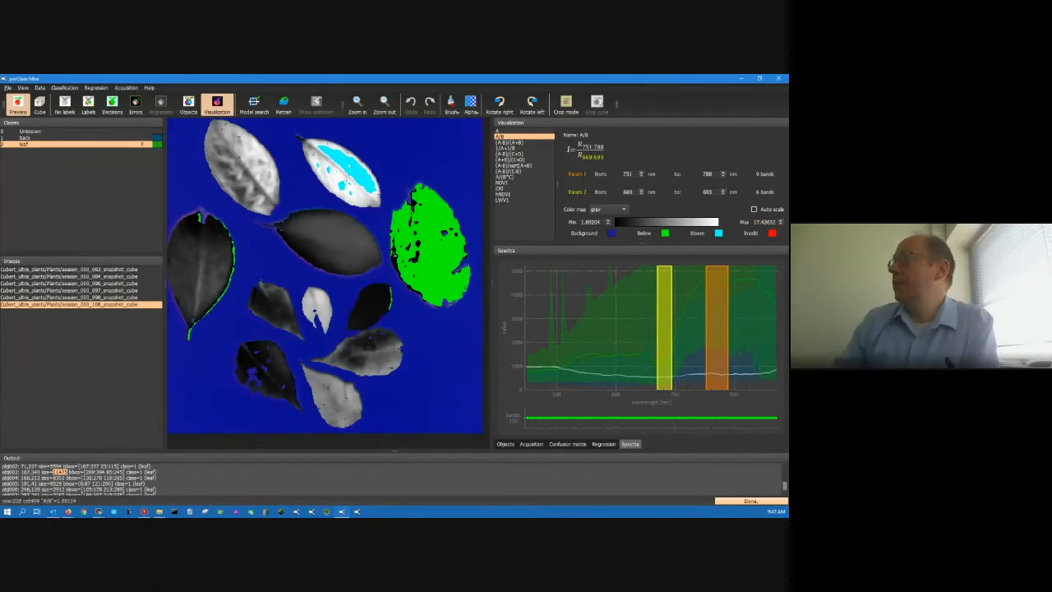
left_click(753, 209)
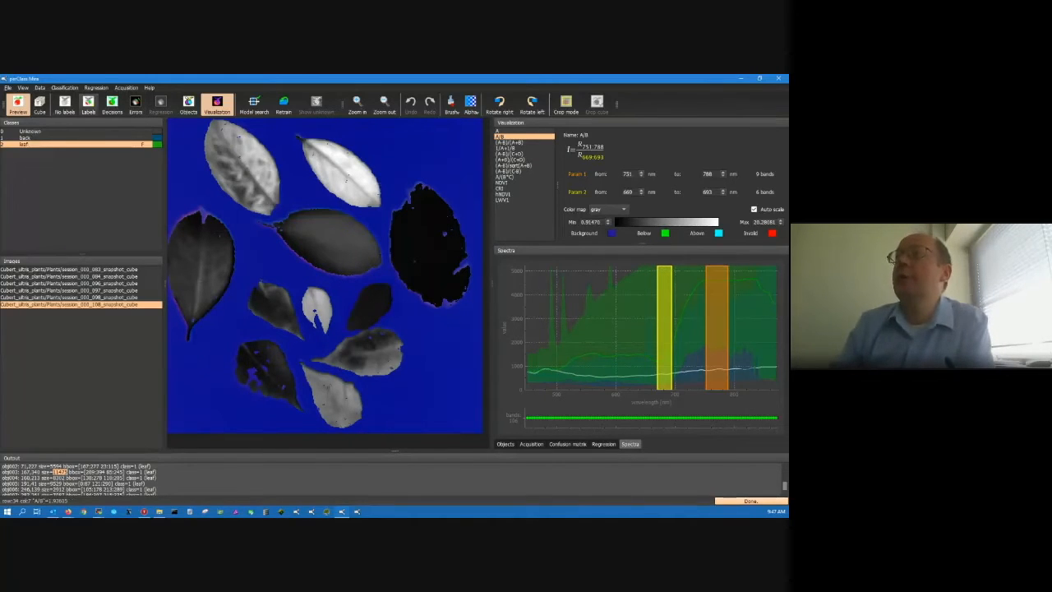
- Add a new class named dry while viewing the labels, and return to the A/B index visualization
left_click(88, 103)
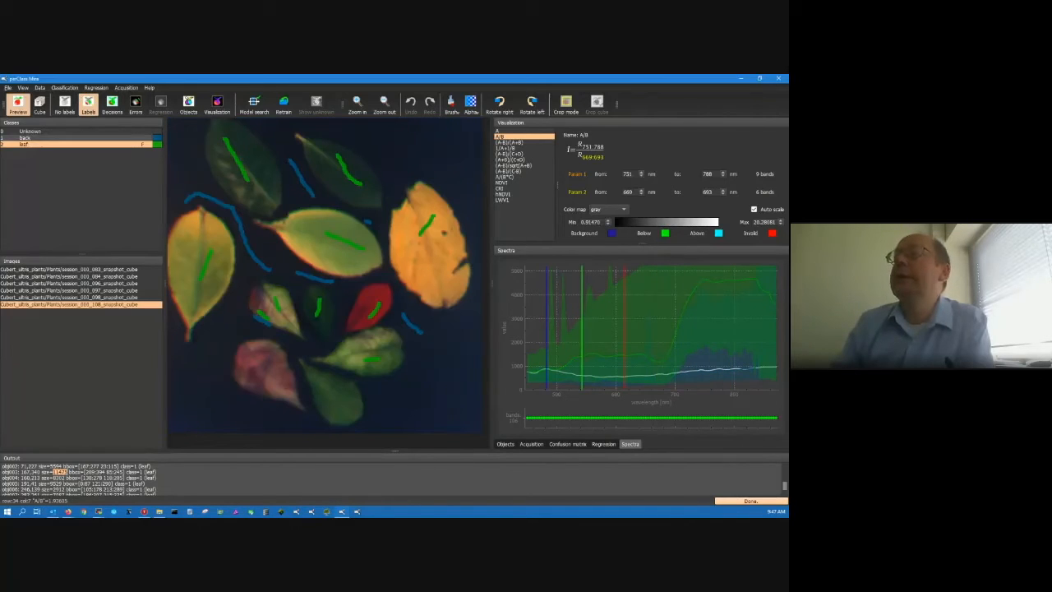
right_click(71, 159)
left_click(93, 163)
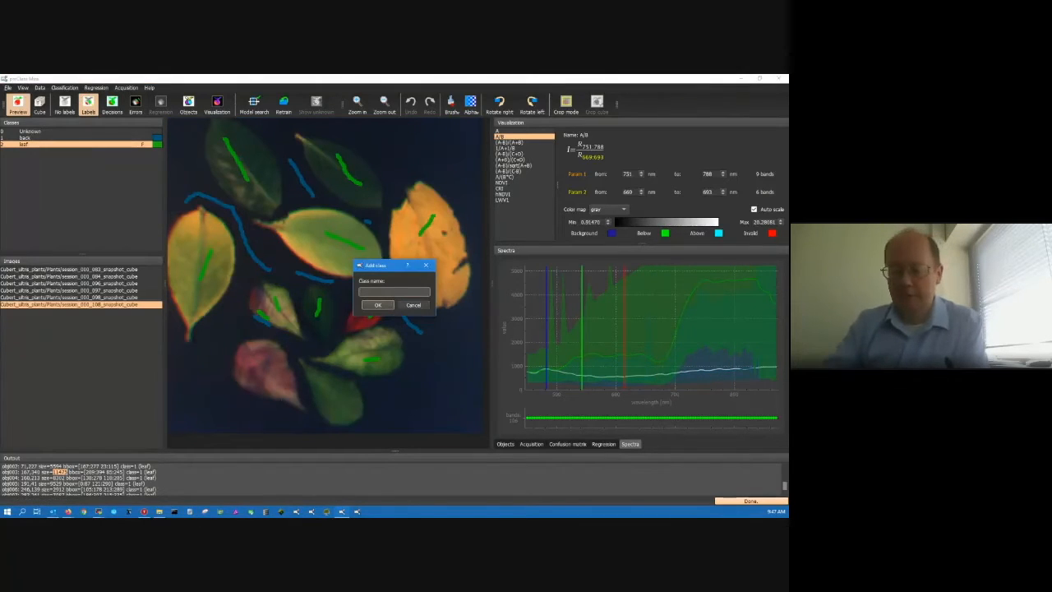
key("Return")
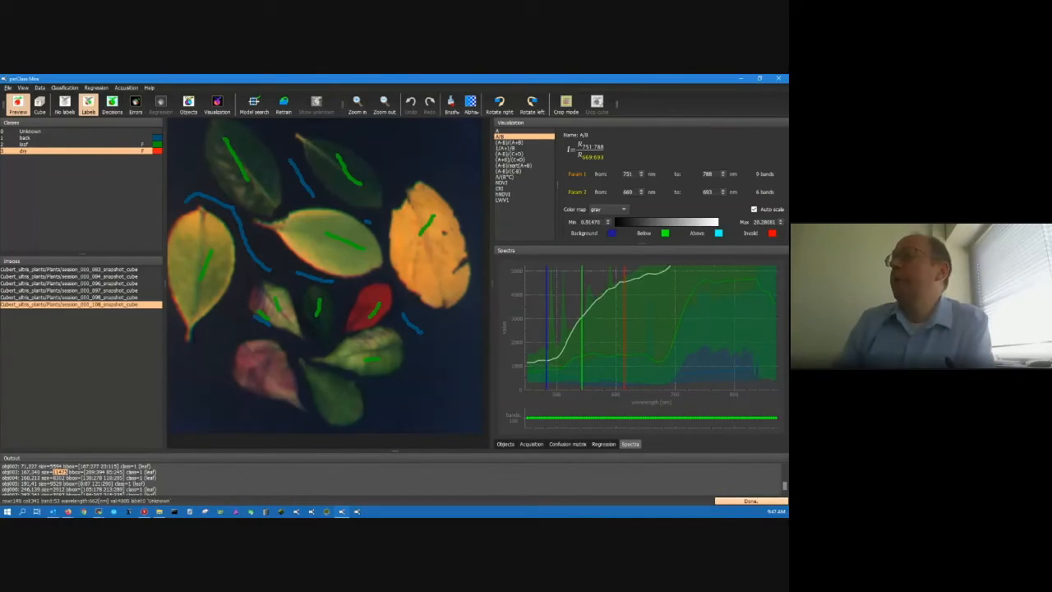
left_click(217, 105)
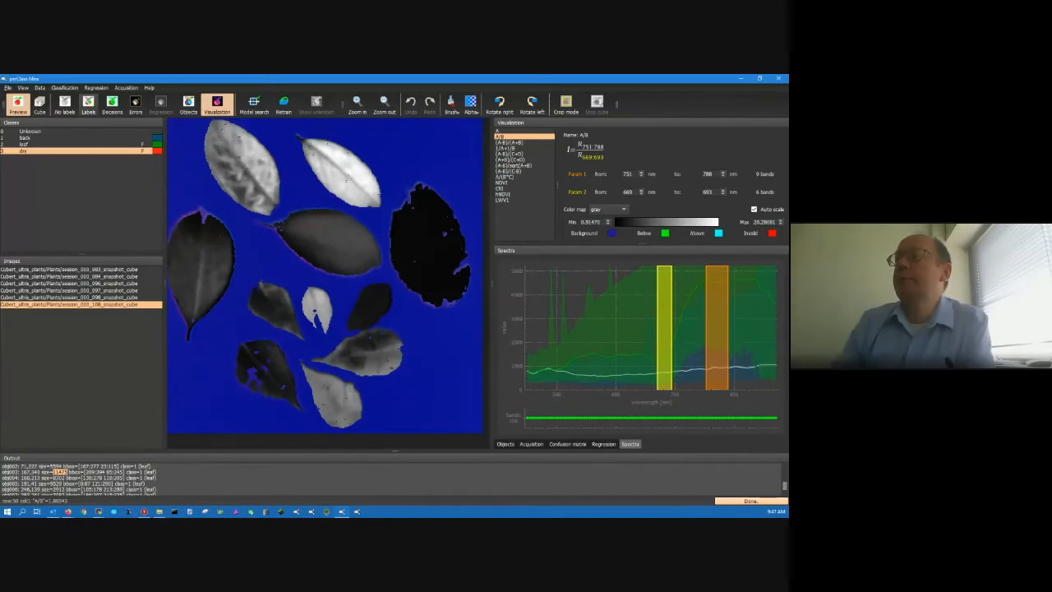
- Paint a dry stroke on the large orange leaf and reassign that leaf's existing leaf stroke to dry
key("l")
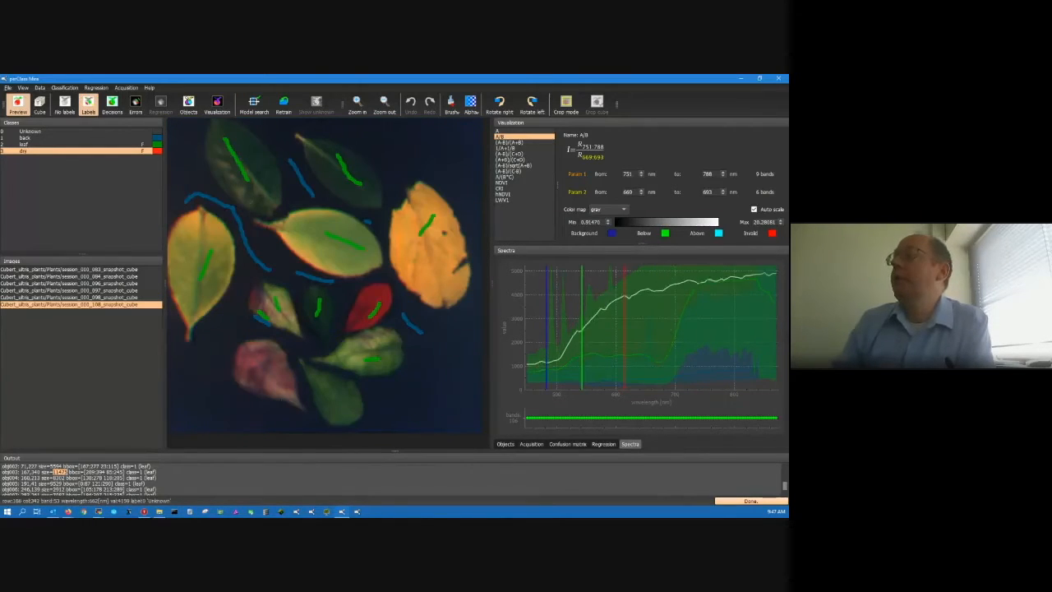
left_click_drag(433, 249, 428, 265)
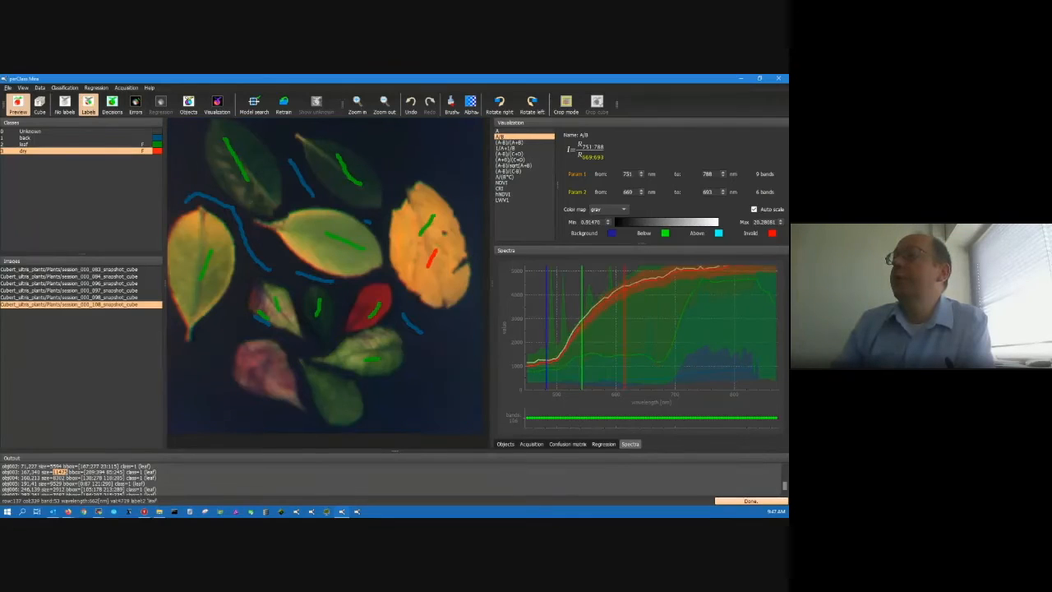
right_click(428, 225)
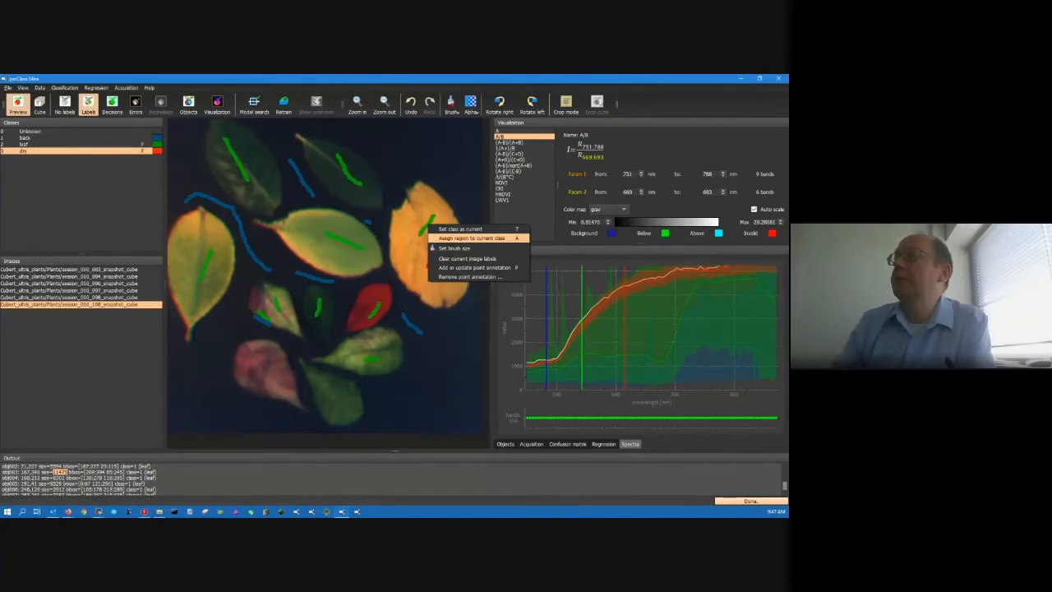
left_click(471, 237)
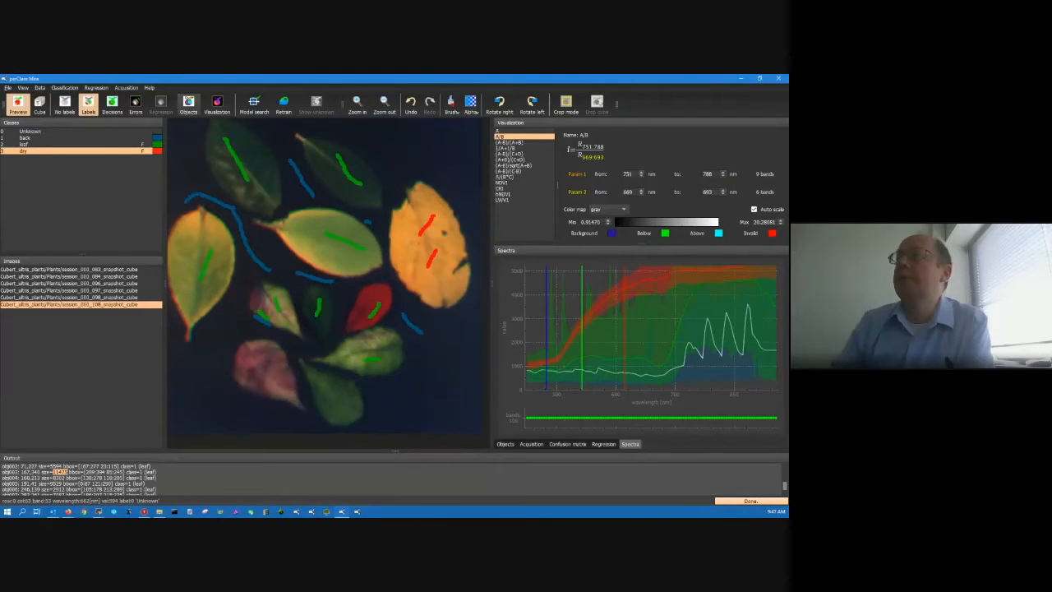
- Check the A/B index against the labels and reassign the strokes on the red leaf and the small mottled leaf to dry
left_click(217, 105)
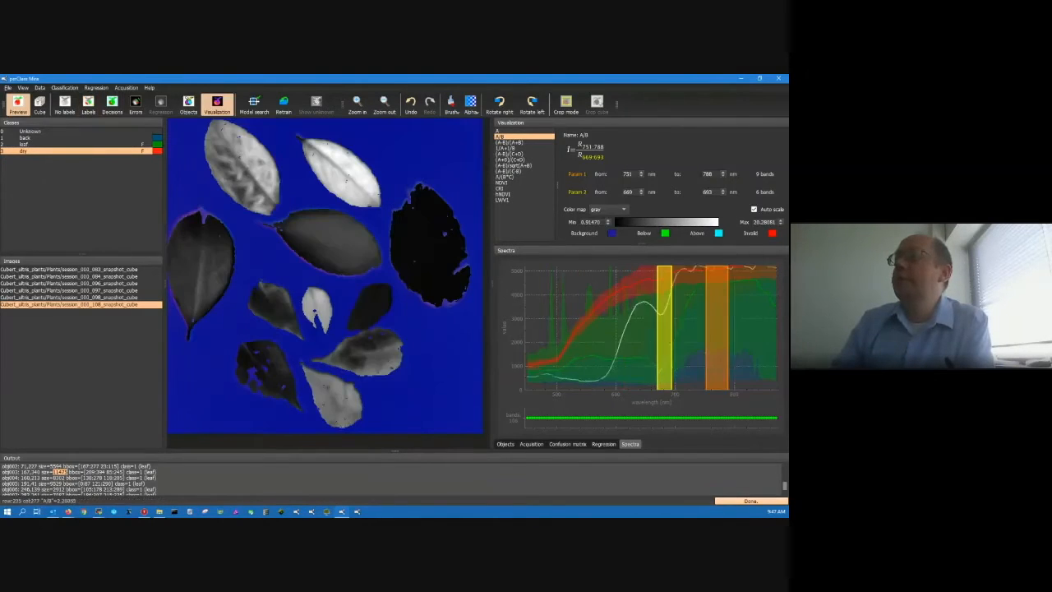
left_click(88, 105)
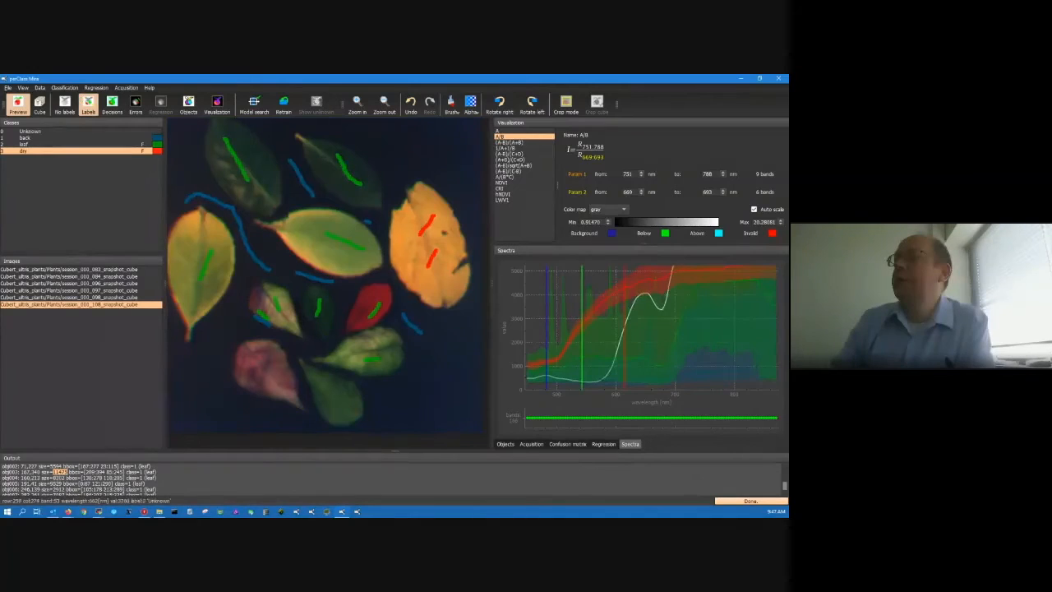
right_click(375, 309)
left_click(411, 322)
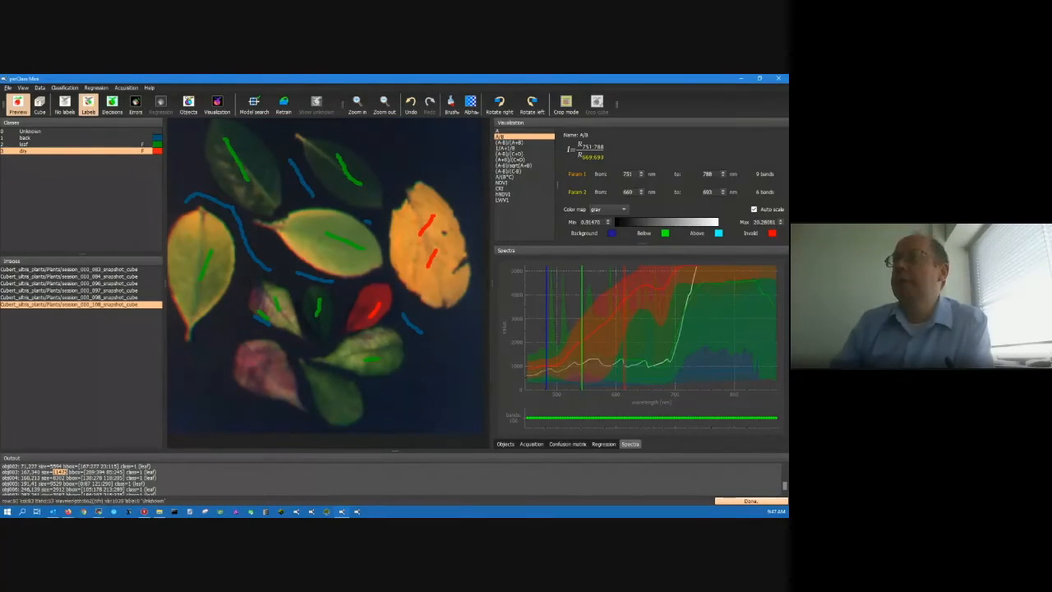
key("v")
key("v")
key("v")
key("v")
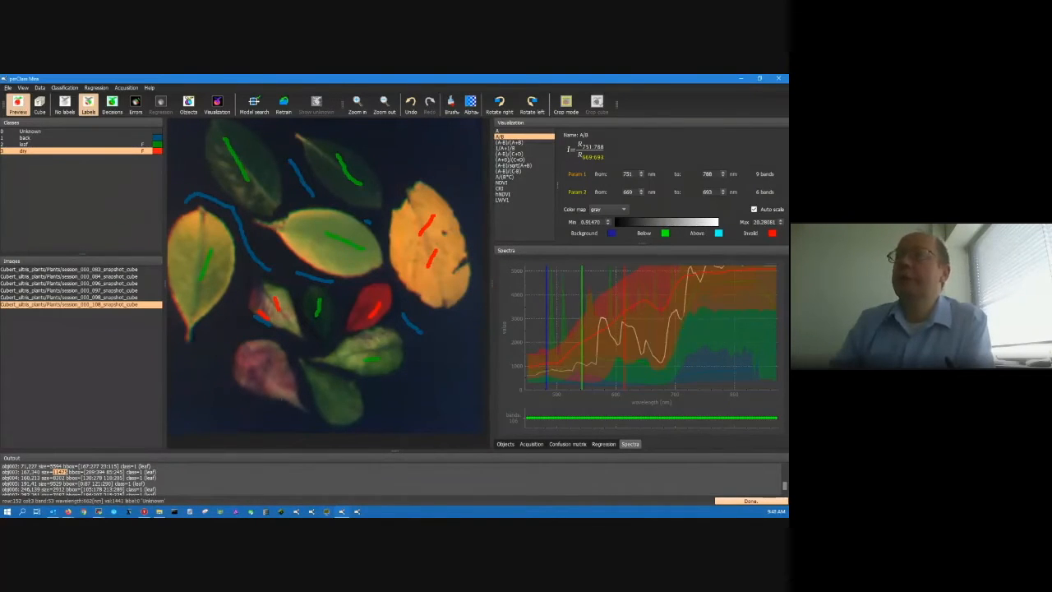
- Add a class named ignore and exclude it from training
right_click(107, 184)
left_click(131, 191)
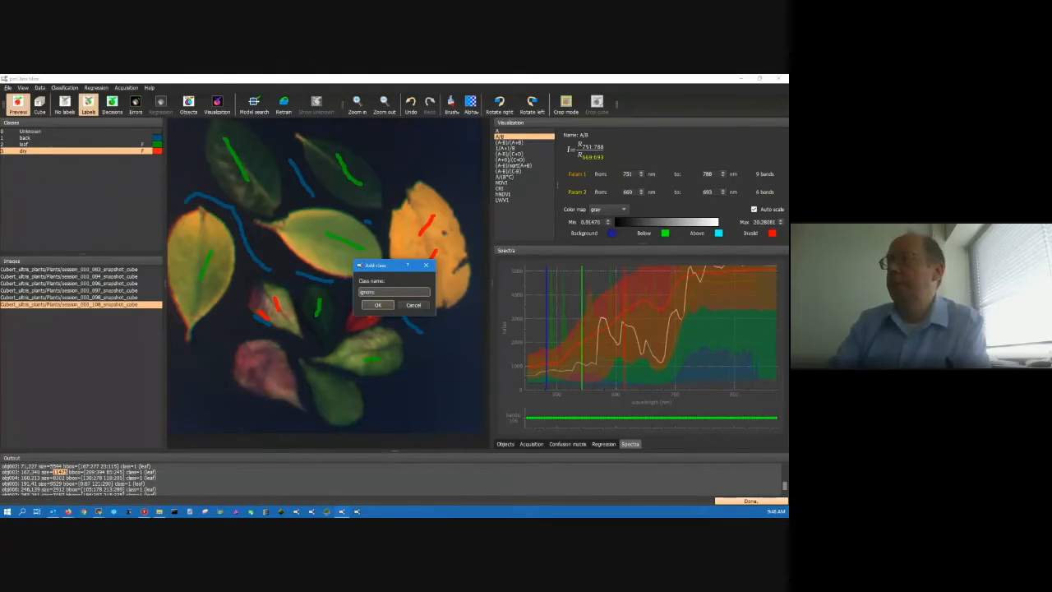
type("ignore")
key("Return")
right_click(119, 157)
left_click(156, 202)
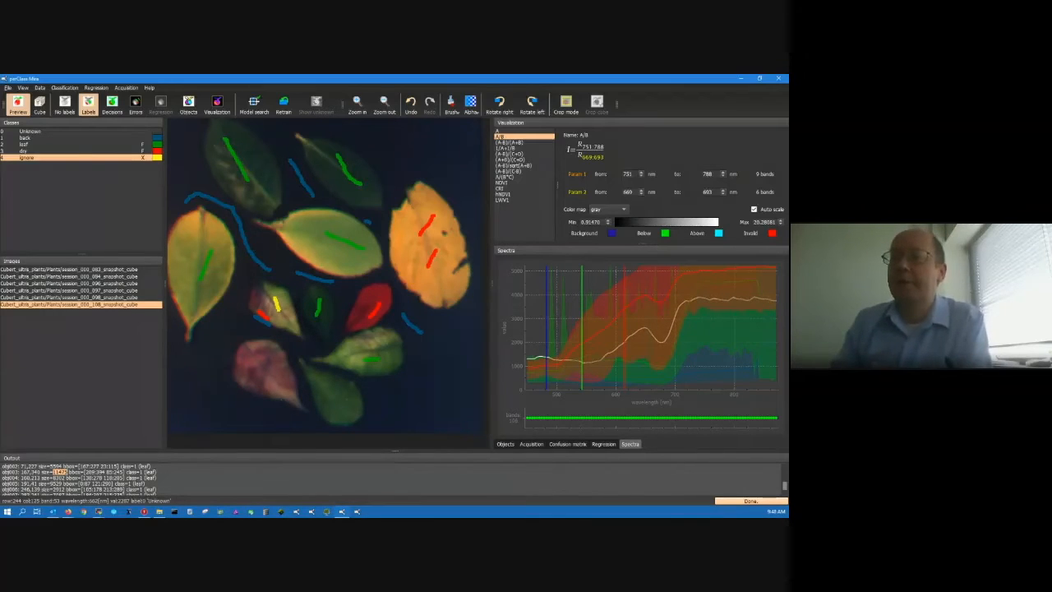
- Reassign the strokes on the sixth image's small mottled and yellow-green leaves and the fifth image's lower mottled leaf to ignore
key("v")
key("v")
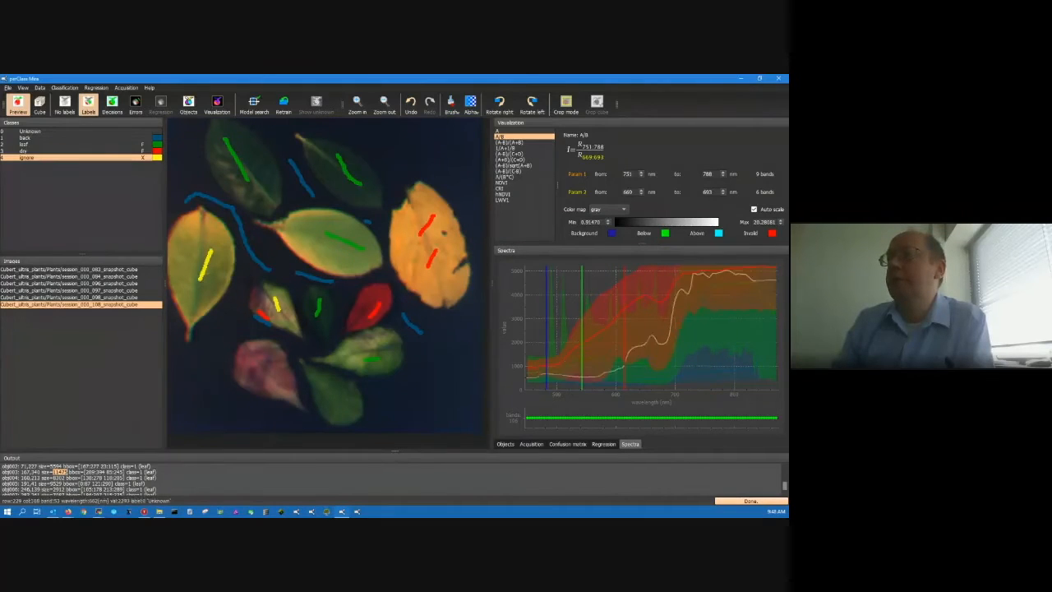
left_click(70, 297)
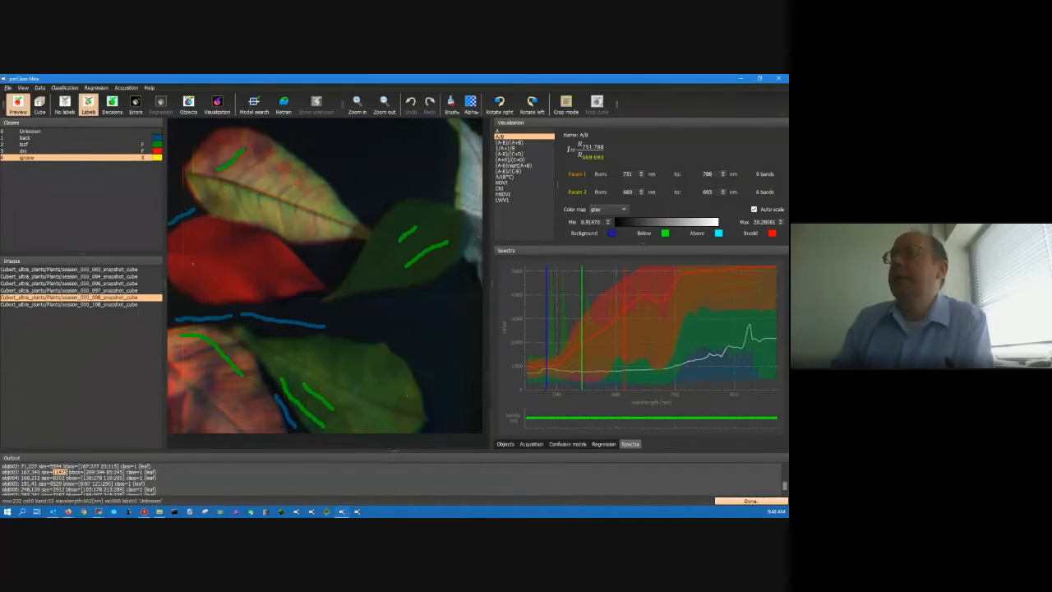
key("v")
key("v")
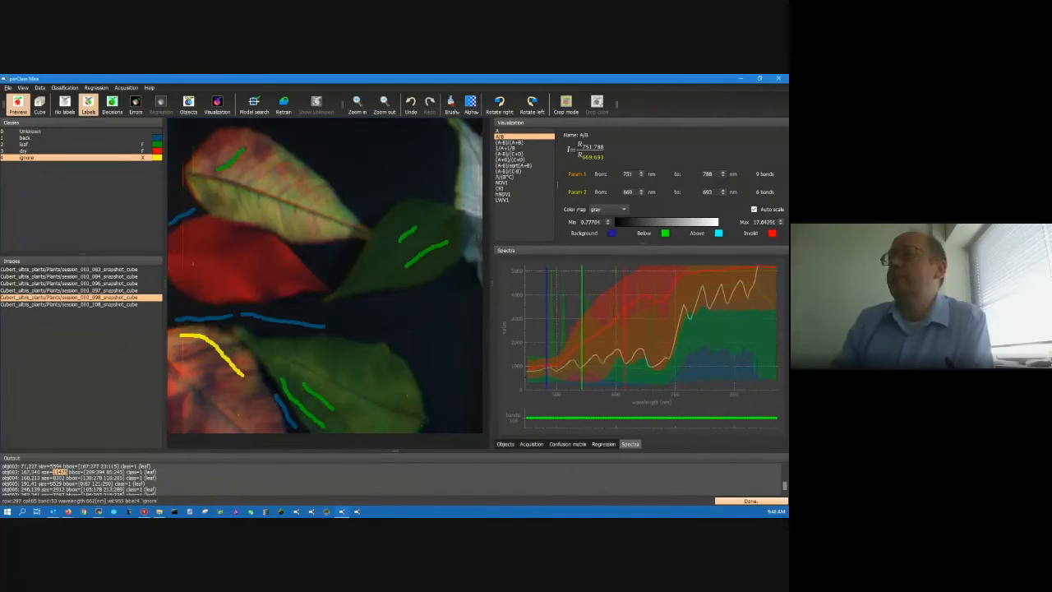
key("v")
key("v")
- Reassign the stroke on the fifth image's upper mottled leaf to dry and look through the preceding images
left_click(25, 151)
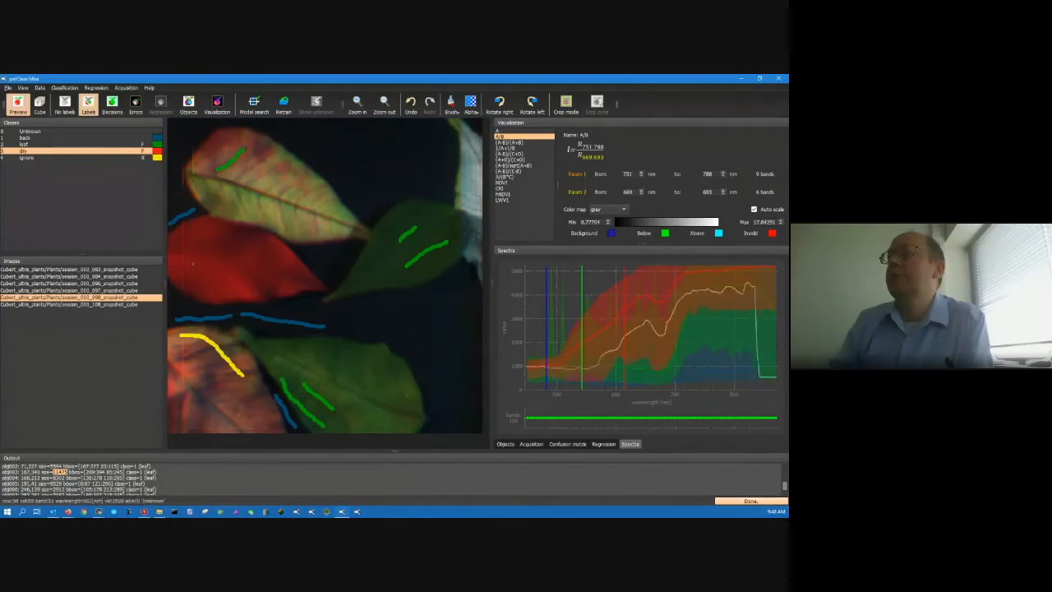
key("v")
key("v")
key("Up")
key("Up")
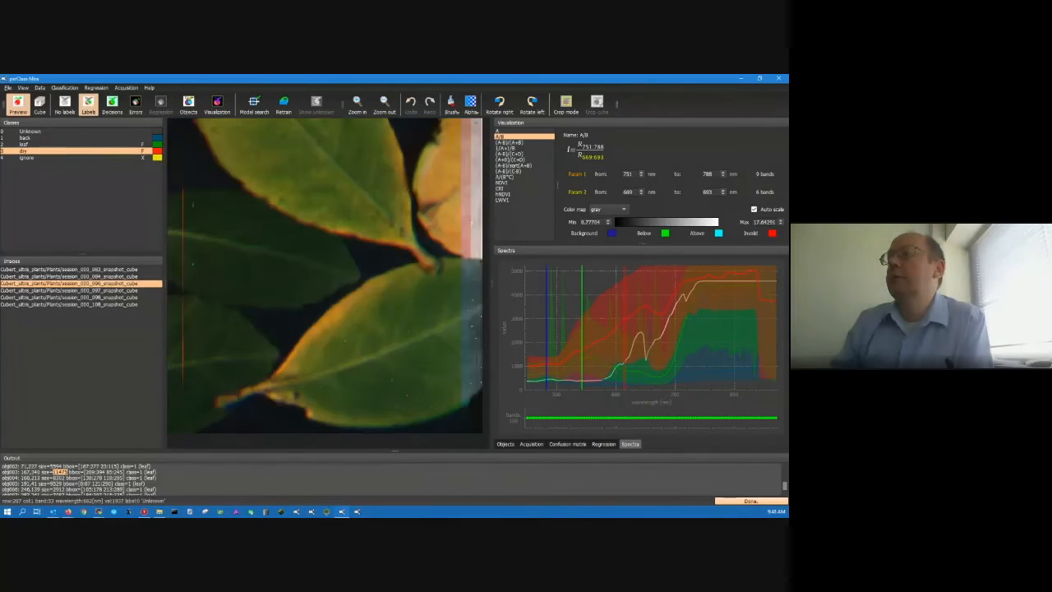
- Train a new classifier from the sixth image and compare its decisions with the labels
key("End")
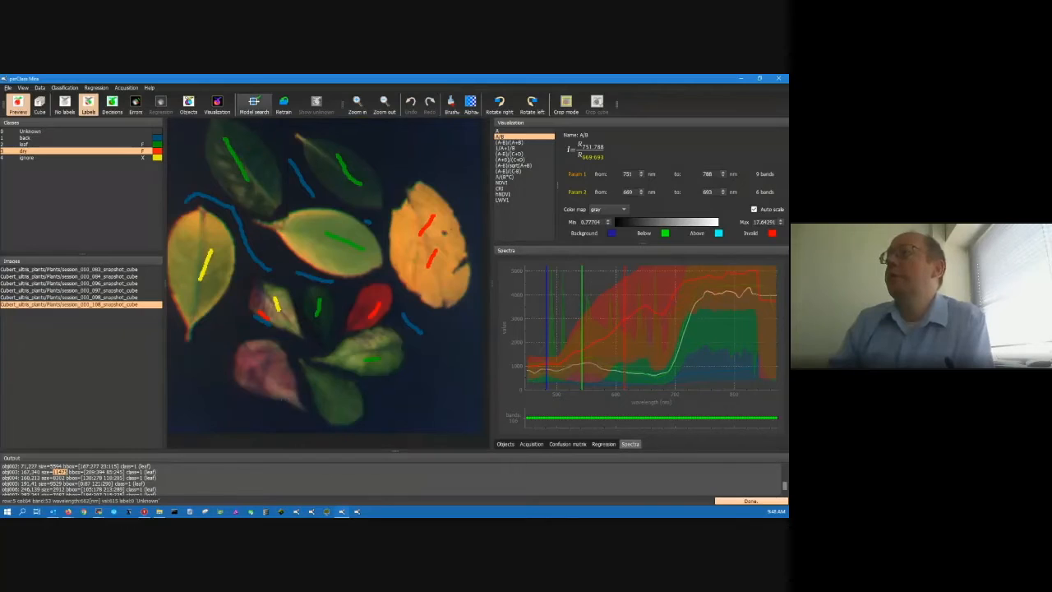
left_click(254, 104)
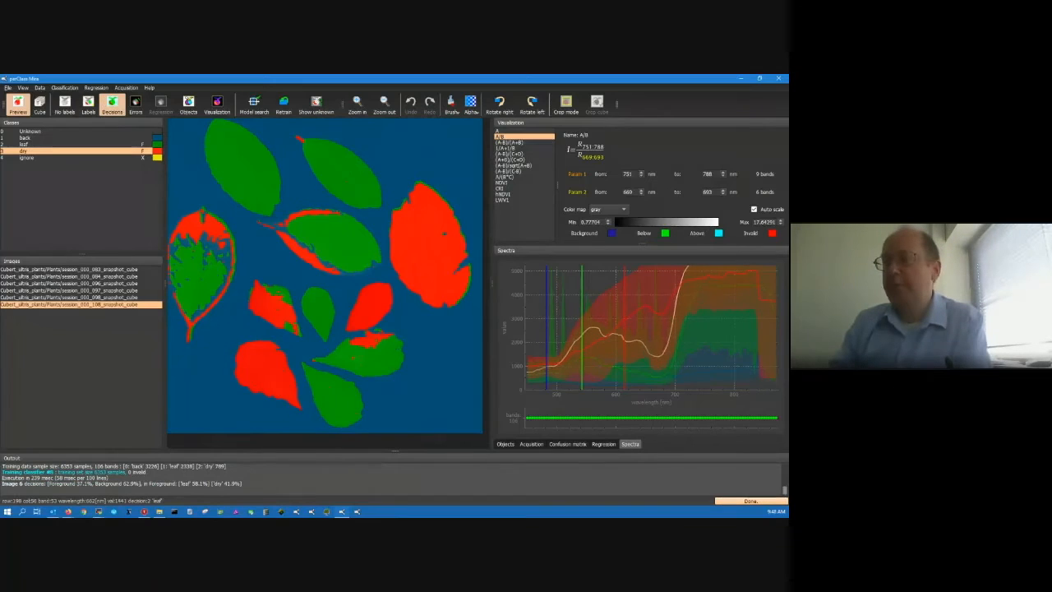
key("2")
key("l")
key("d")
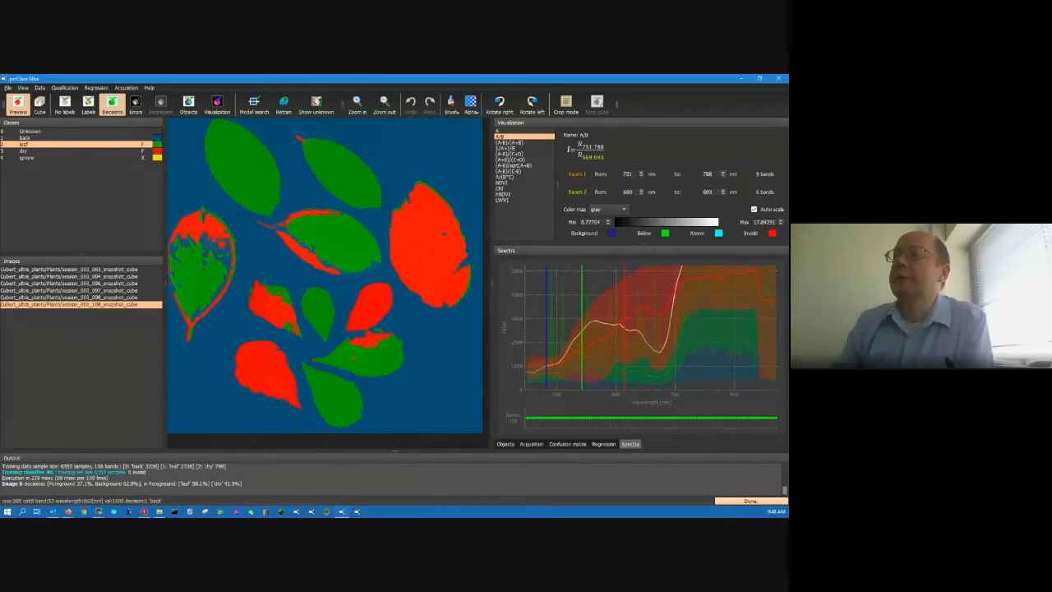
- Examine the leaf and dry decisions on the fifth and second images against the A/B index and labels, ending on the sixth image's decisions
left_click(69, 297)
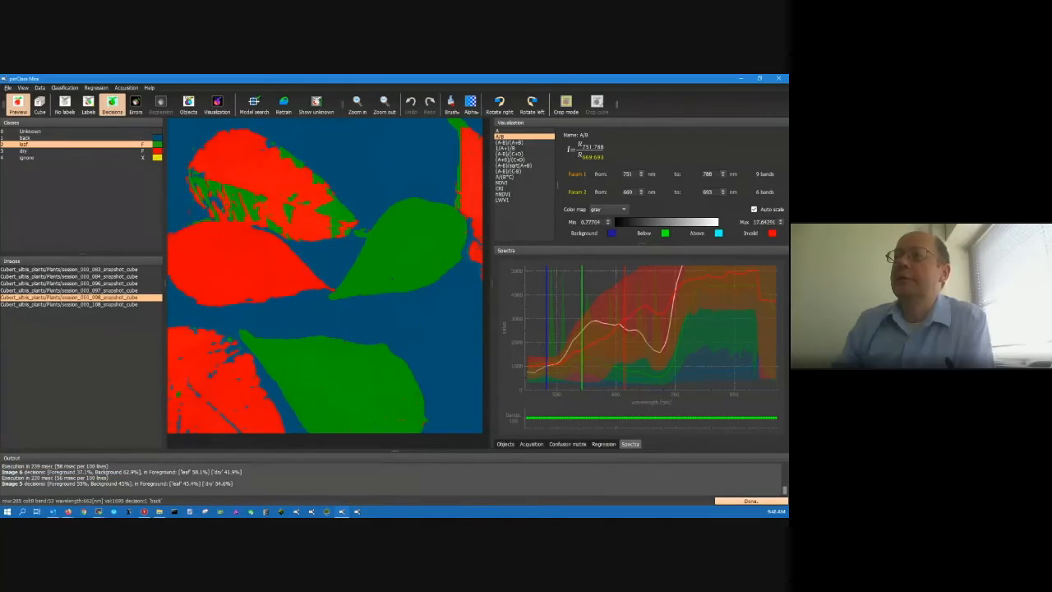
left_click(69, 276)
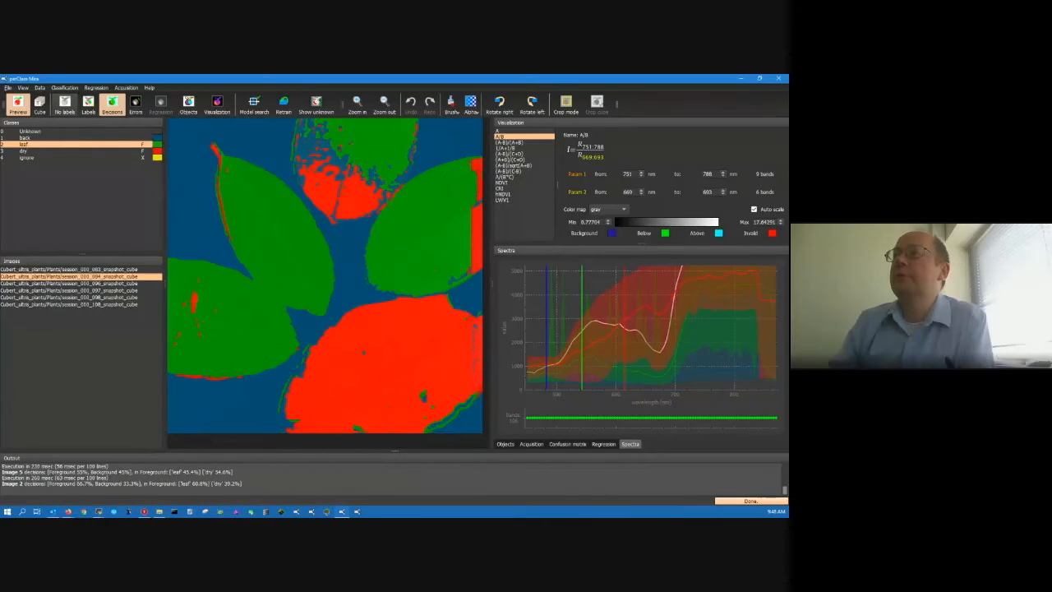
left_click(64, 104)
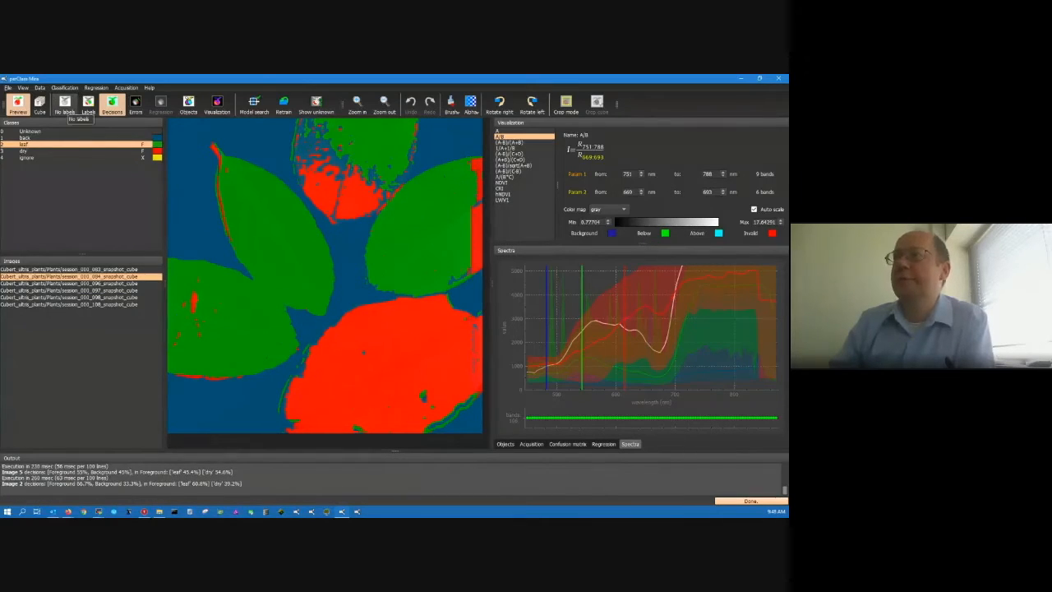
left_click(112, 104)
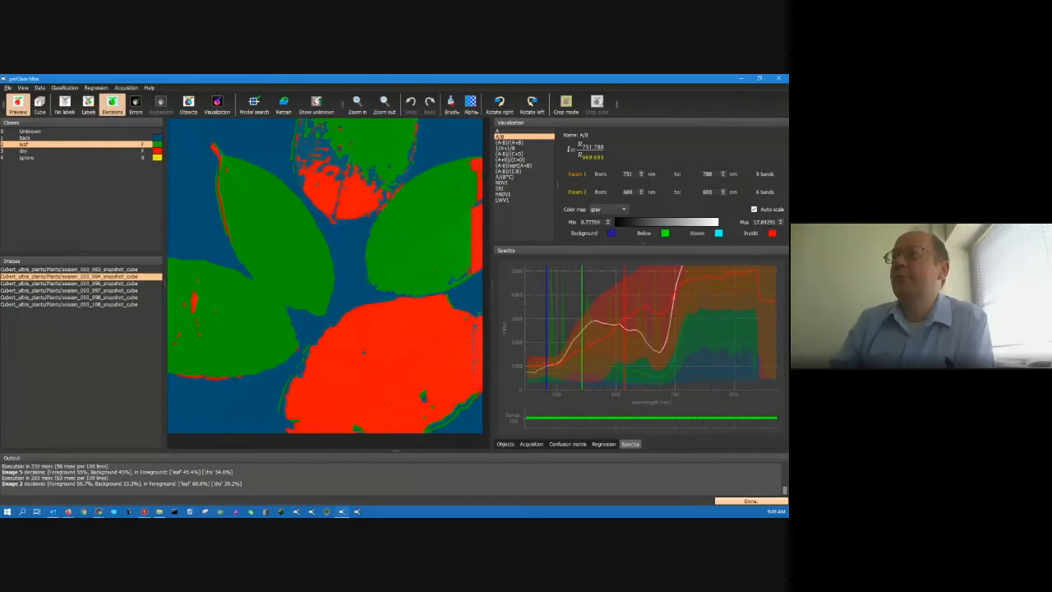
left_click(216, 104)
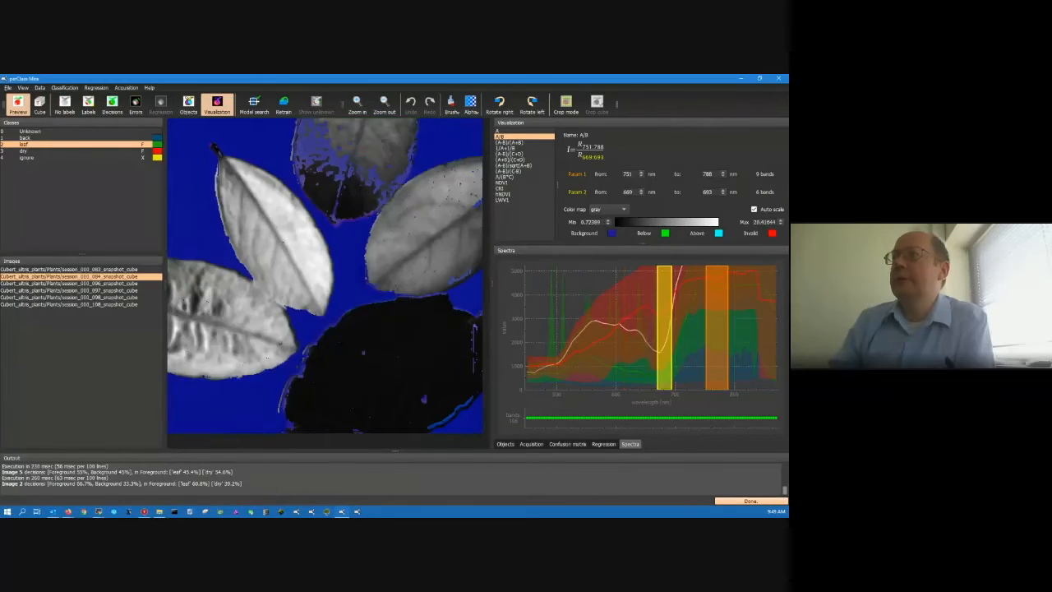
left_click(88, 104)
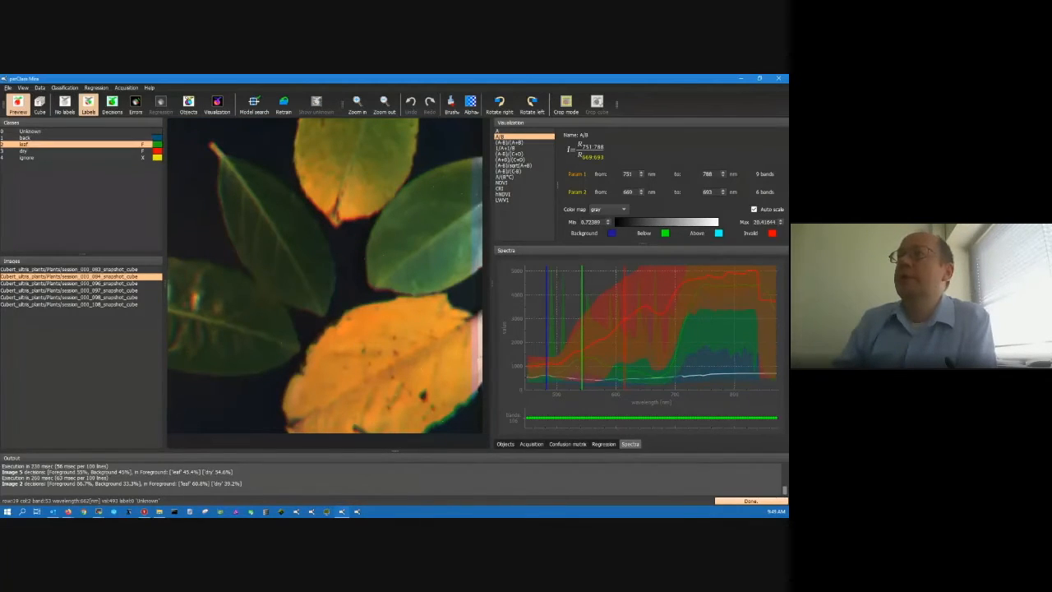
left_click(68, 304)
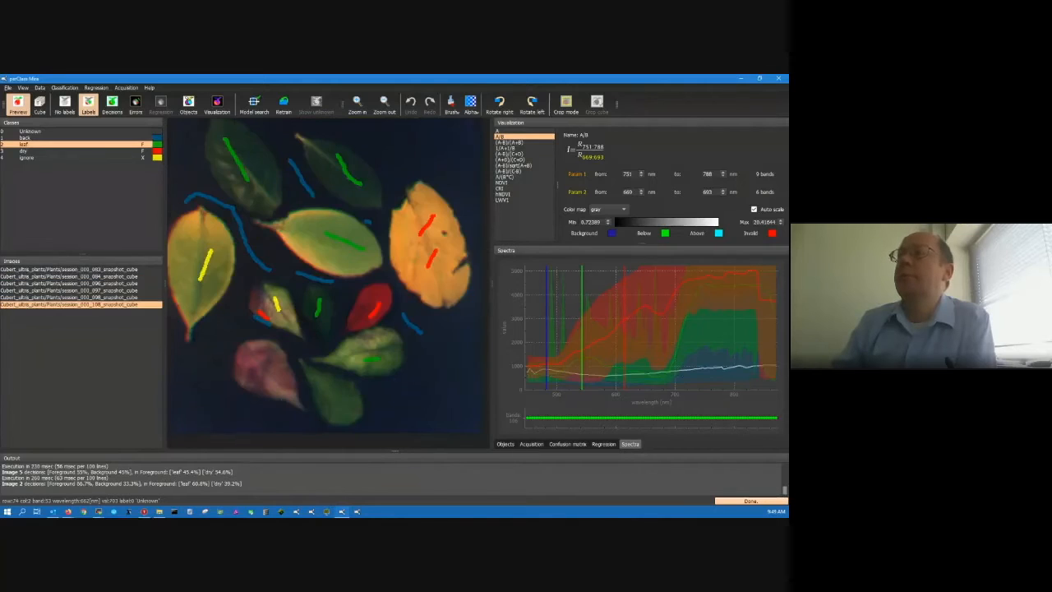
left_click(112, 104)
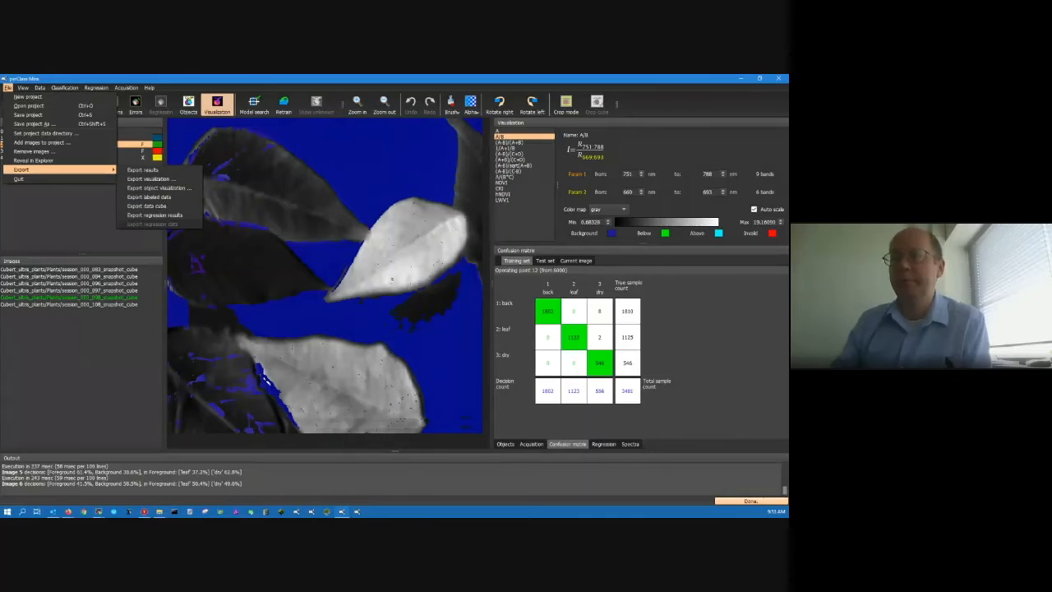
- Show the labels and create a new Cubert TIFF project with C:/SpectralImages/ as the top level data directory
key("Escape")
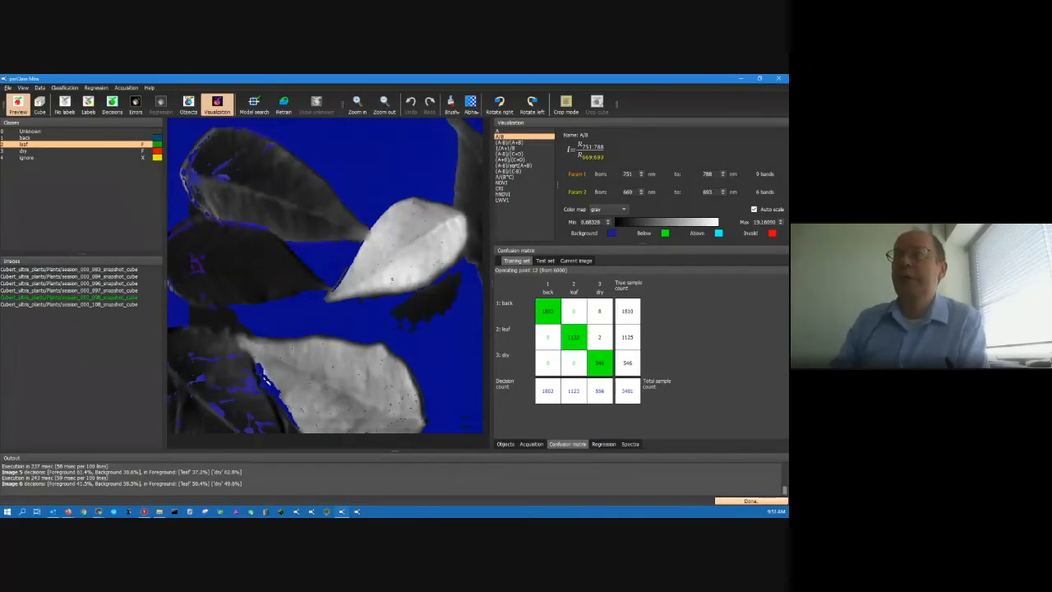
key("l")
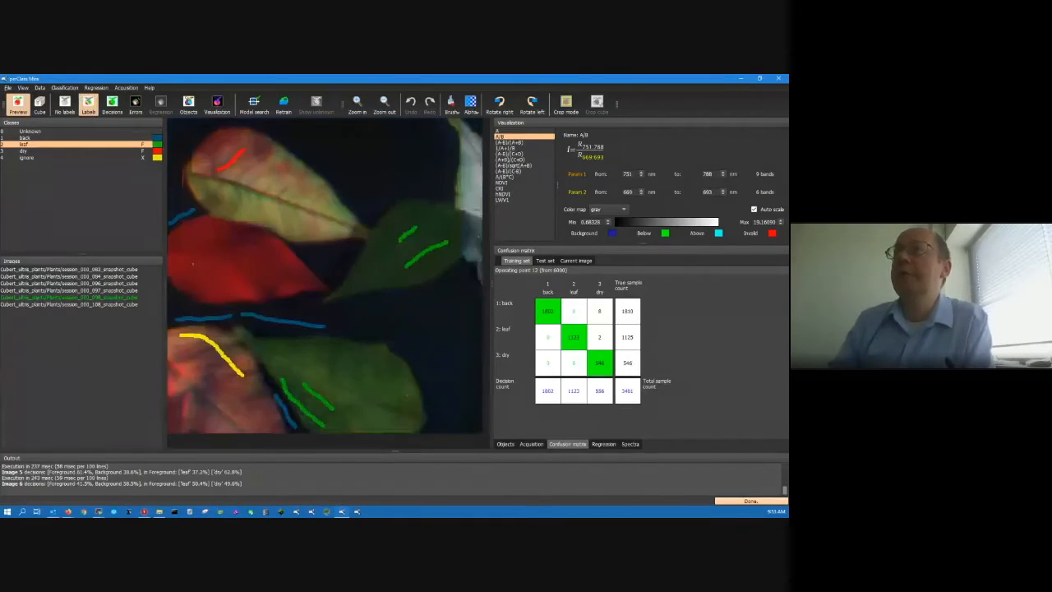
left_click(8, 87)
left_click(33, 99)
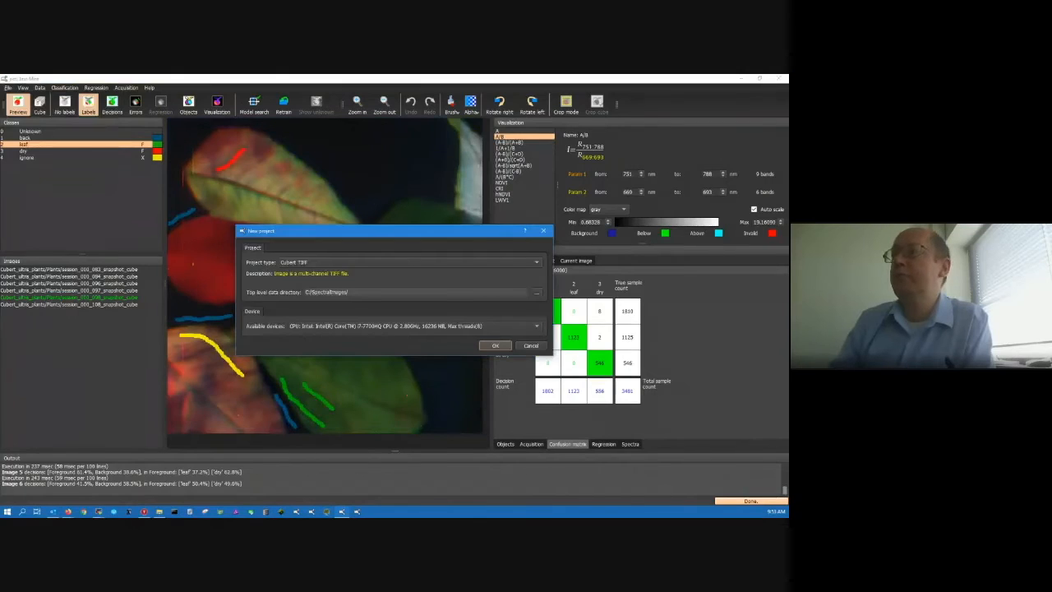
key("Return")
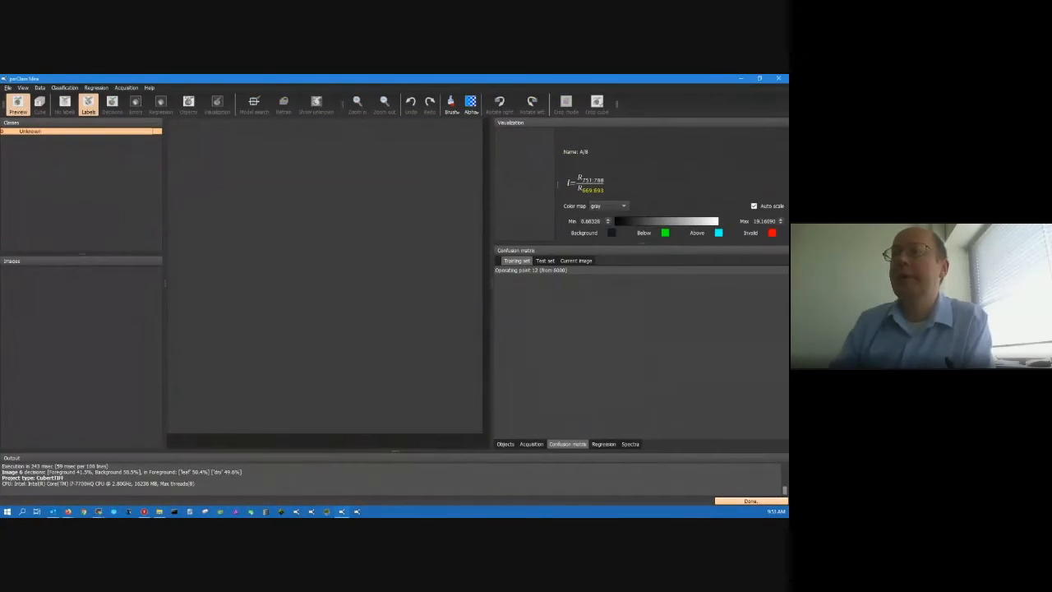
- Add all TIFF images from the Tea folder inside Cubert_ultris_tea to the project
right_click(59, 283)
left_click(82, 287)
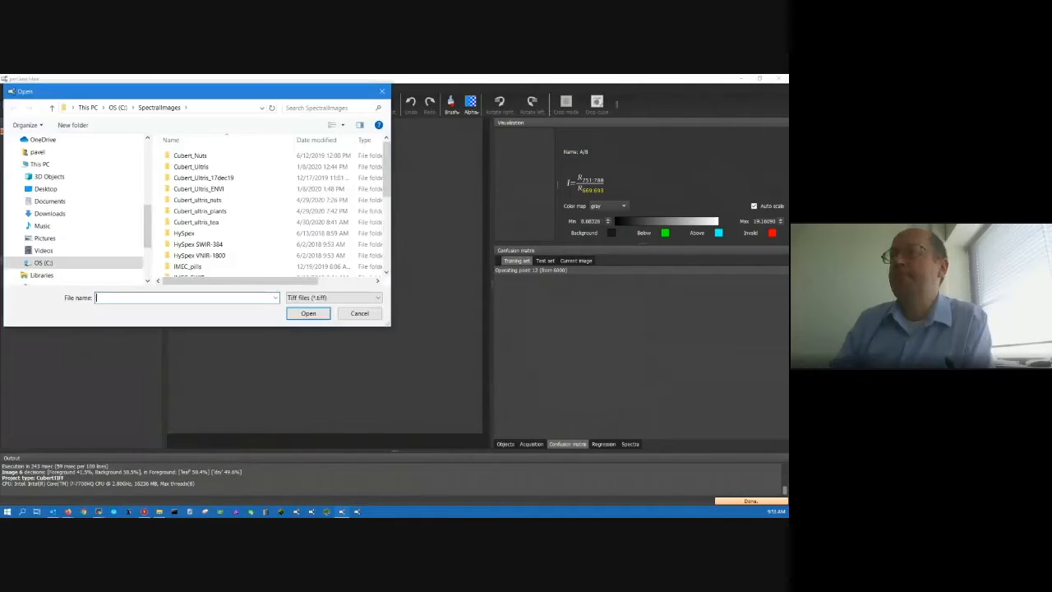
double_click(206, 222)
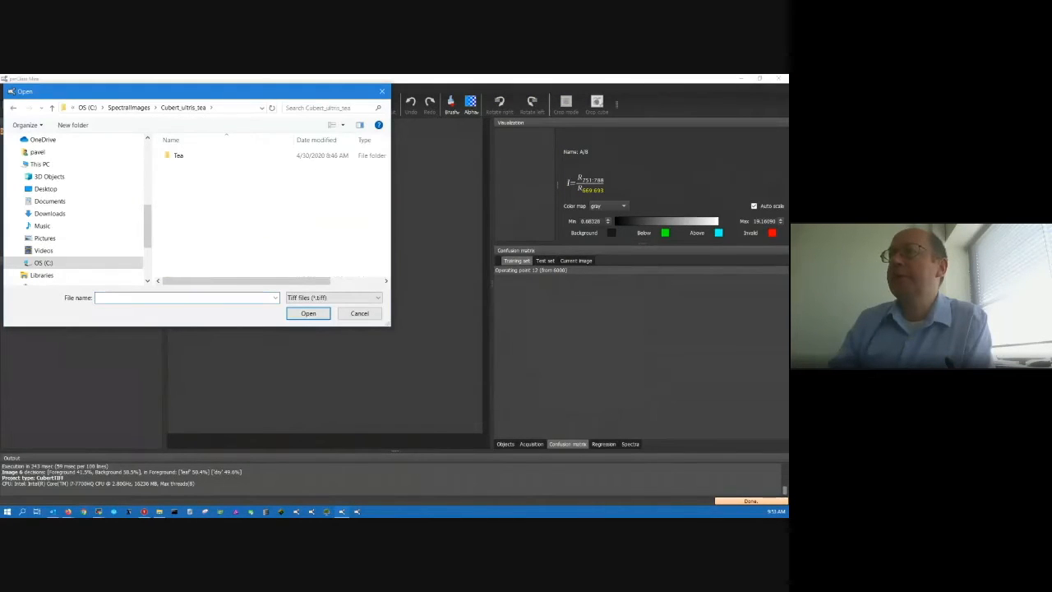
double_click(181, 155)
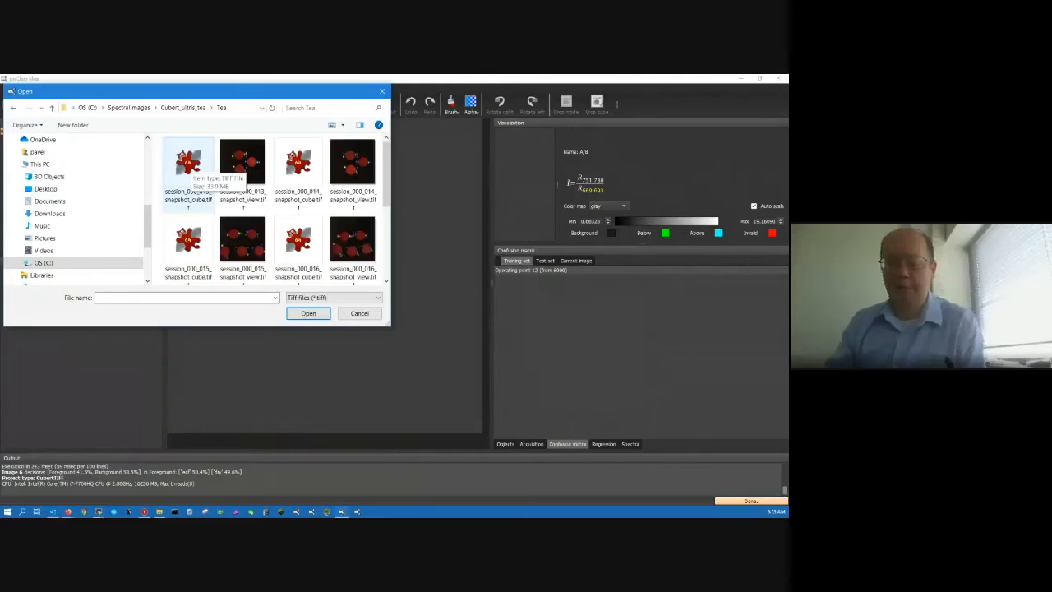
key("ctrl+a")
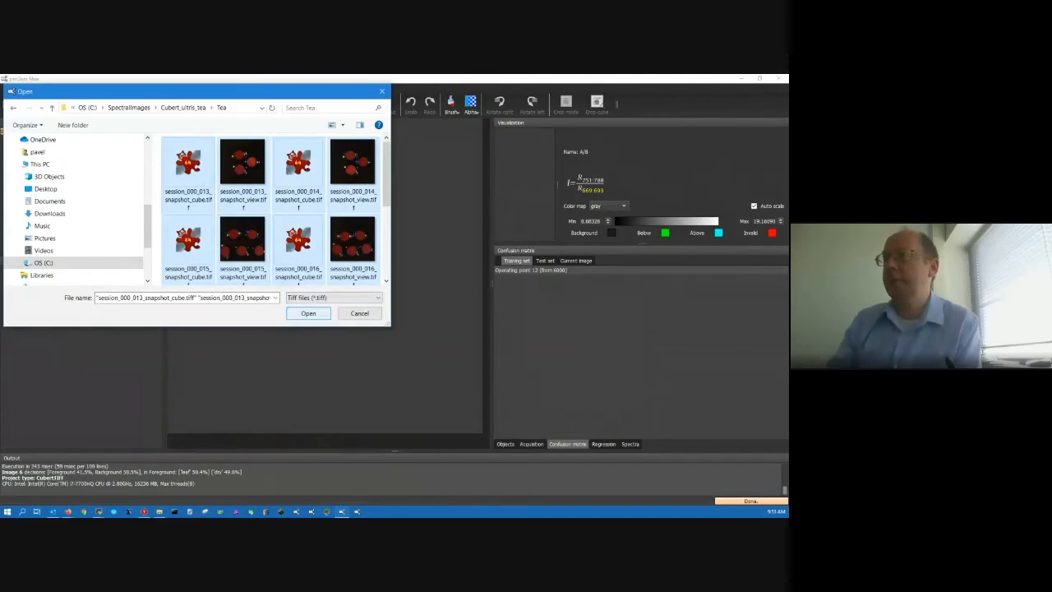
key("Return")
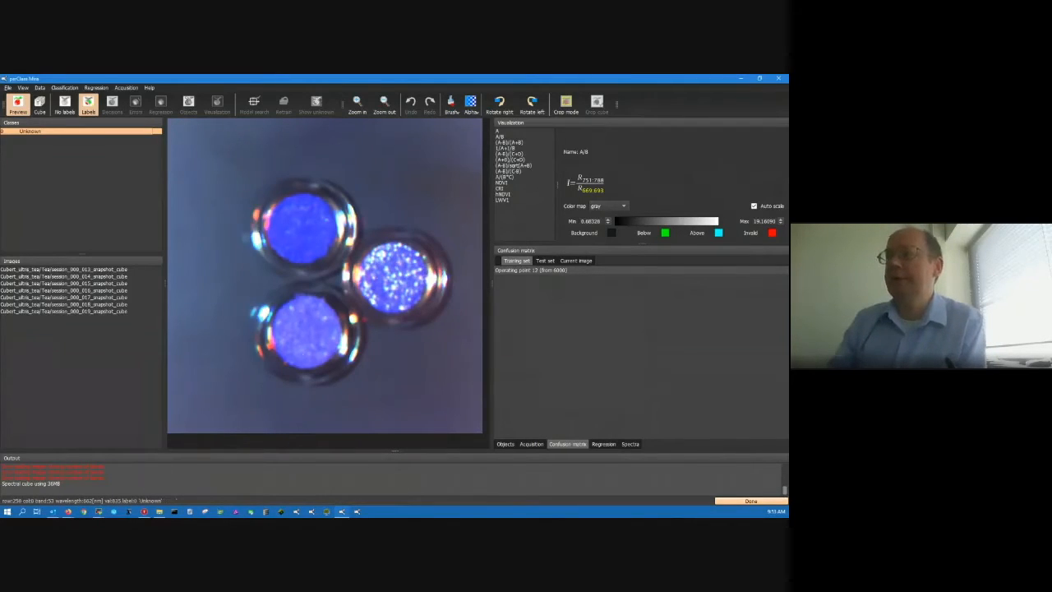
- Look through the tea images and open the third one, session_000_015_snapshot_cube
left_click(65, 311)
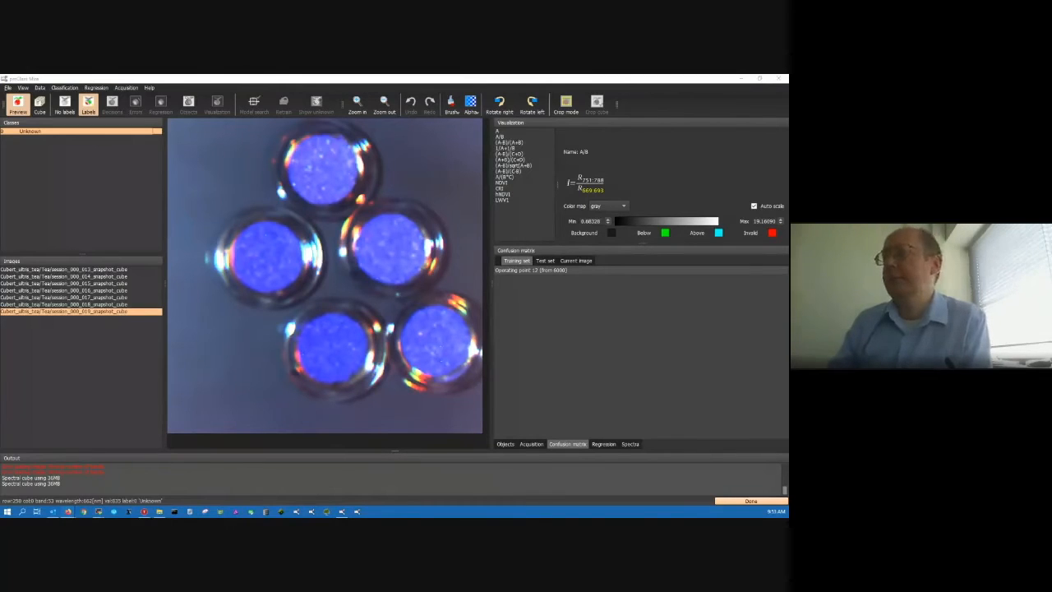
left_click(66, 290)
left_click(66, 283)
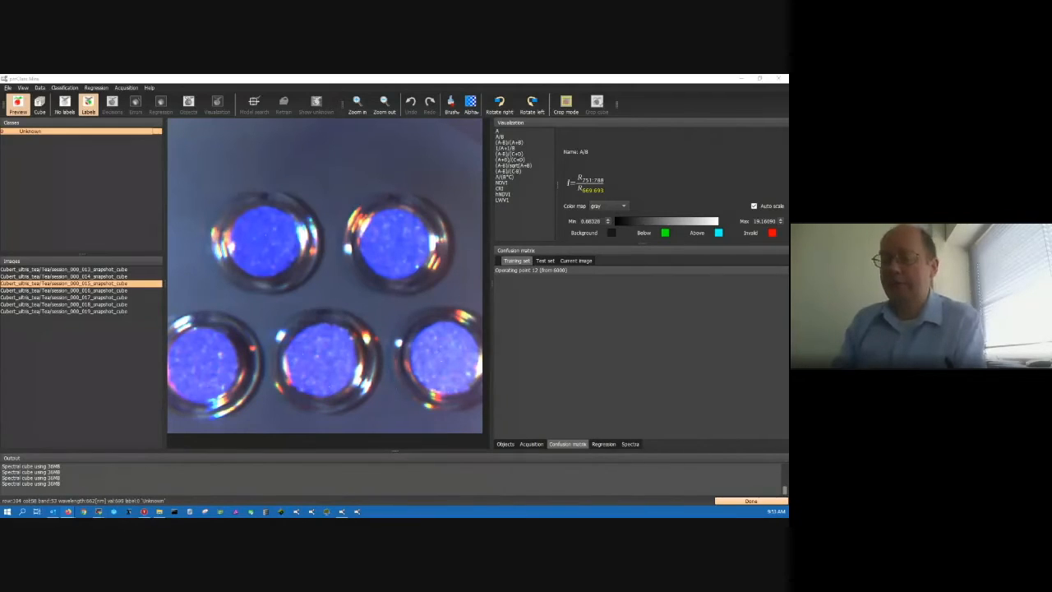
left_click(205, 199)
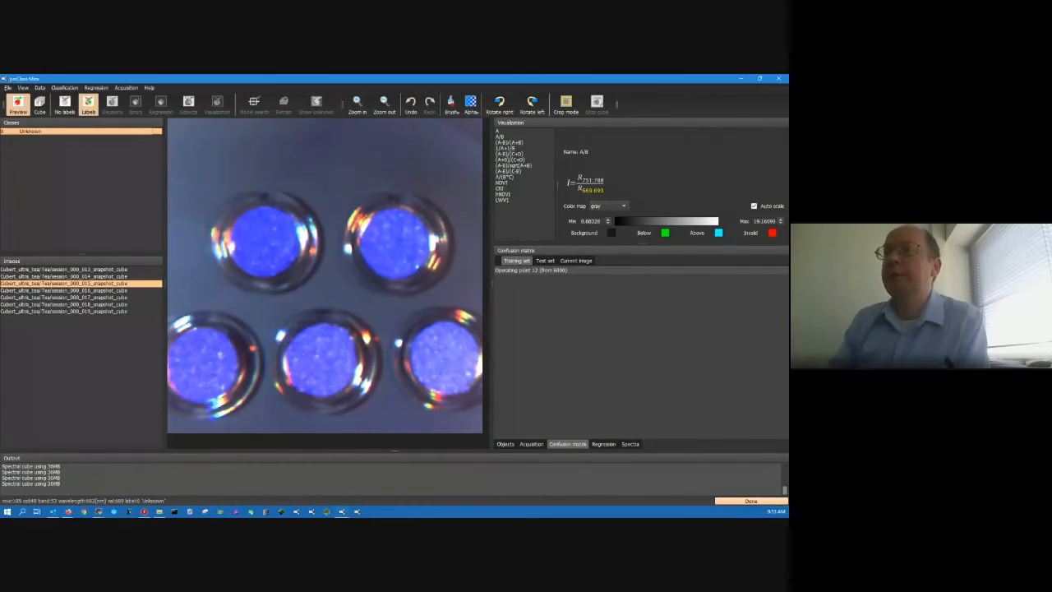
- Label the background around the cups as one class and the tea in the upper left cup as a second new class
left_click_drag(187, 203, 289, 155)
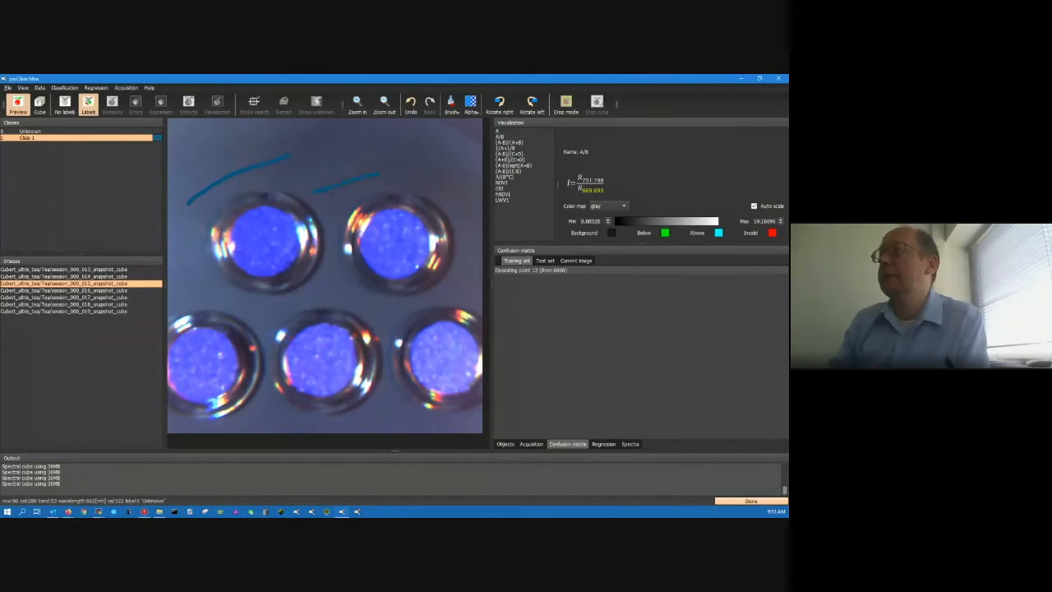
left_click_drag(330, 292, 376, 299)
key("n")
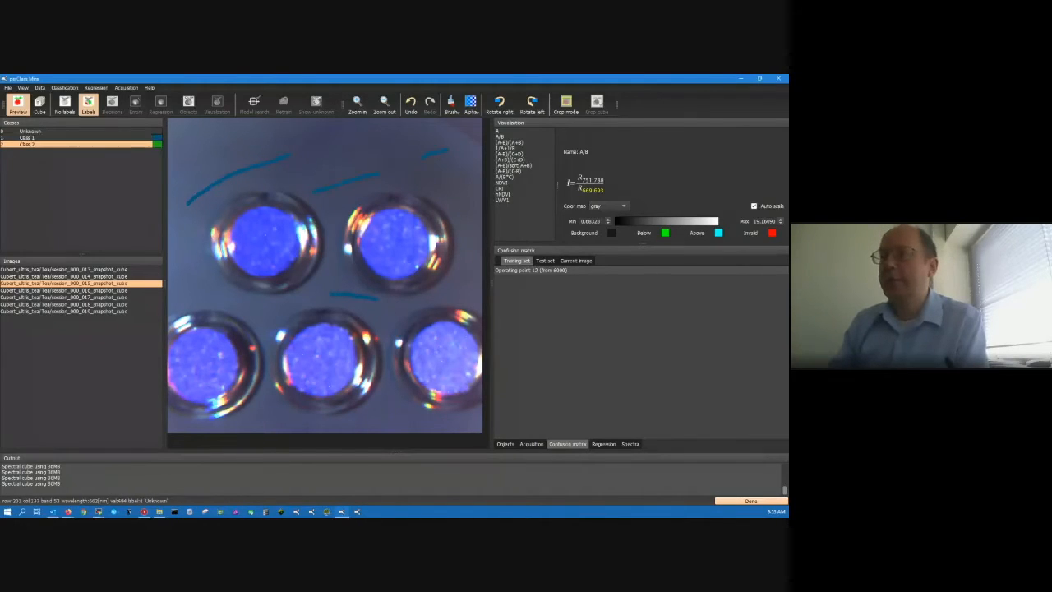
left_click_drag(247, 237, 266, 263)
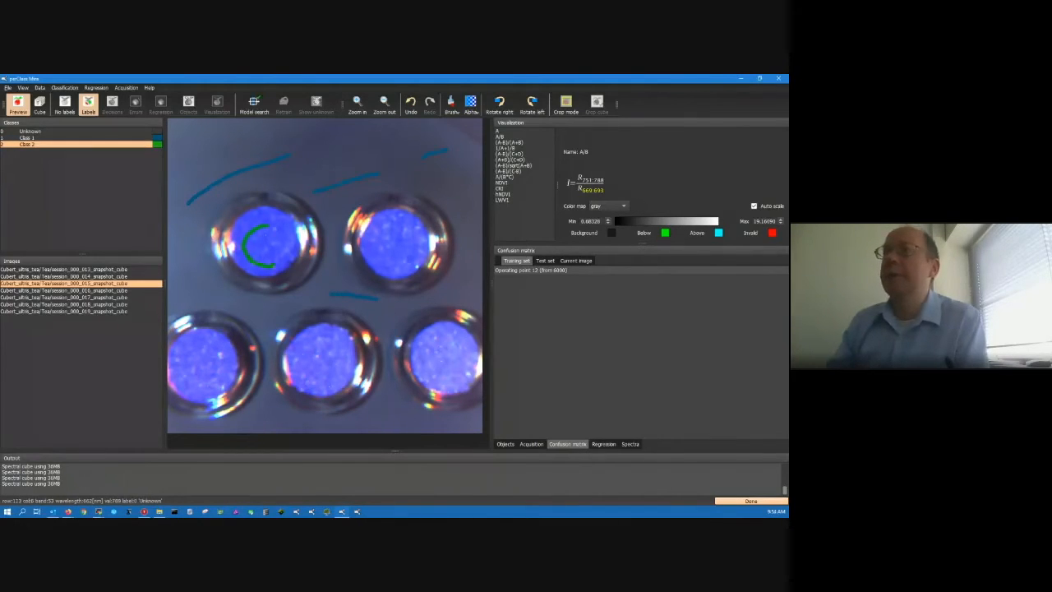
- Rename Class 1 to back and Class 2 to tea
double_click(26, 137)
type("back")
key("Return")
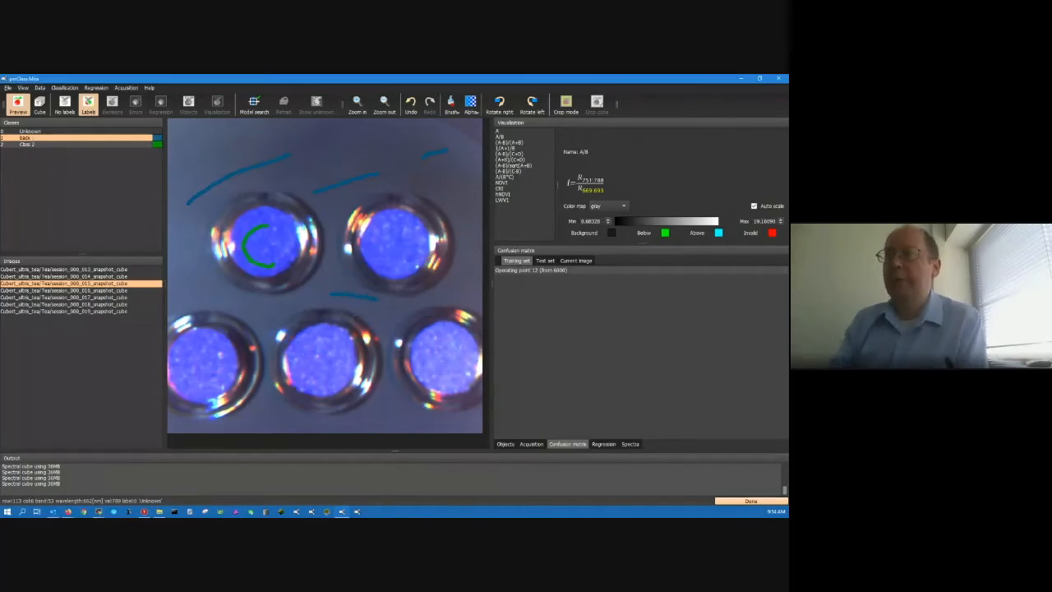
double_click(26, 144)
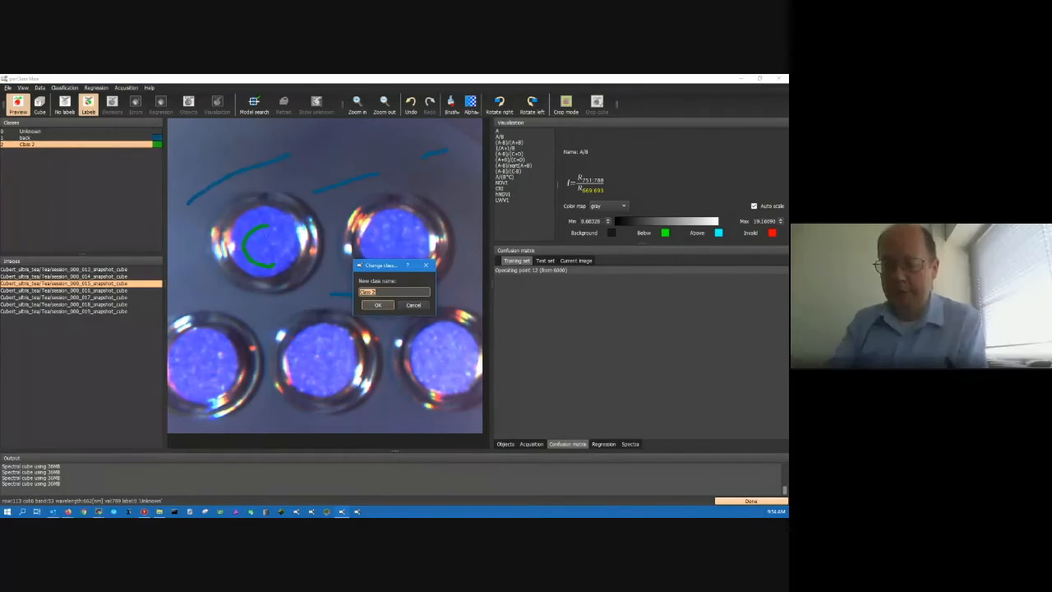
type("tea")
key("Return")
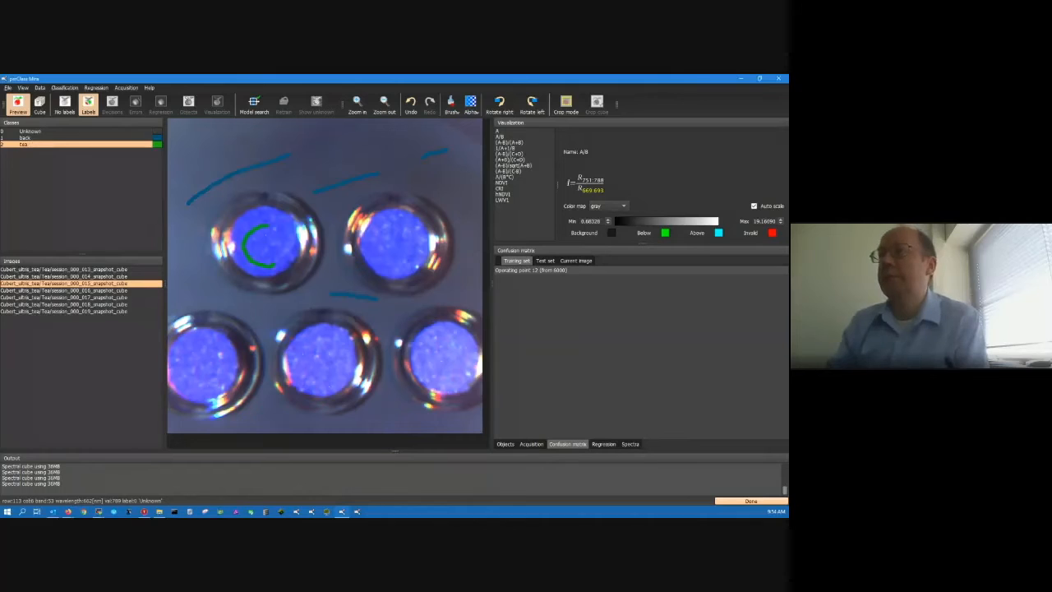
- Label tea in the upper right, lower left and lower middle cups, and train a classifier
left_click_drag(394, 228, 388, 264)
mouse_move(212, 348)
left_mouse_down()
mouse_move(200, 351)
mouse_move(215, 380)
left_mouse_up()
left_click_drag(333, 351, 316, 374)
left_click(253, 105)
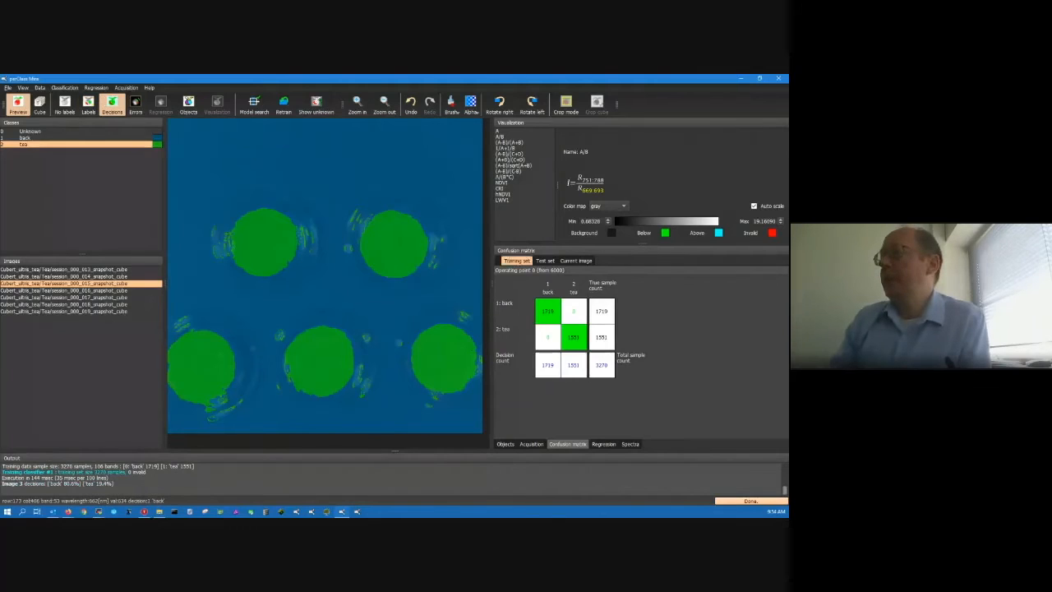
- Display the spectra, label the dark cup rims as a new third class and retrain the classifier
left_click(629, 444)
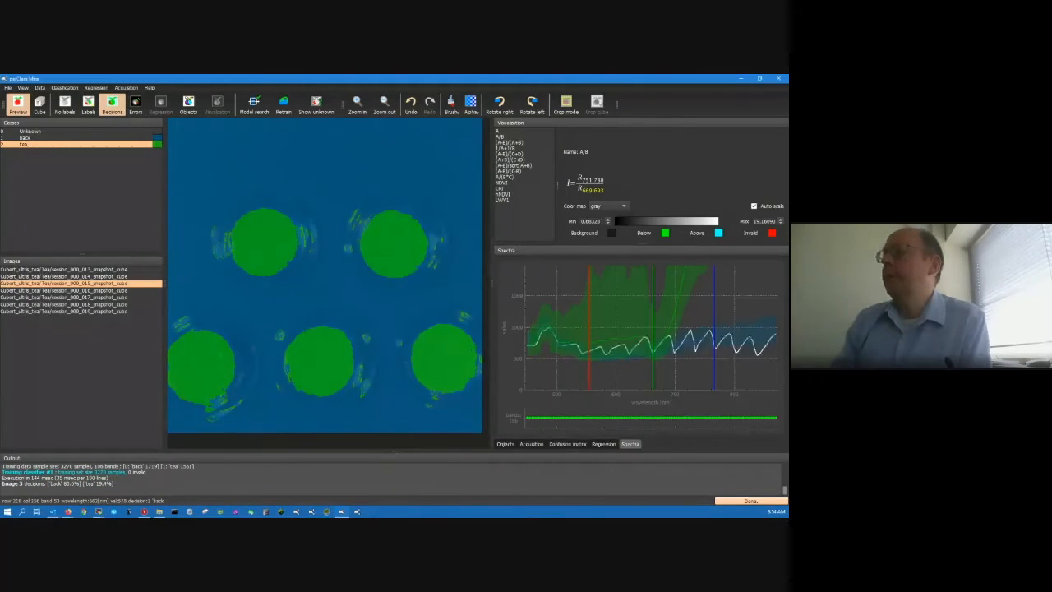
key("Insert")
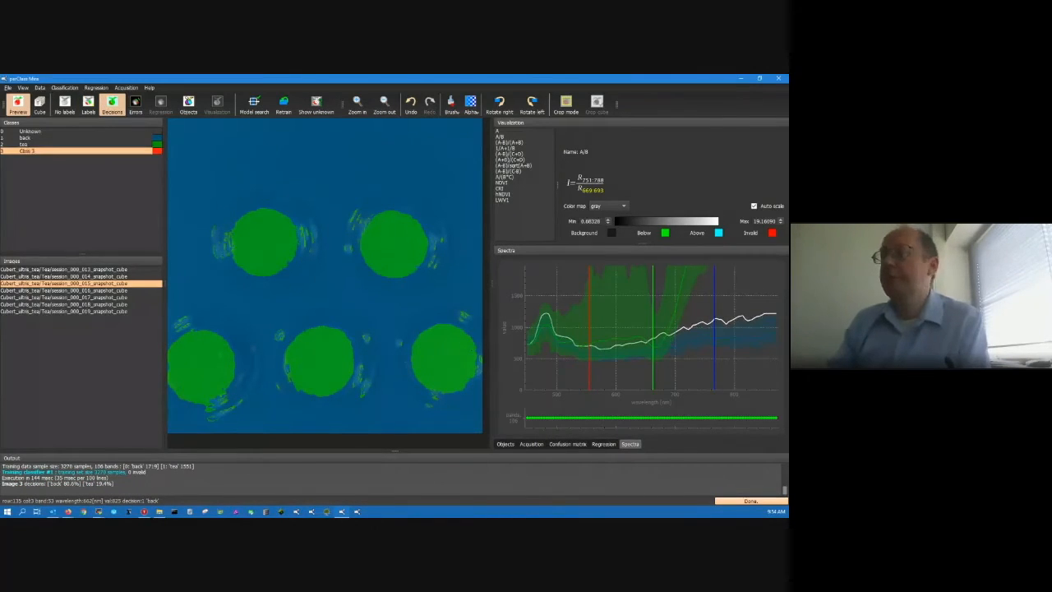
key("l")
mouse_move(229, 270)
left_mouse_down()
mouse_move(265, 284)
mouse_move(309, 248)
left_mouse_up()
left_click_drag(238, 339, 243, 354)
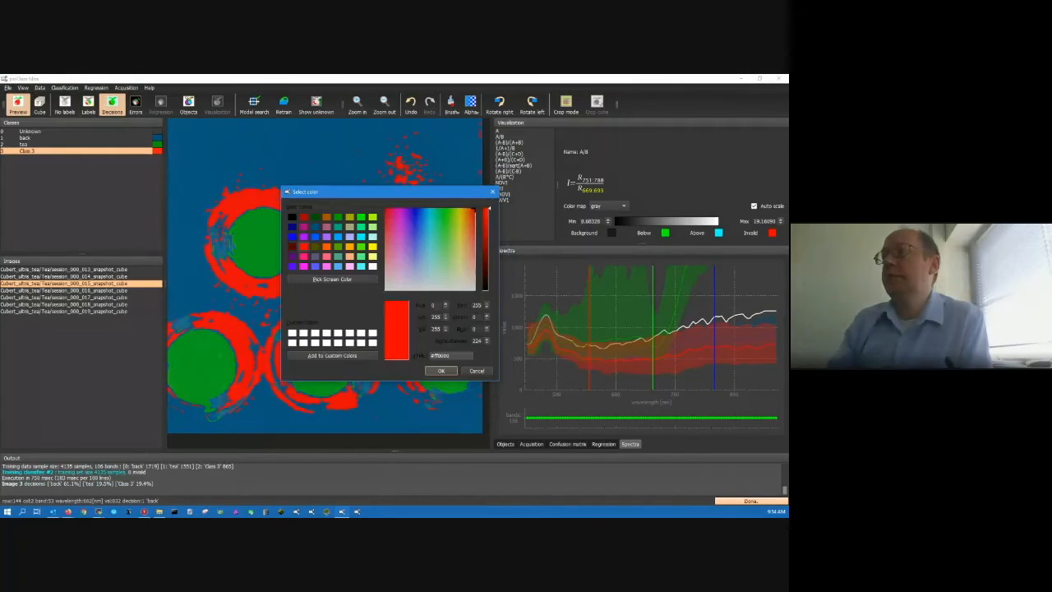
- Change the colour of Class 3 to dark blue and set the tea class as foreground
left_click(292, 226)
key("Return")
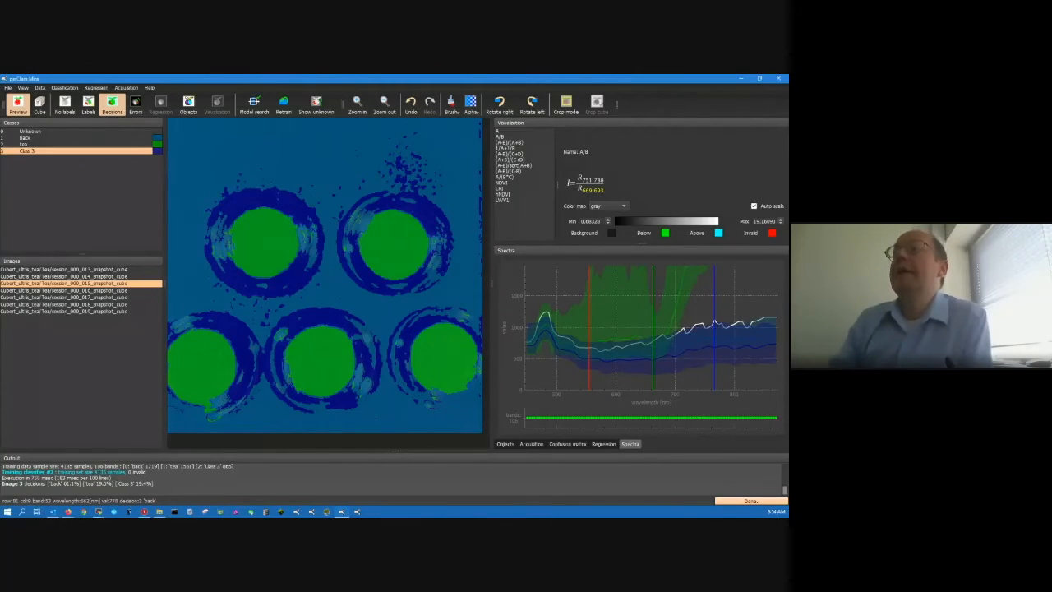
left_click(25, 144)
right_click(112, 145)
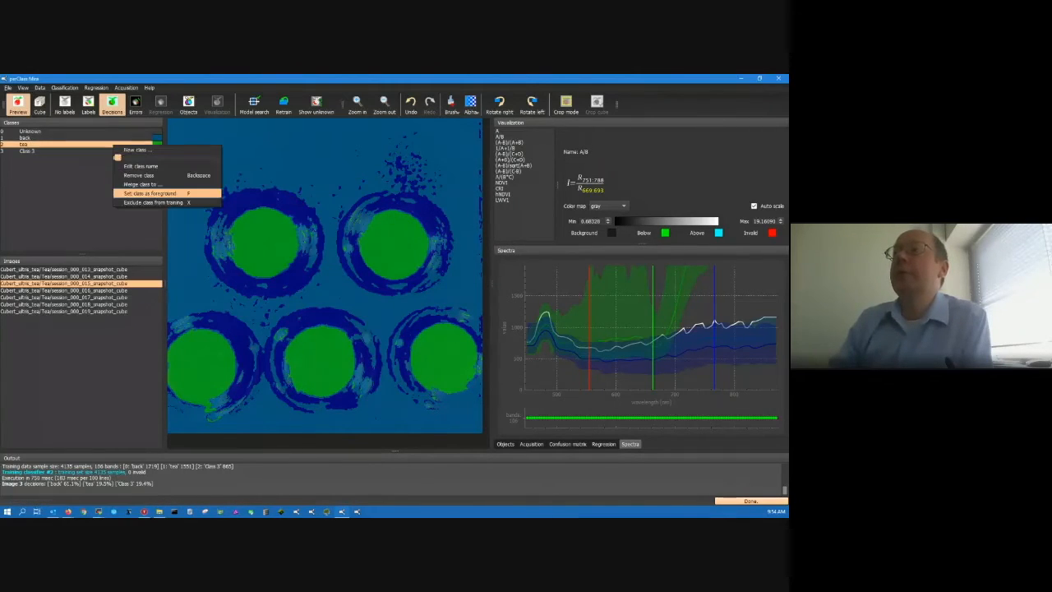
left_click(148, 192)
- Examine the segmented tea objects and compare them with the labels and the decisions
left_click(188, 104)
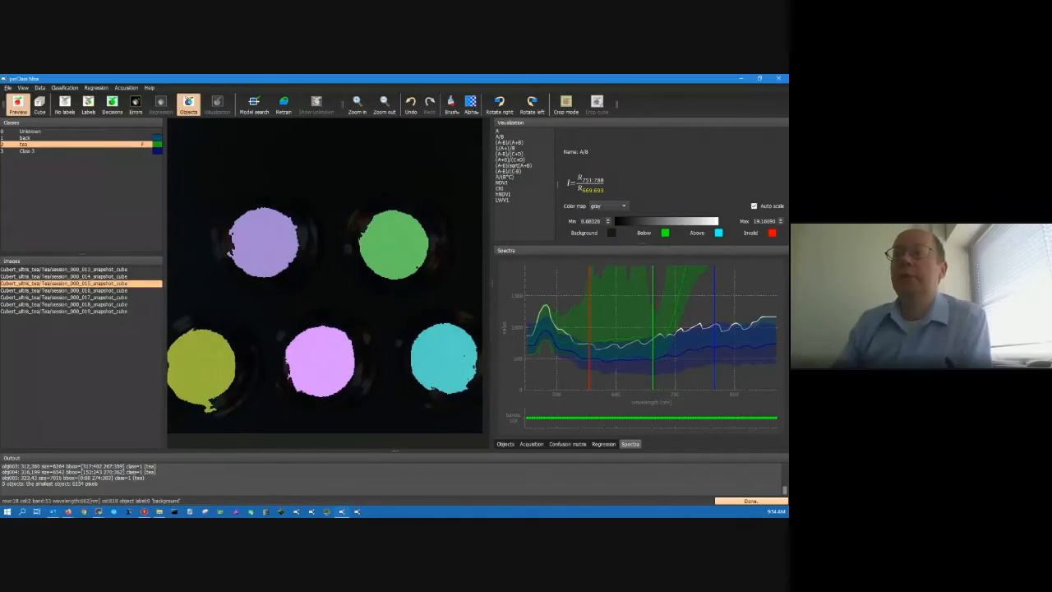
left_click(88, 104)
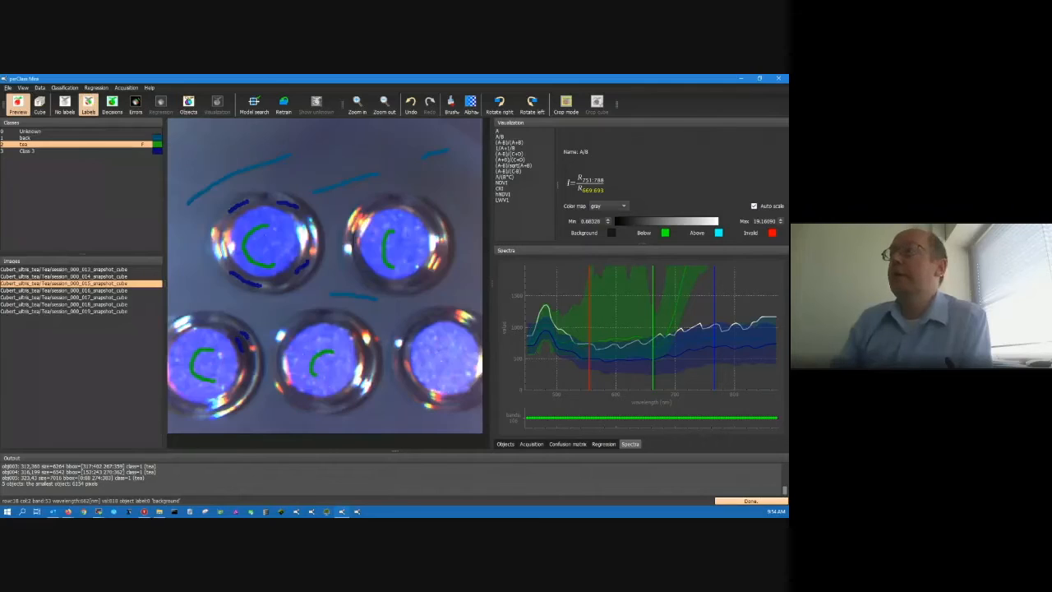
left_click(112, 103)
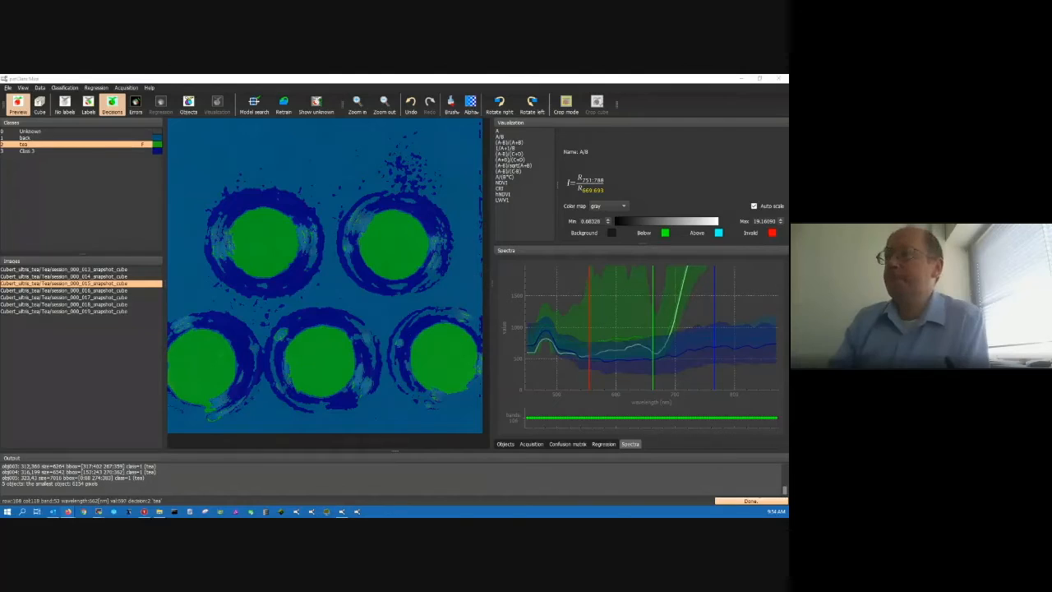
- Add point annotations with value 0 on the upper left cup and 33 on the upper right cup
right_click(261, 251)
left_click(304, 254)
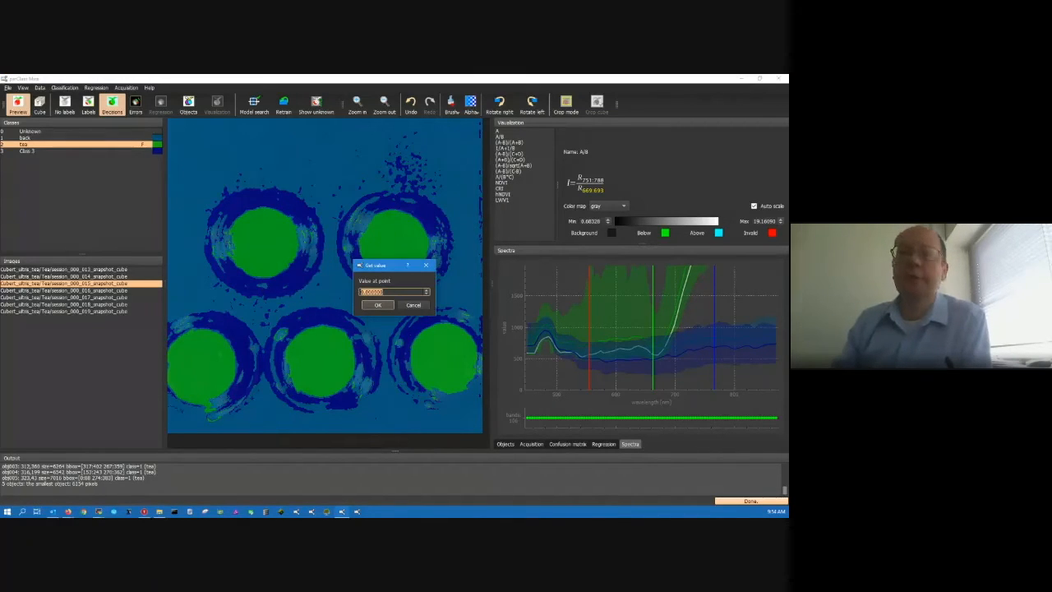
type("0")
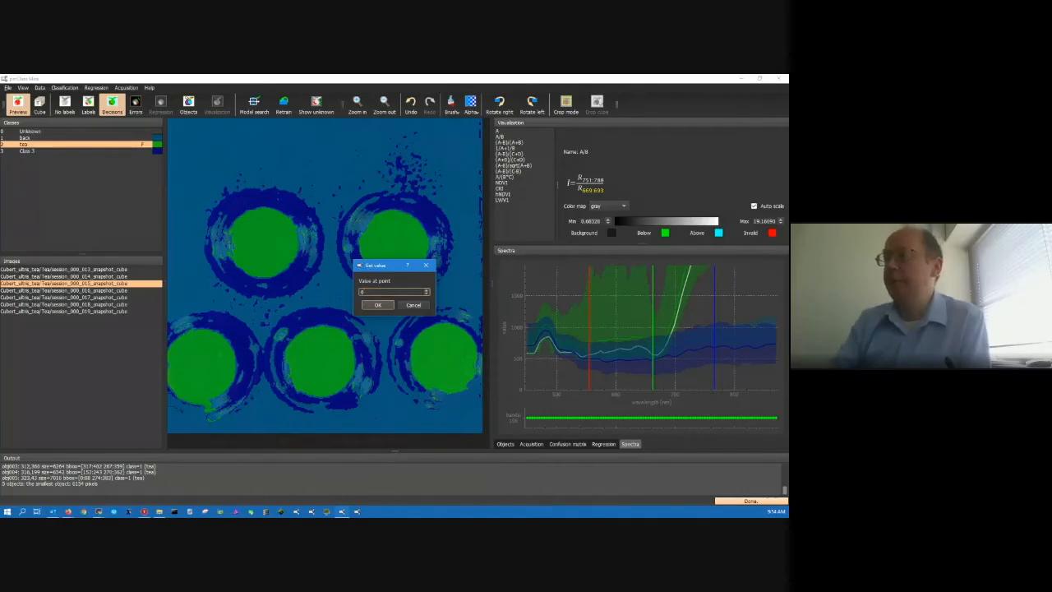
key("Return")
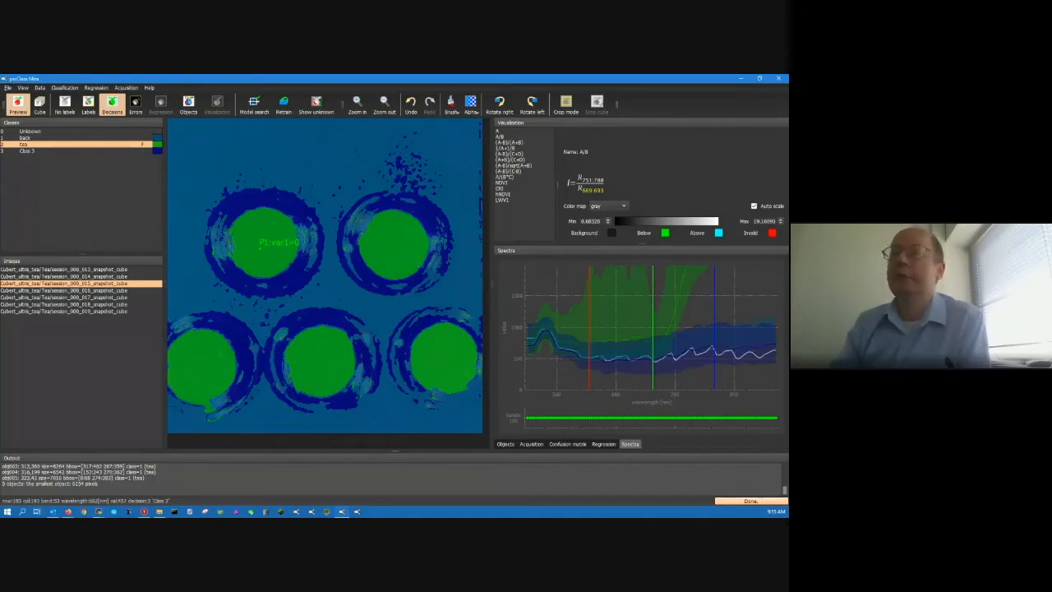
right_click(388, 249)
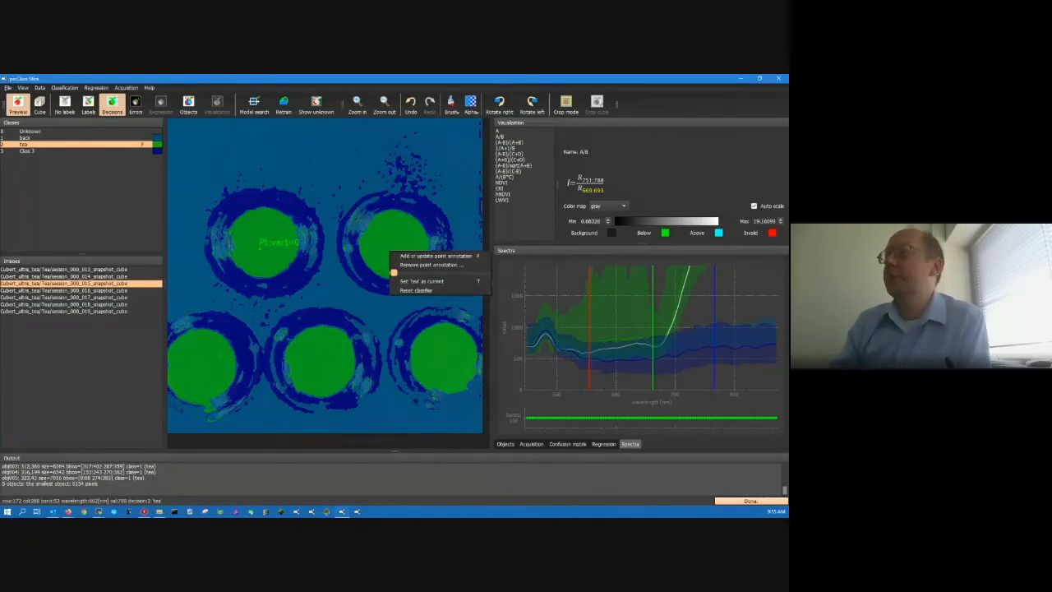
left_click(415, 254)
type("33")
key("Return")
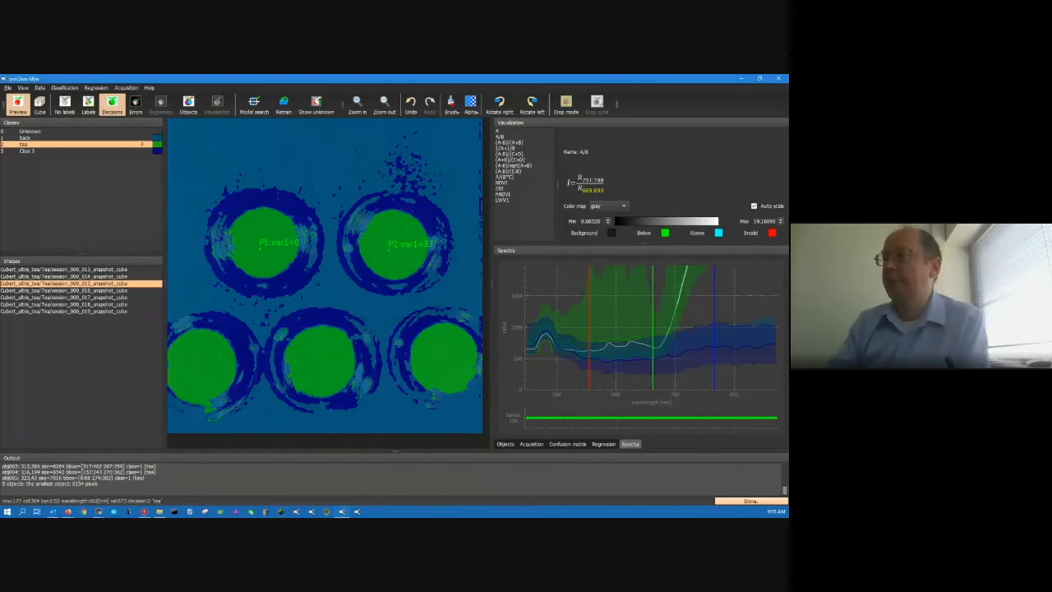
- Add point annotations on the lower cups from left to right with values 50, 66 and 100
right_click(203, 367)
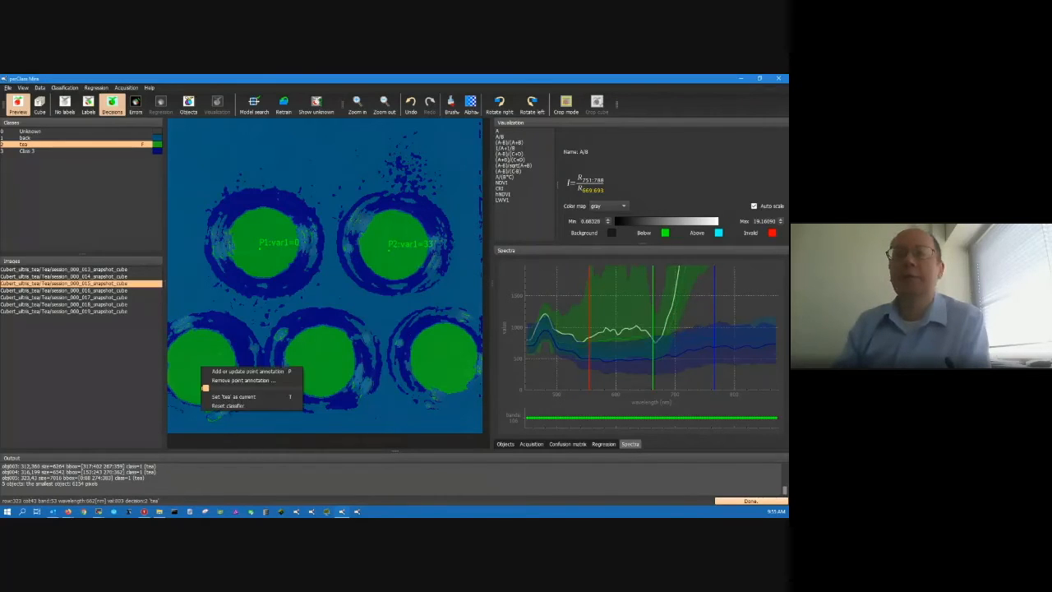
left_click(247, 371)
type("50")
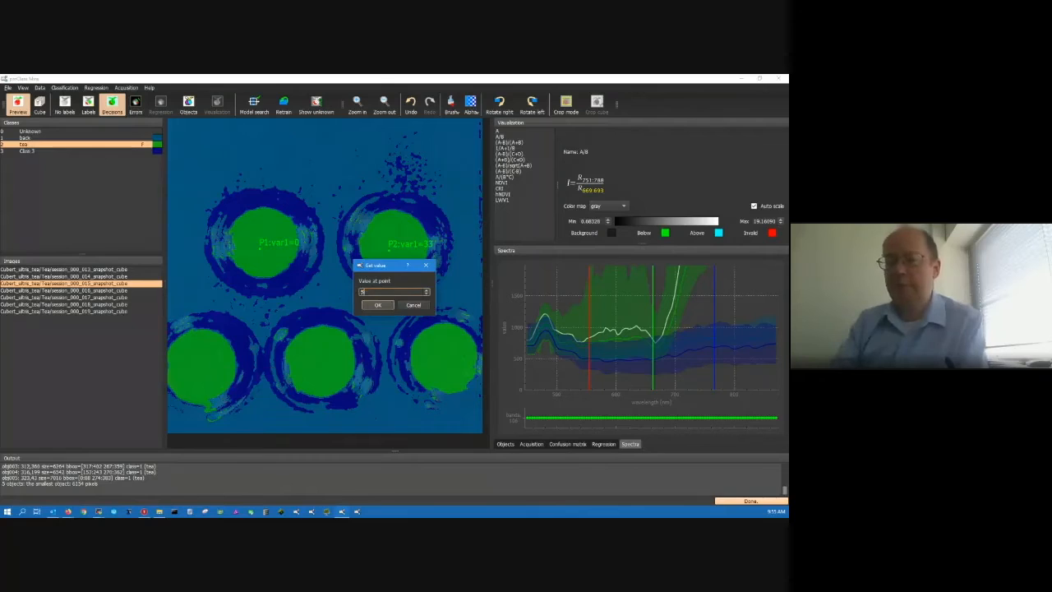
key("Return")
right_click(325, 362)
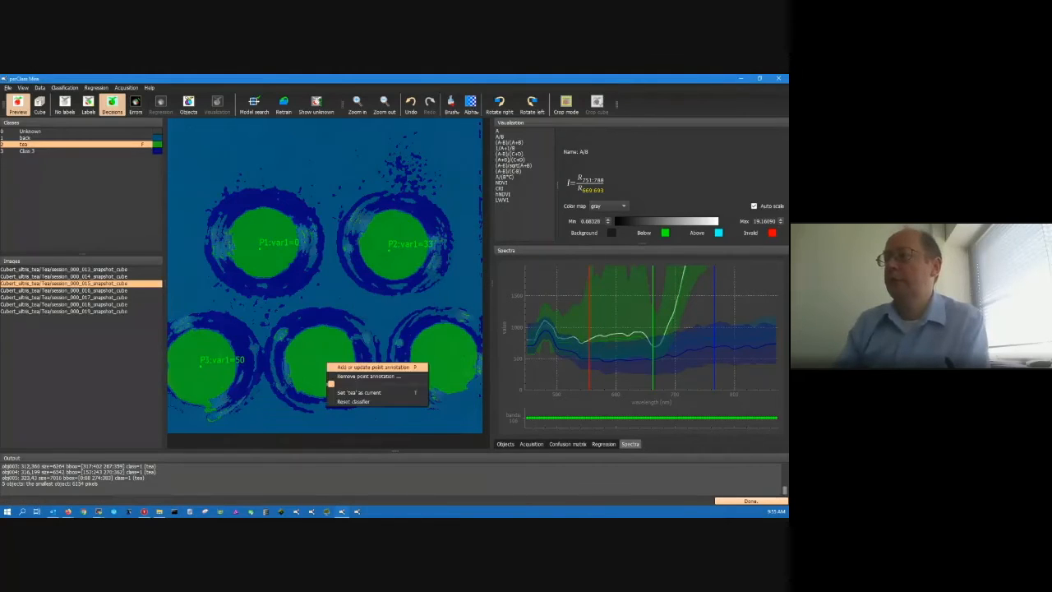
left_click(345, 368)
type("66")
key("Return")
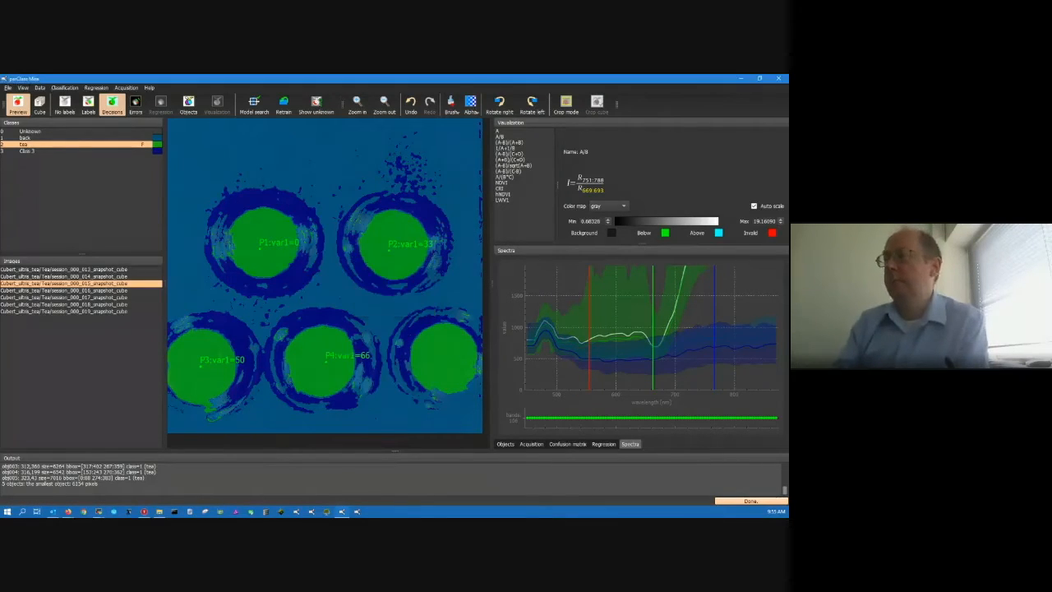
right_click(443, 357)
left_click(485, 360)
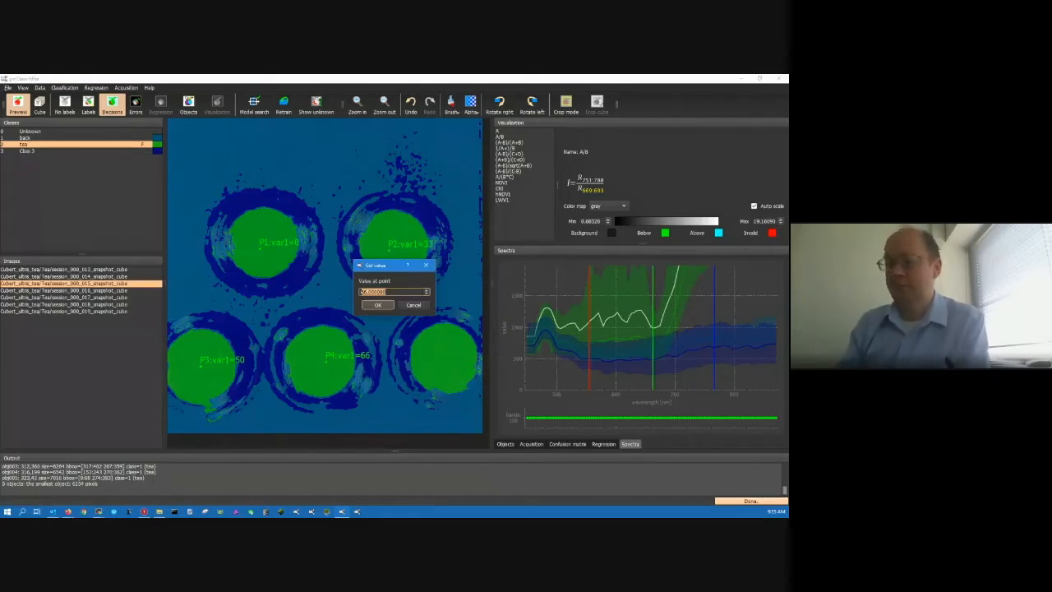
type("10")
key("Return")
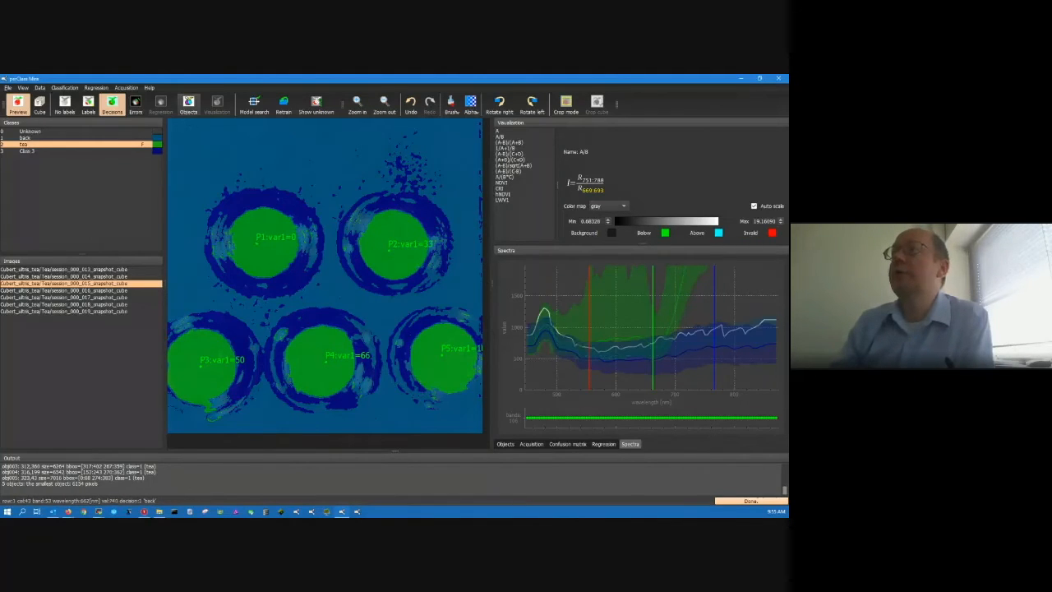
- Show the segmented objects and open the regression view, docking the visualization view together with it to enlarge the plot
left_click(188, 105)
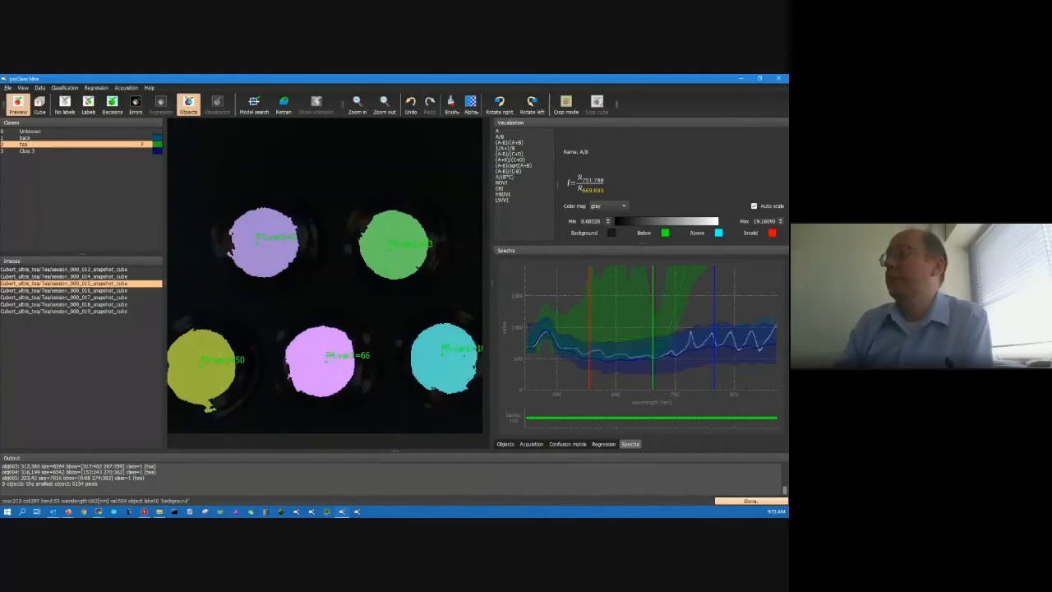
left_click(603, 444)
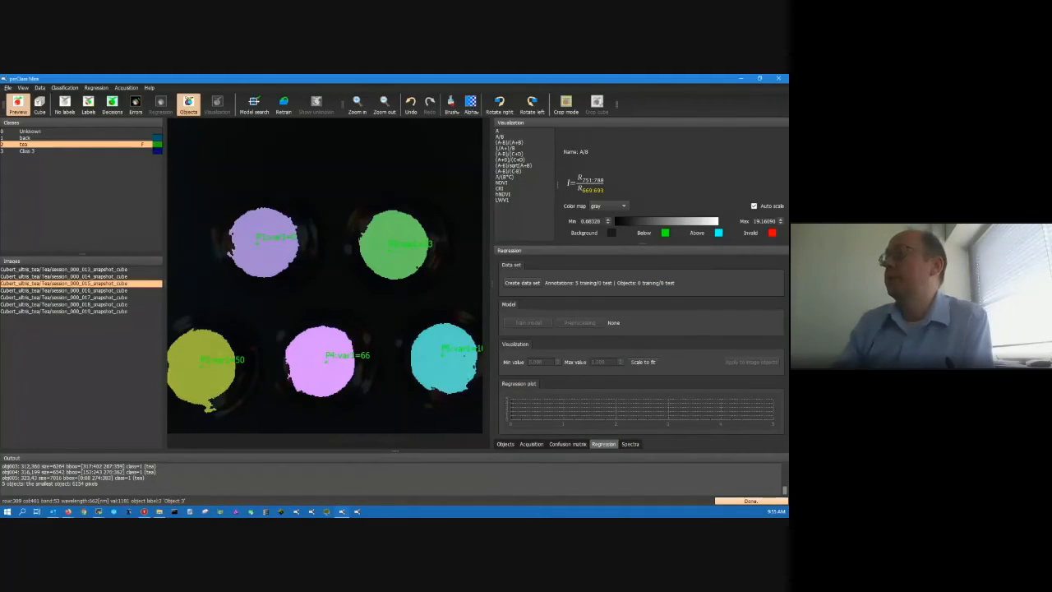
left_click_drag(510, 123, 534, 232)
left_click(636, 444)
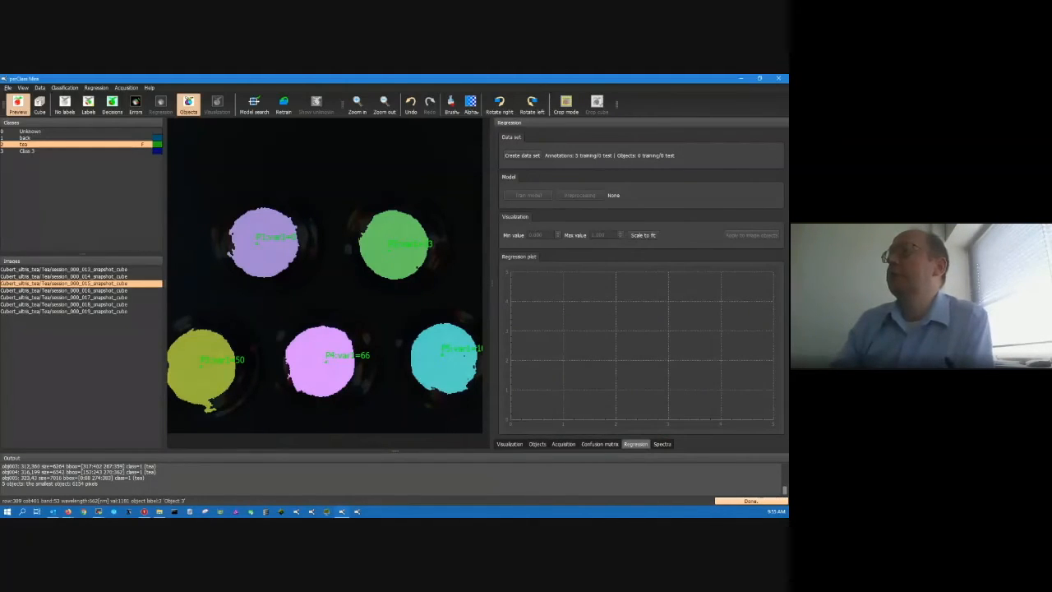
- Train a regression model on a data set created from the annotated tea objects, and set the visualization maximum to 110
left_click(112, 105)
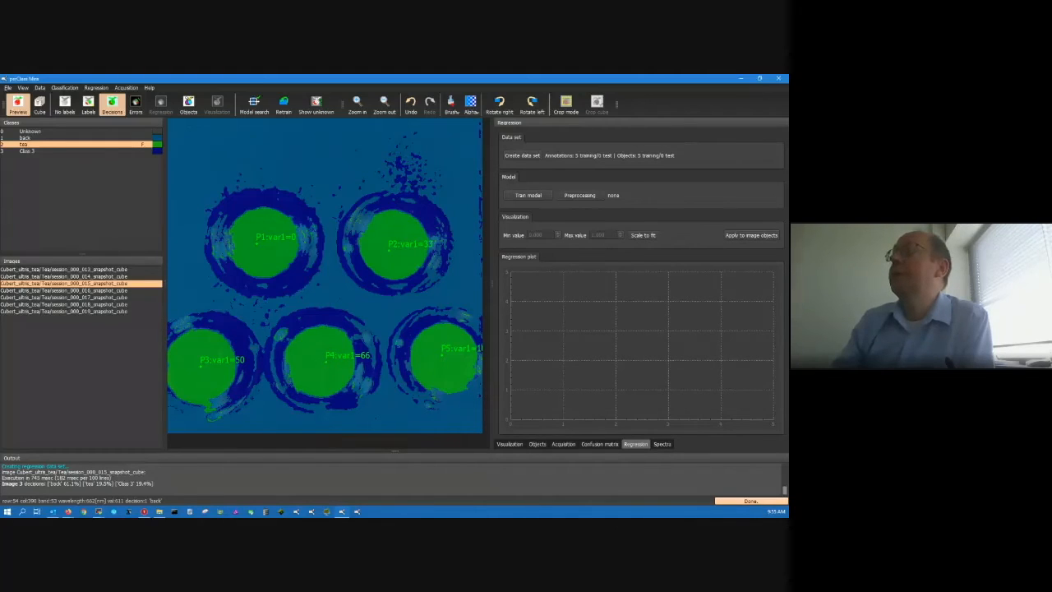
double_click(598, 235)
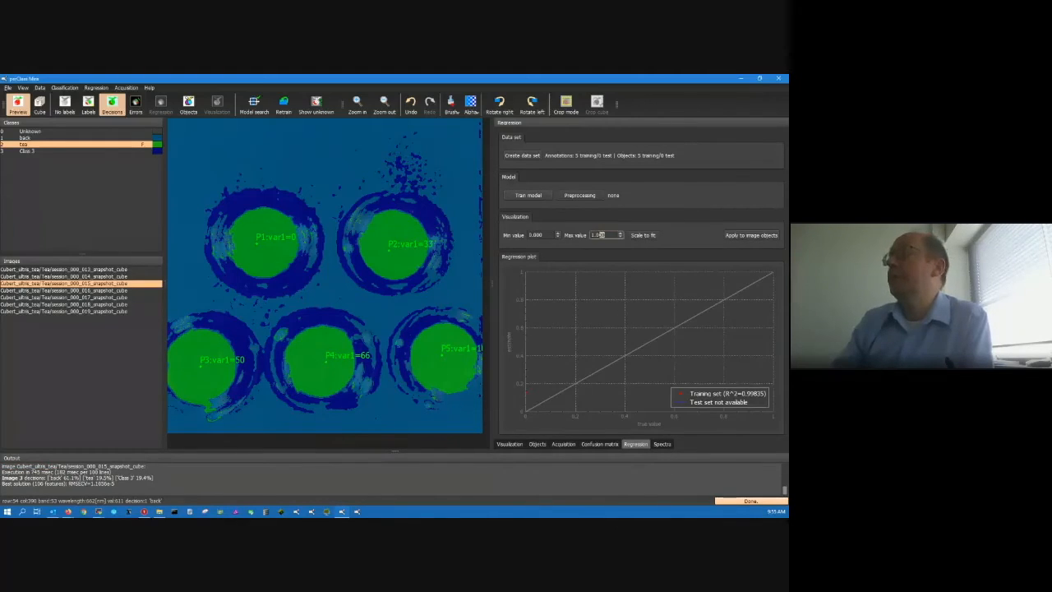
type("110")
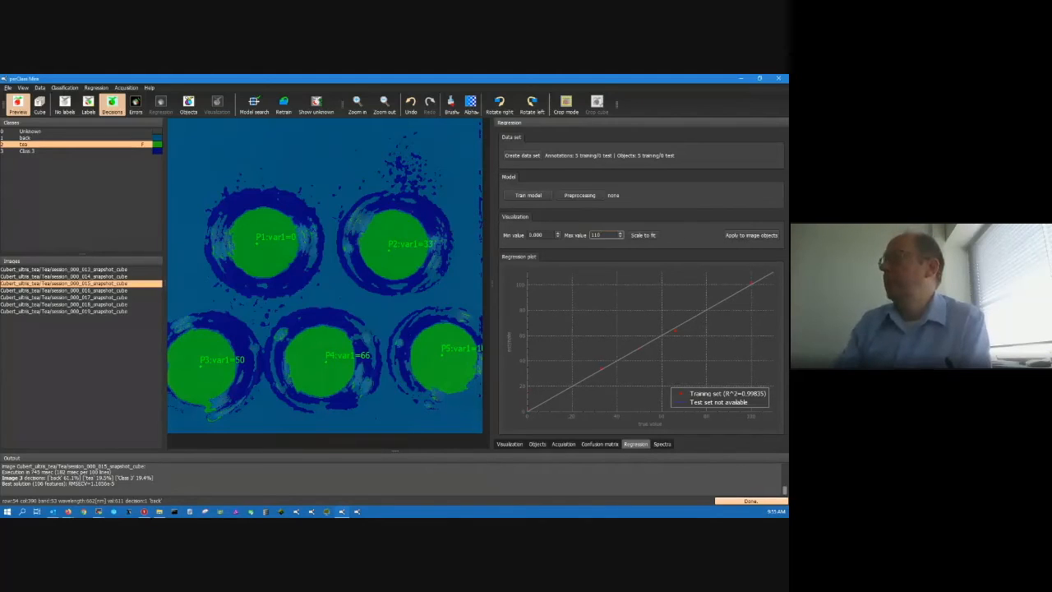
- Set the regression visualization range to a minimum of -7 and a maximum of 112
key("shift+Tab")
type("-7")
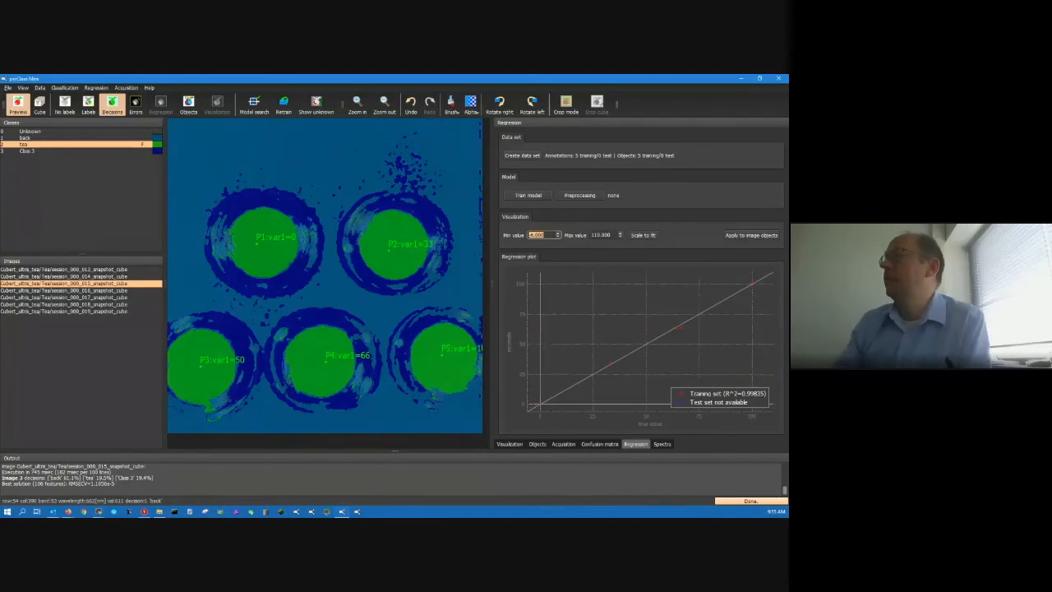
key("Tab")
key("Up")
key("Up")
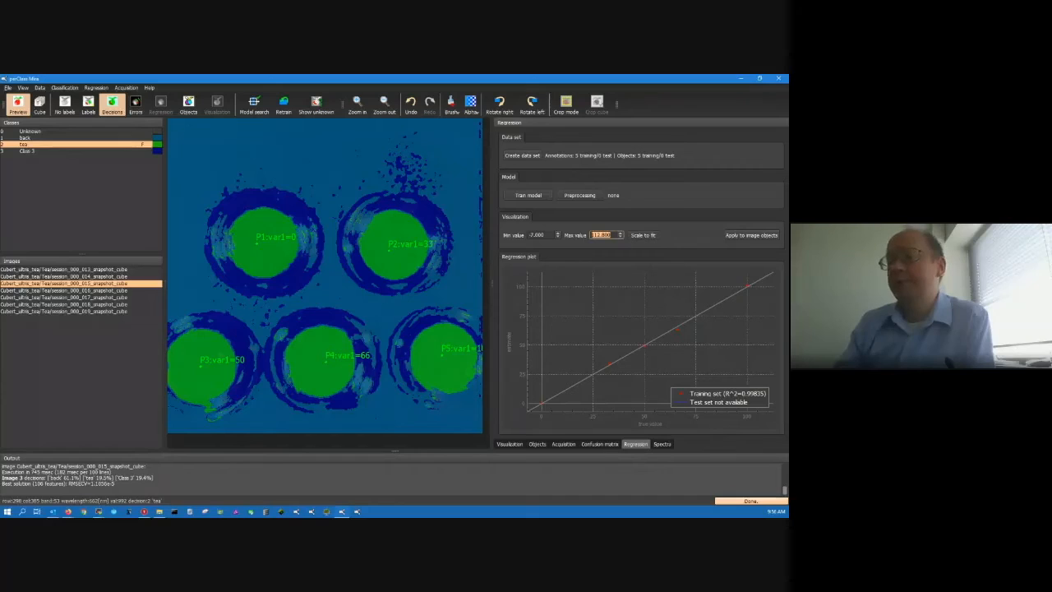
- Open image session_000_016 and add point annotations with value 0 on the upper left cup and 33 on the upper right cup
left_click(64, 290)
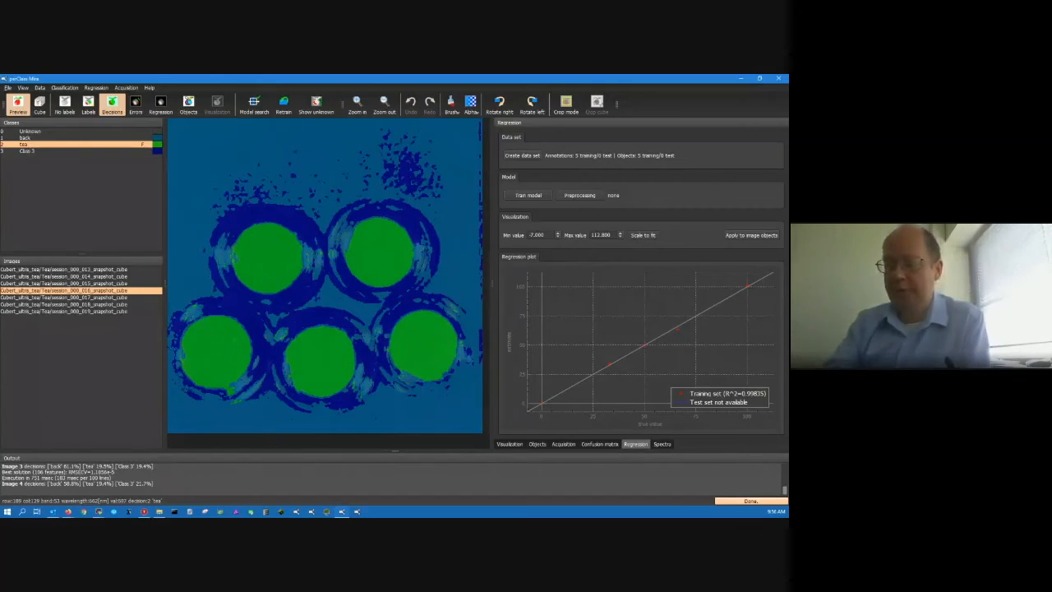
left_click(266, 264)
key("Return")
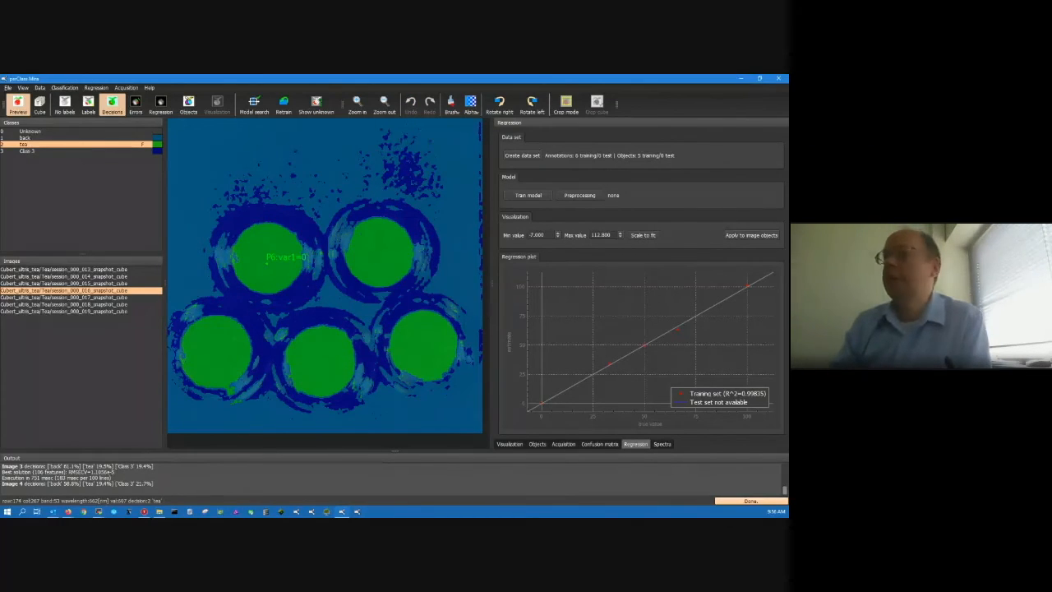
left_click(375, 250)
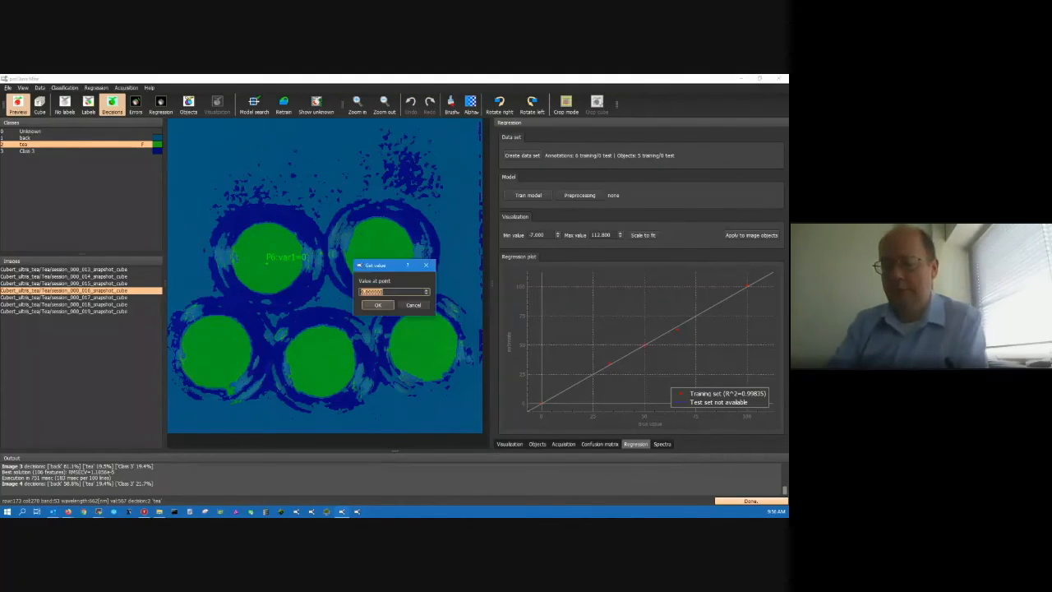
key("Return")
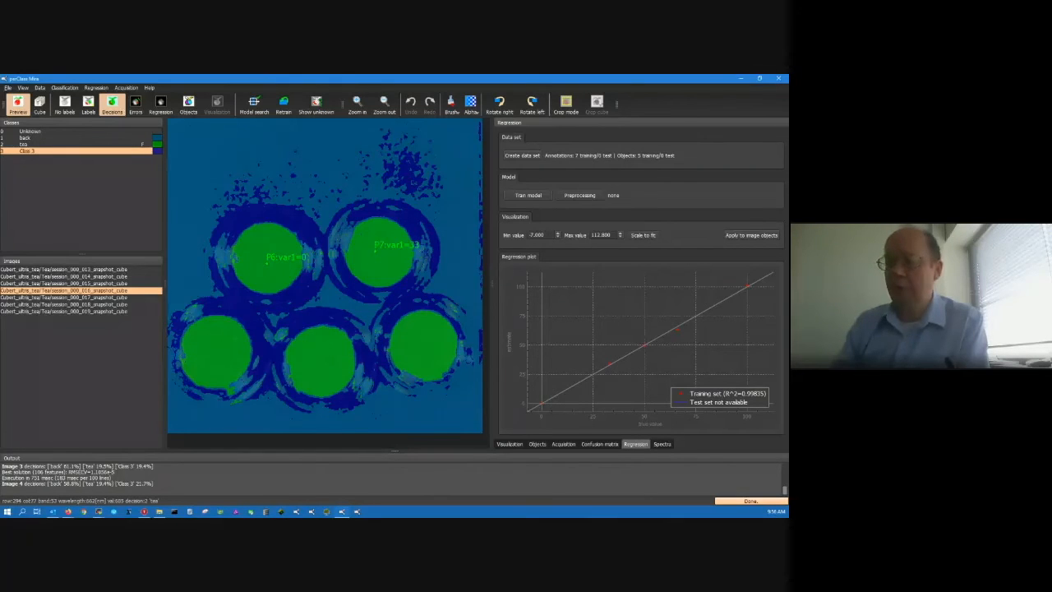
- Annotate the lower cups of image session_000_016 from left to right with values 50, 66 and 100
left_click(227, 345)
type("50")
key("Return")
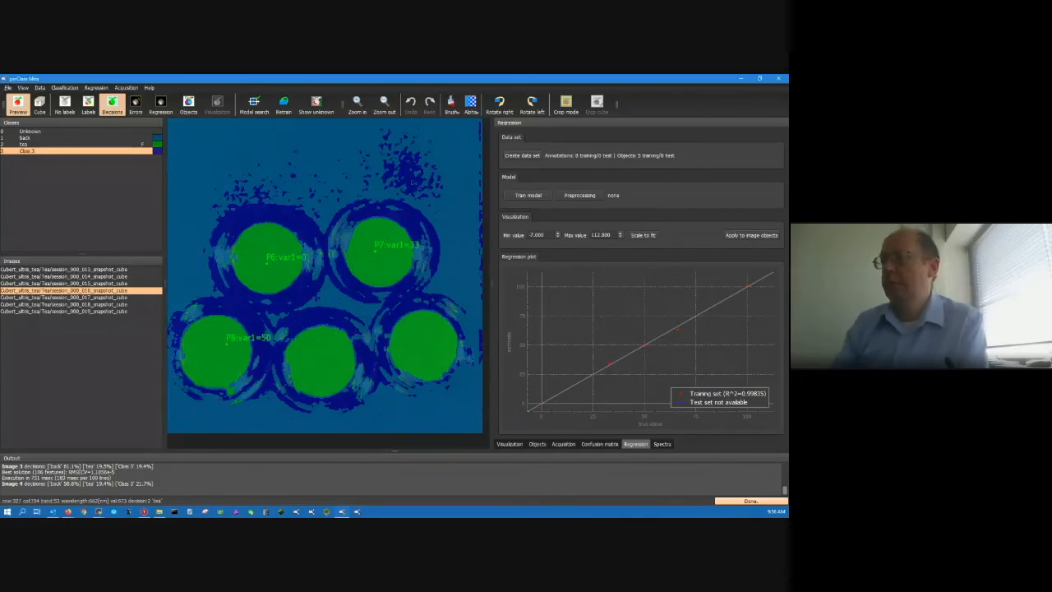
left_click(318, 358)
type("66")
key("Return")
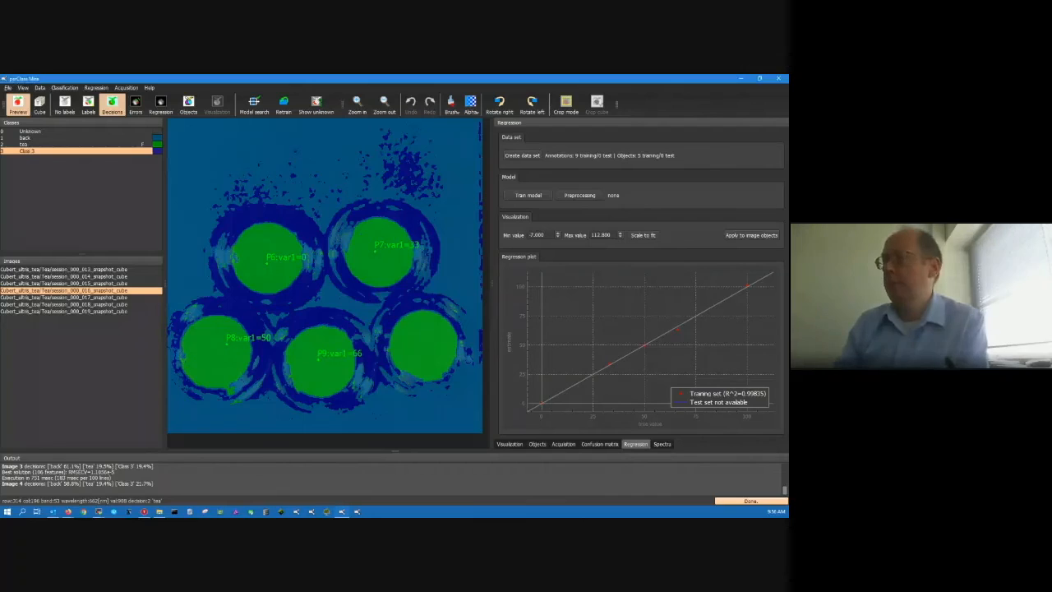
left_click(423, 344)
type("100")
key("Return")
- Mark image session_000_016 as a test image and recreate the regression data set
right_click(65, 290)
left_click(98, 306)
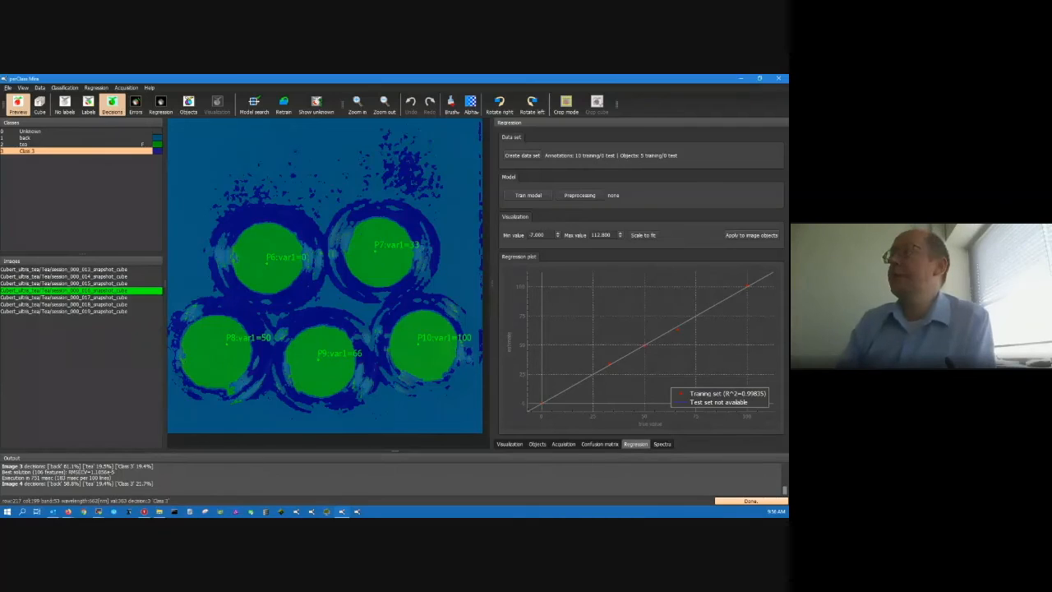
left_click(521, 154)
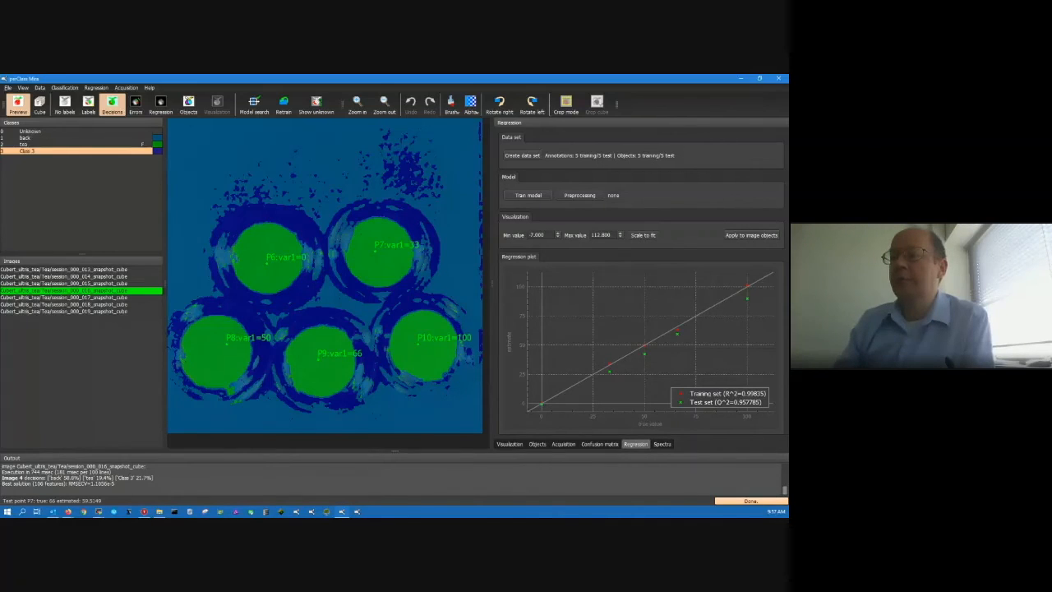
double_click(79, 483)
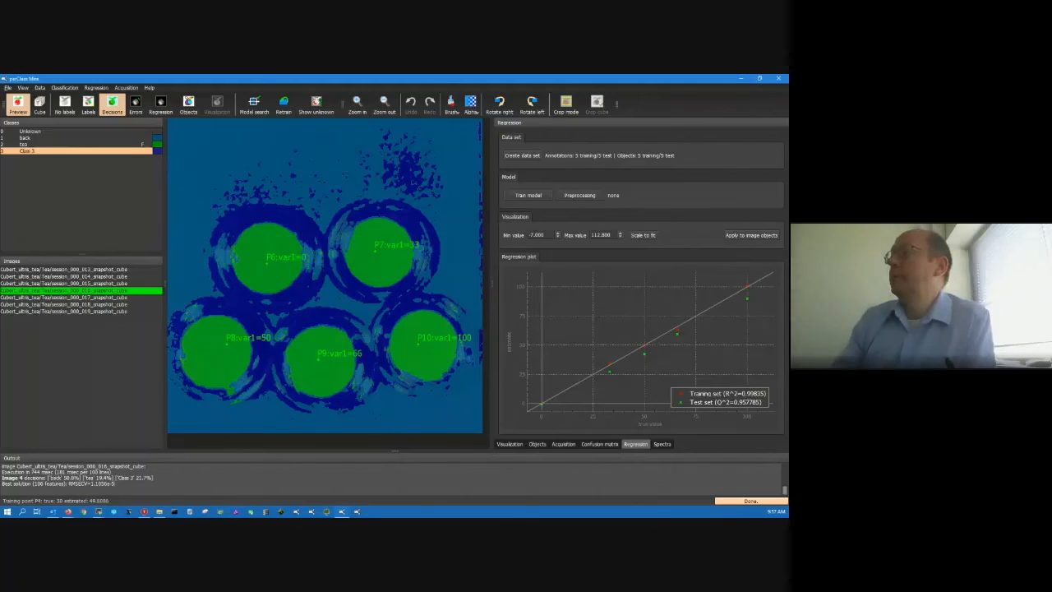
- Apply the regression model to the tea objects in images session_000_016 and session_000_017
left_click(751, 235)
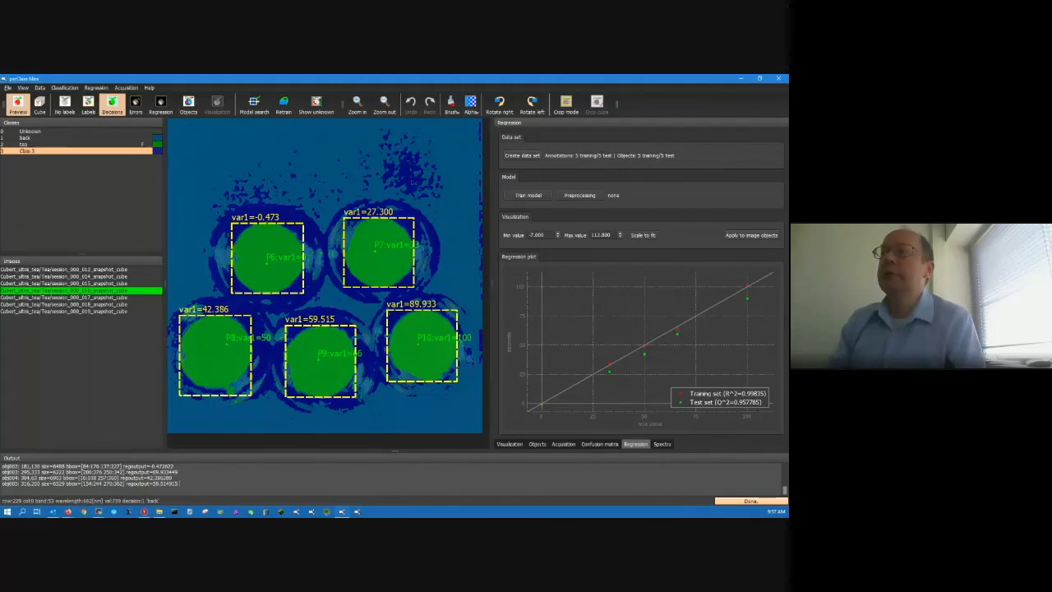
left_click(82, 297)
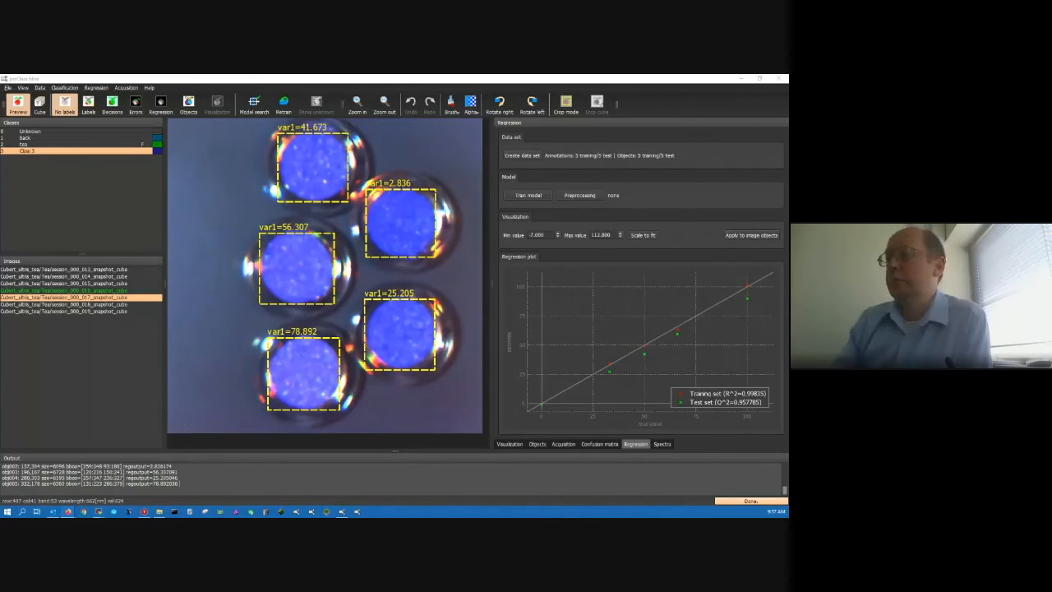
- Dock the output log below the regression view, enlarge it and its text, and examine the per-object regression outputs
left_click_drag(83, 457, 534, 449)
left_click_drag(641, 443, 641, 332)
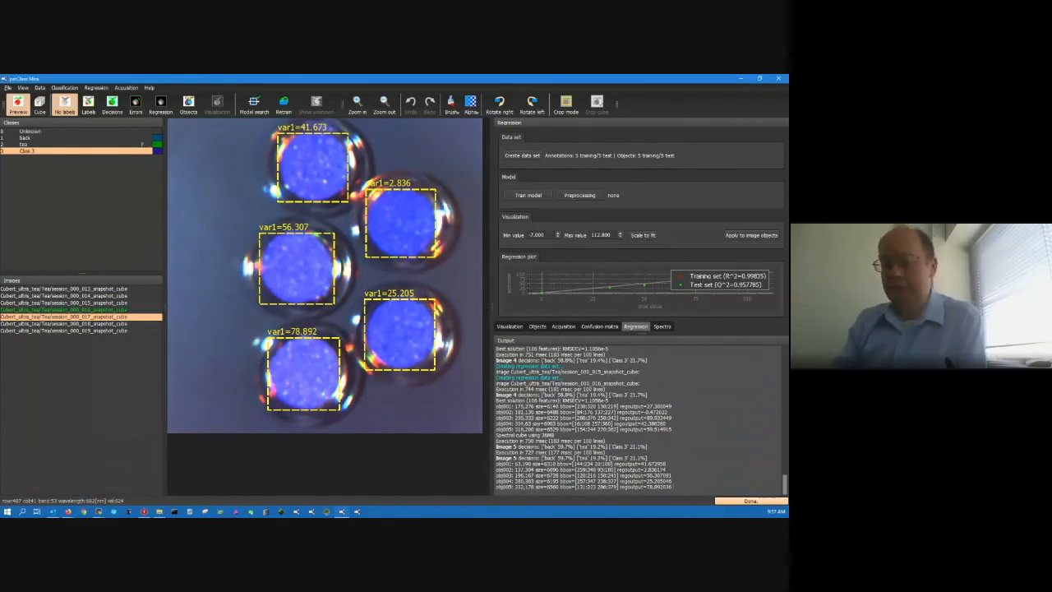
scroll(624, 419, "up", 2)
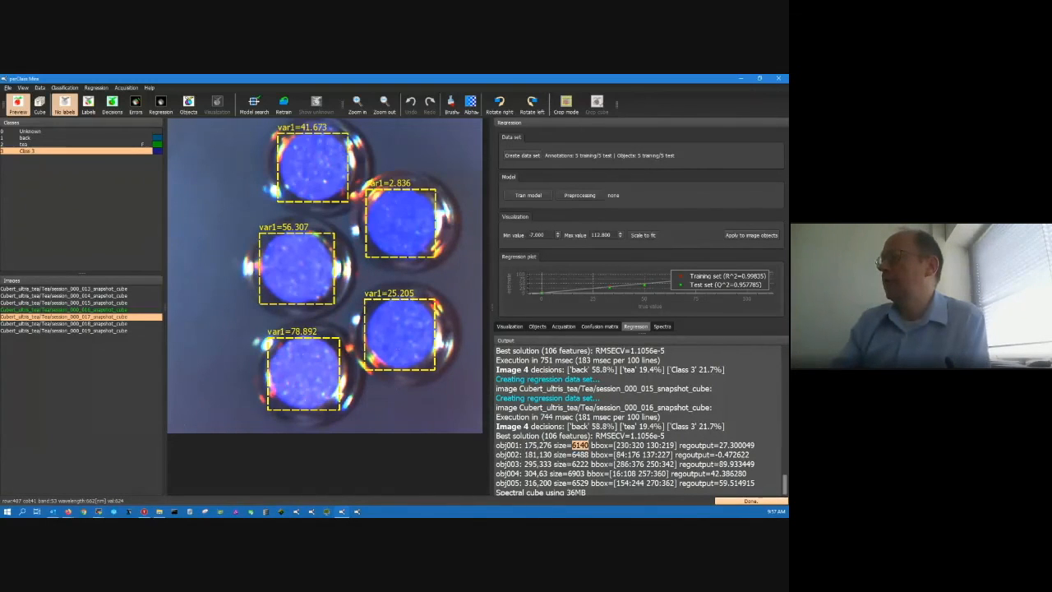
double_click(742, 444)
left_click(742, 445)
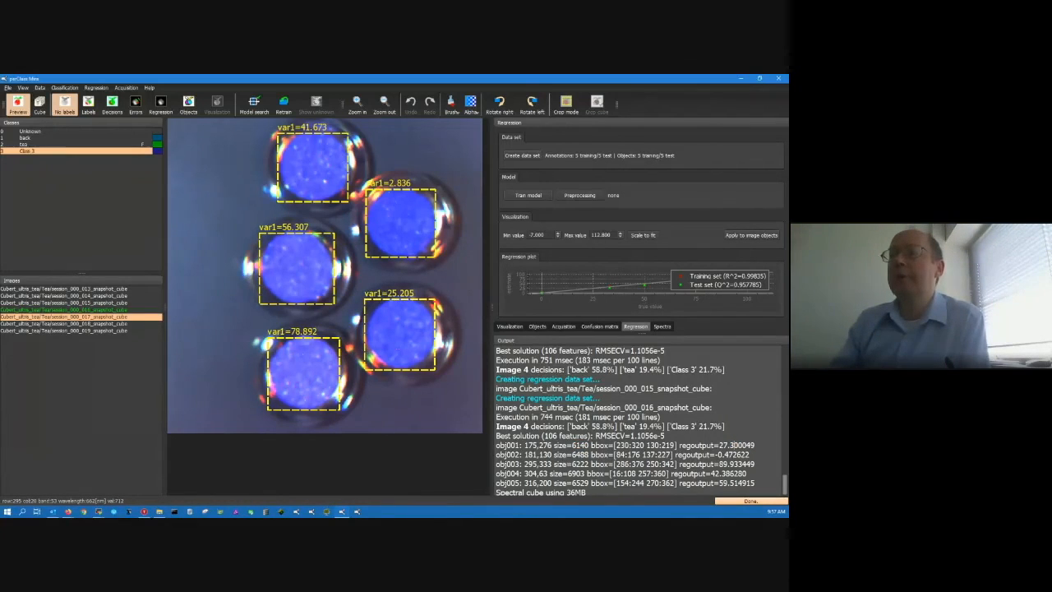
- Show image session_000_018 with its object estimates as a regression map, and set the visualization maximum to 113.96
left_click(64, 323)
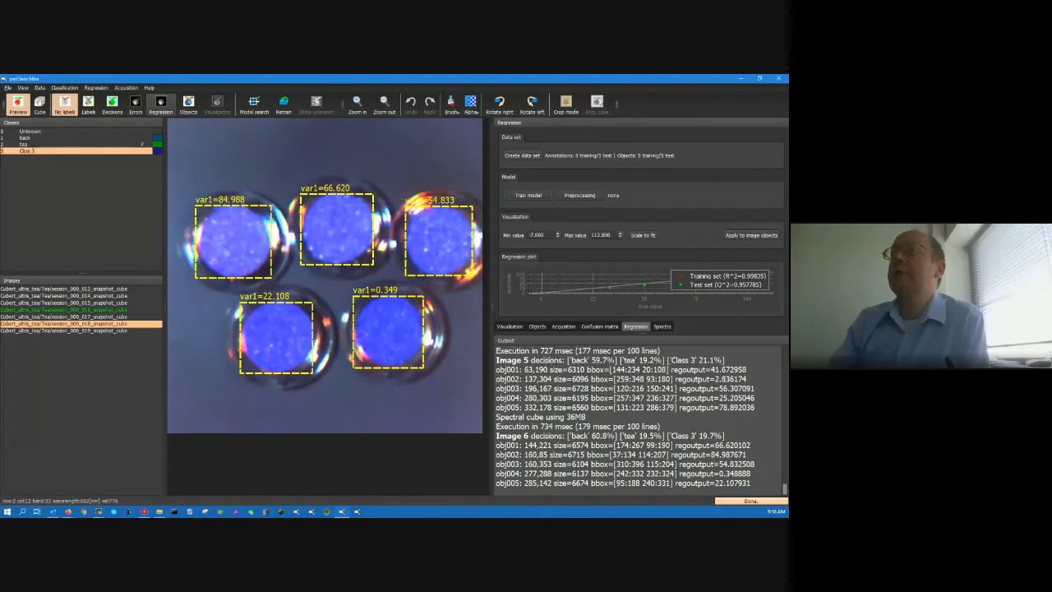
left_click(160, 105)
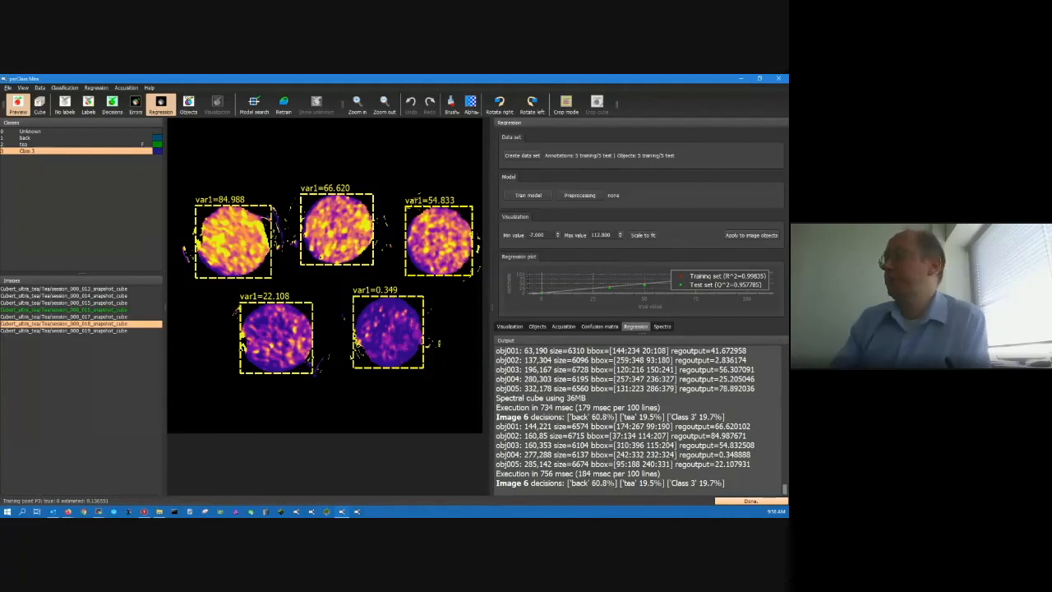
double_click(605, 235)
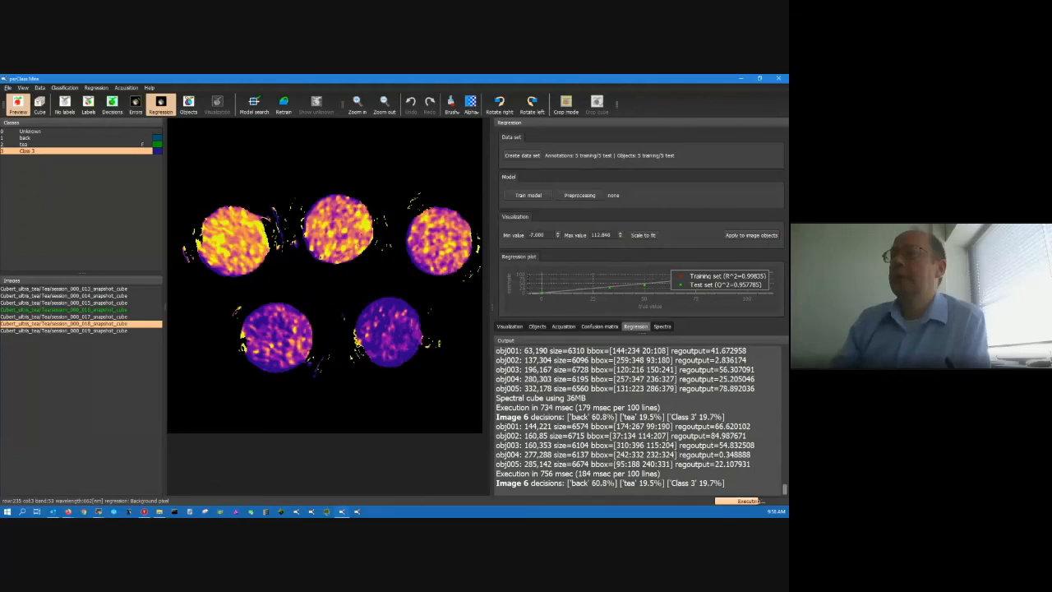
- Compare the regression maps of images session_000_017 and session_000_018, and apply the model to the objects in session_000_019
left_click(64, 316)
double_click(602, 235)
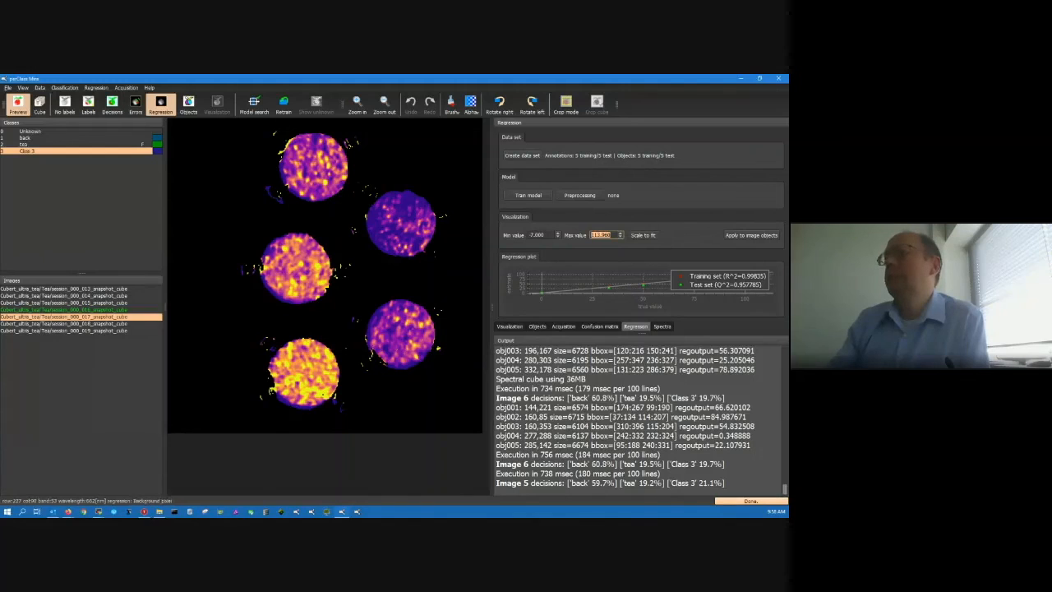
key("Return")
left_click(81, 323)
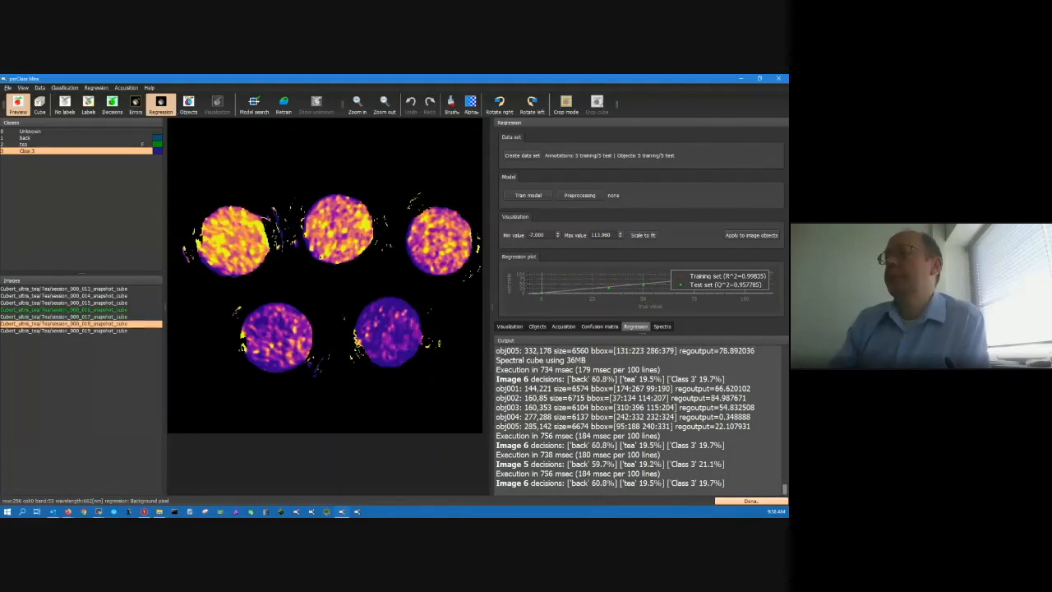
left_click(81, 330)
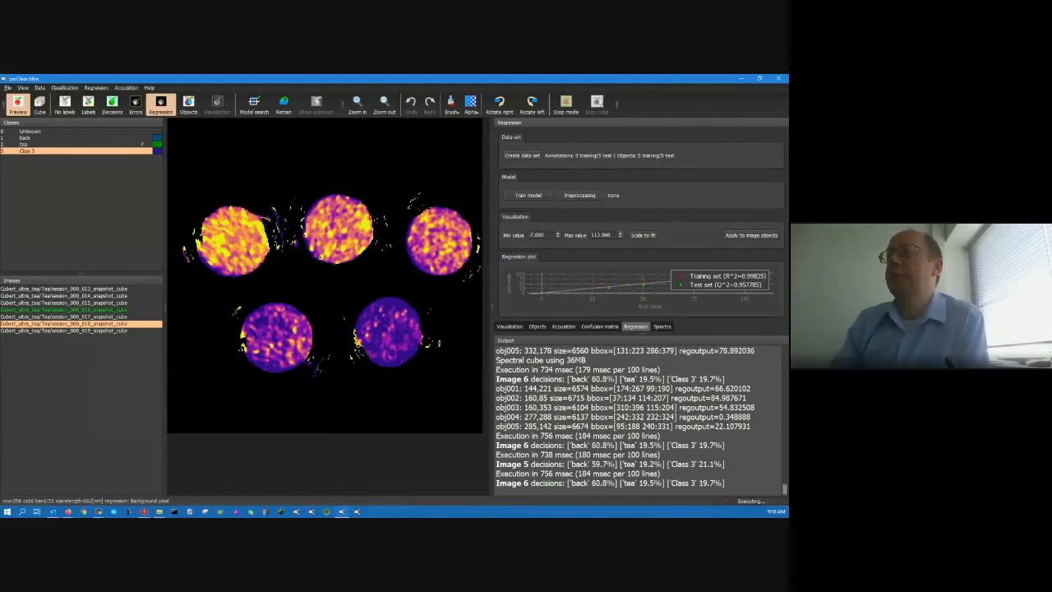
left_click(751, 235)
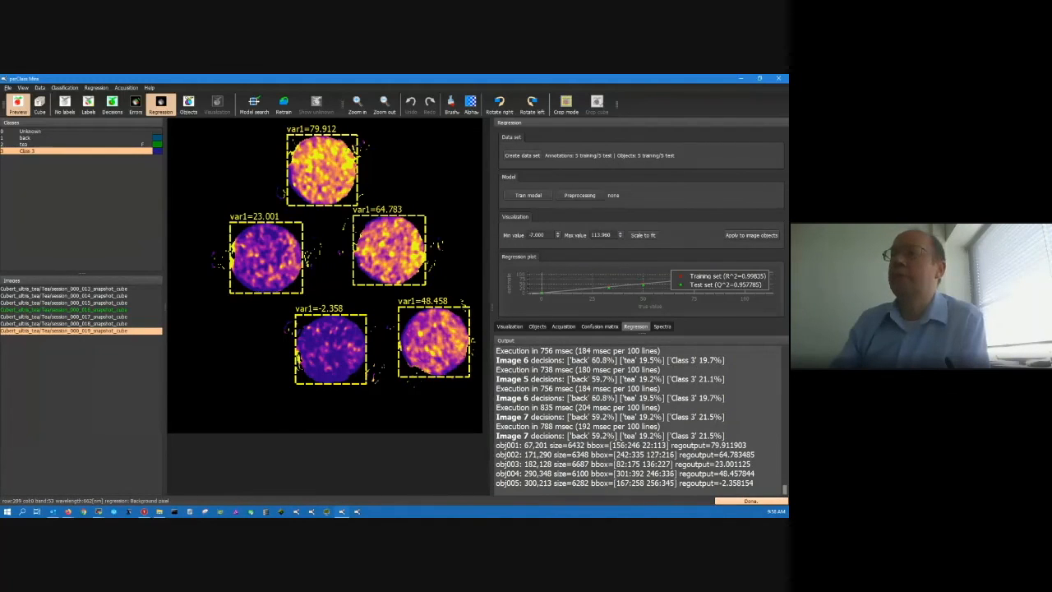
- View the regression maps of the annotated images session_000_015 and session_000_016, and enlarge the regression plot again
left_click(64, 303)
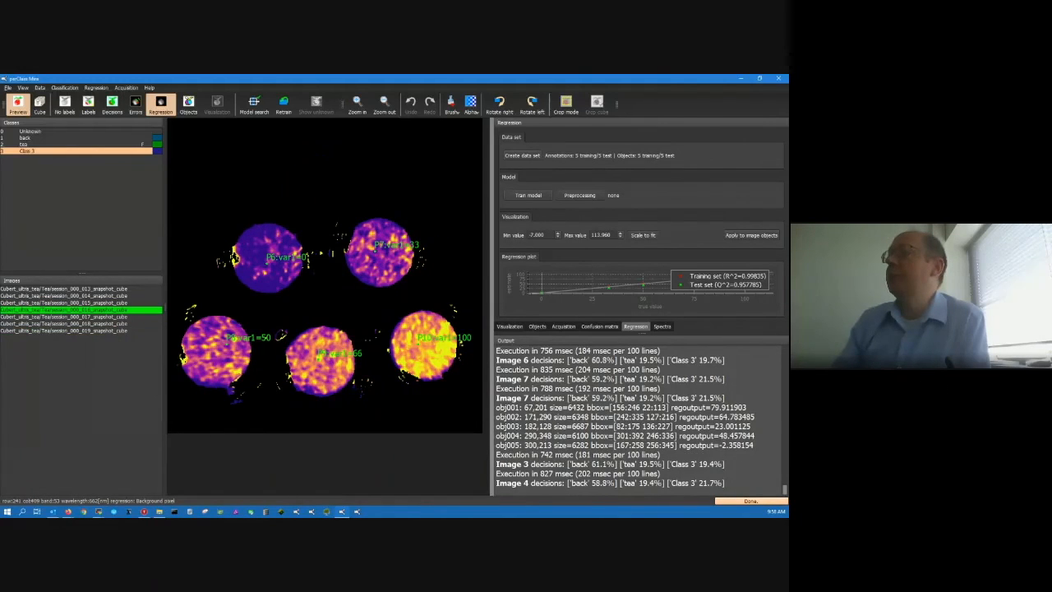
left_click_drag(637, 320, 637, 404)
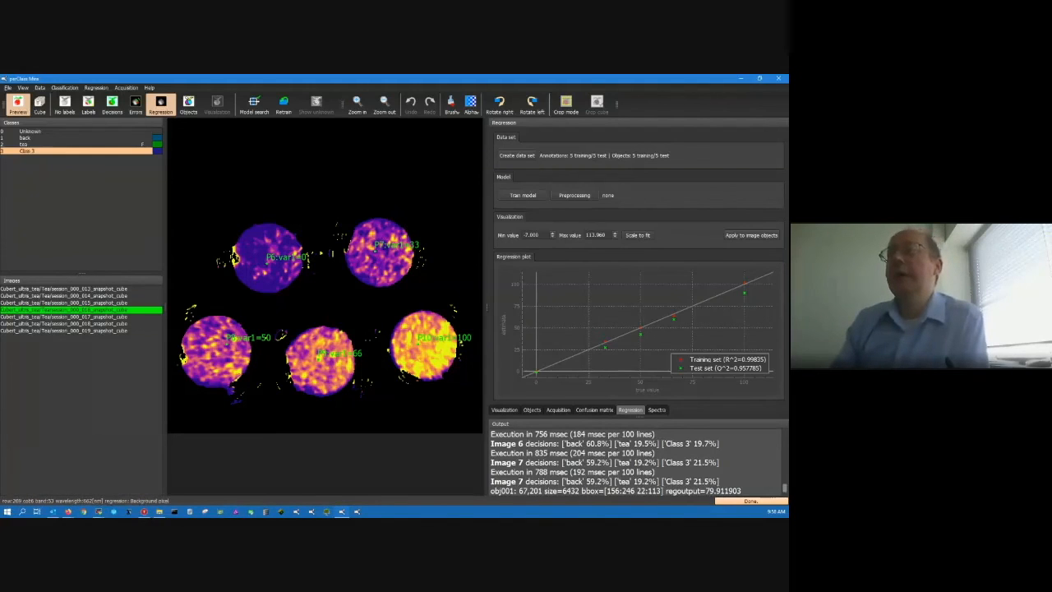
- Export the regression results of images session_000_015 to session_000_017 to an Excel file named out in the Tea folder
left_click(64, 303)
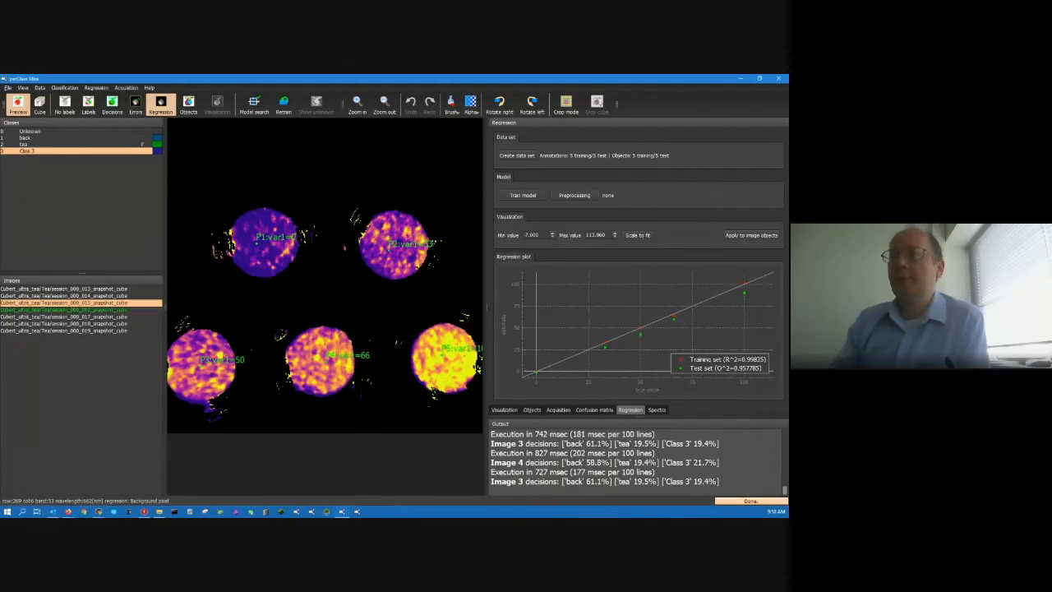
left_click(64, 316)
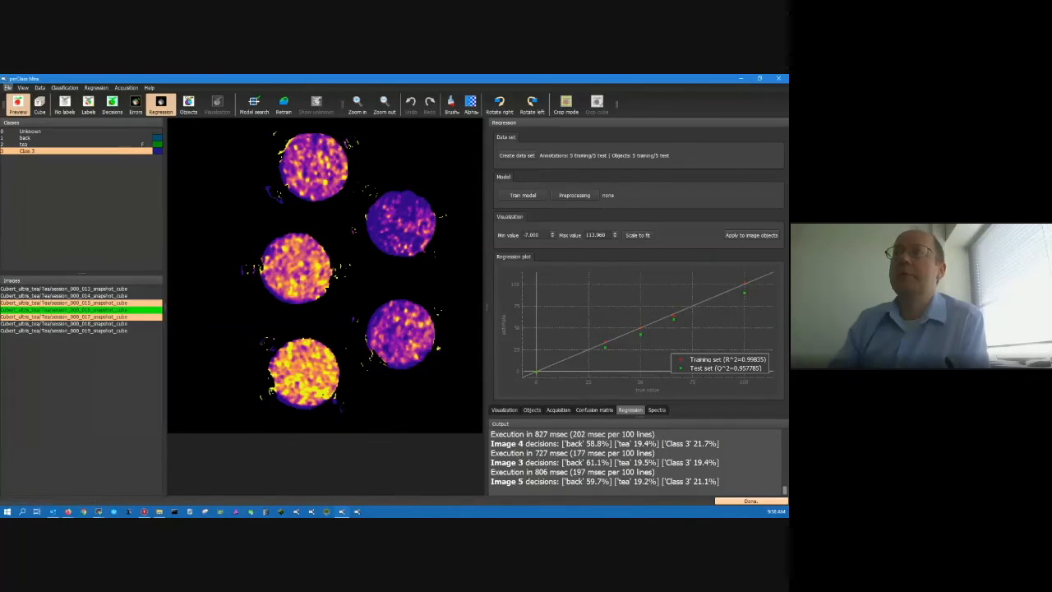
left_click(8, 87)
mouse_move(32, 170)
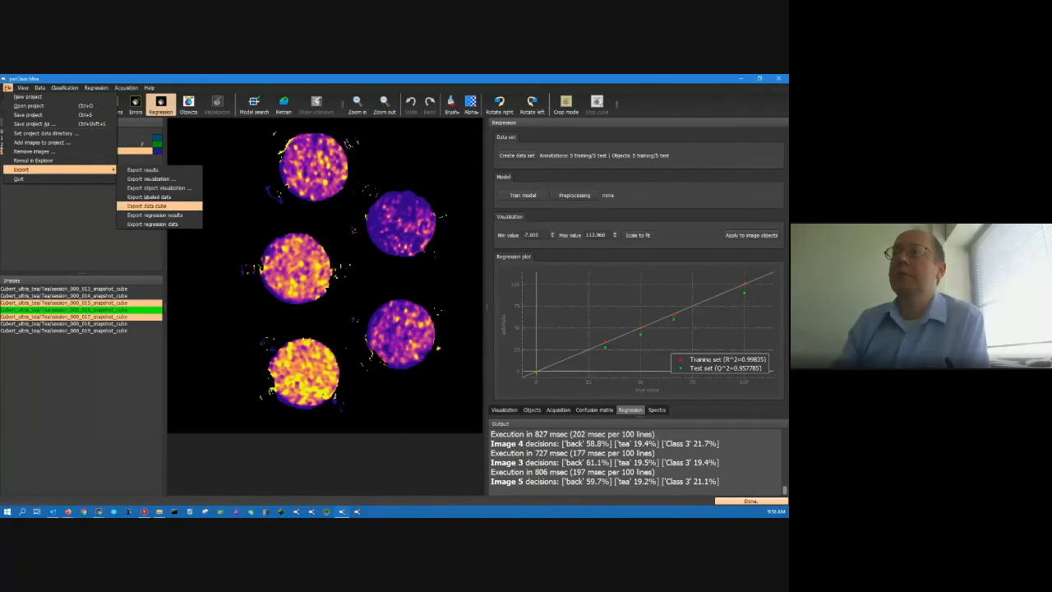
left_click(155, 214)
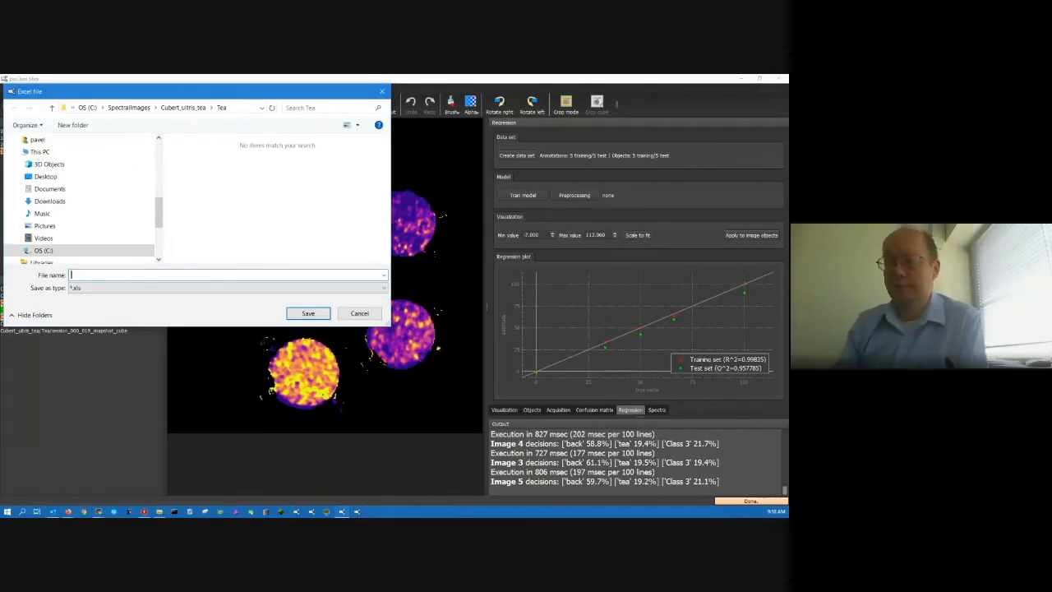
type("out")
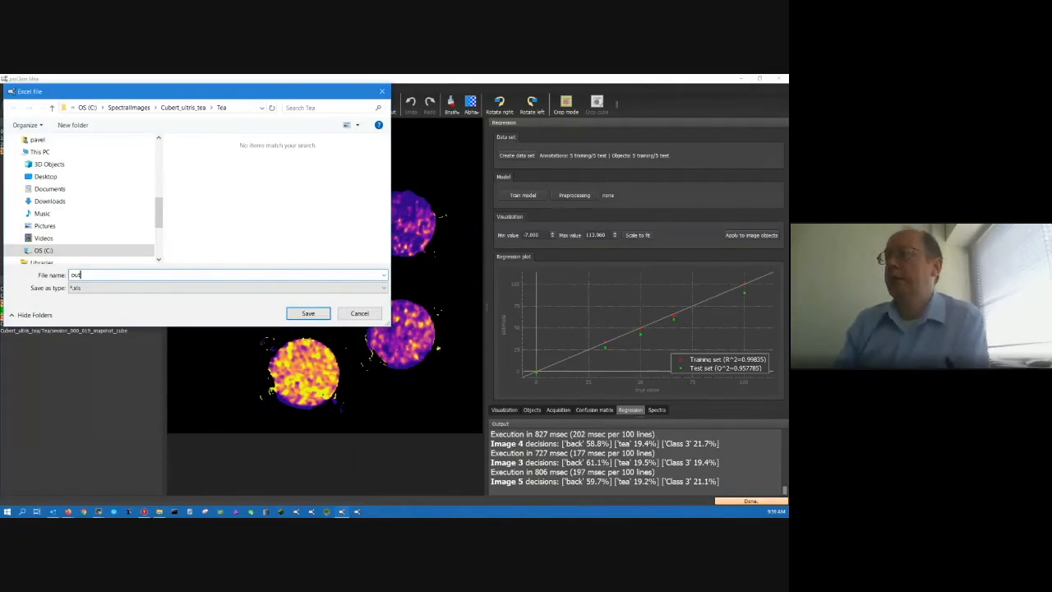
left_click(308, 314)
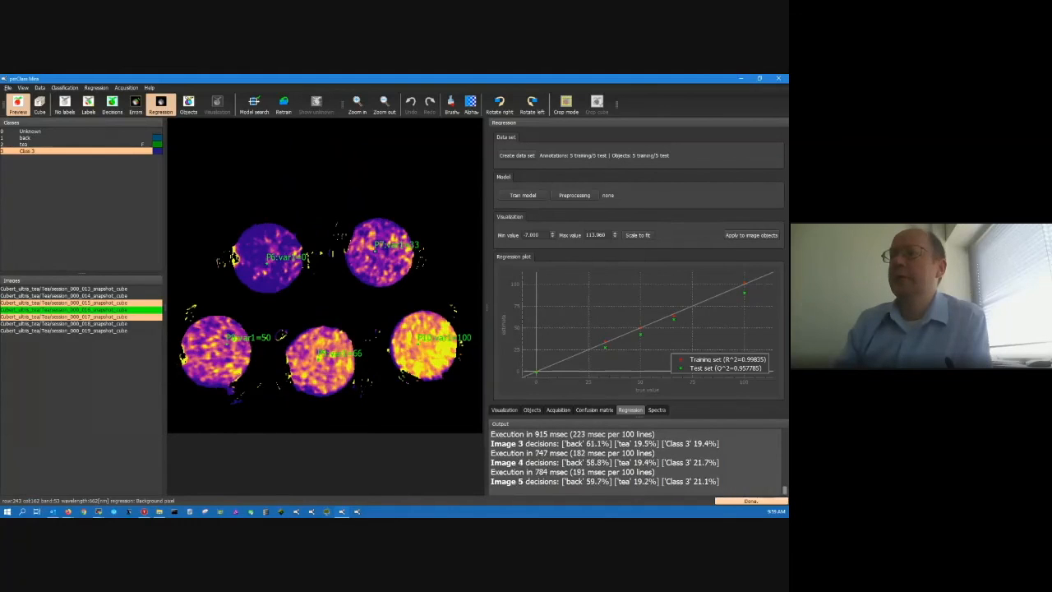
- Reveal the image's folder in File Explorer and open the exported out.xls in Excel
right_click(99, 319)
left_click(129, 378)
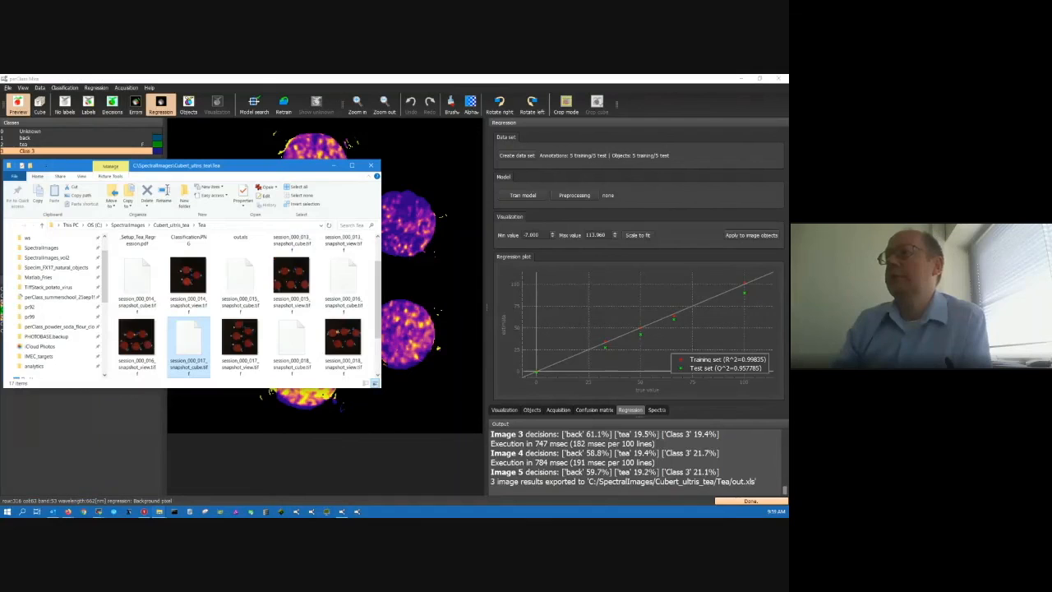
scroll(271, 289, "up", 1)
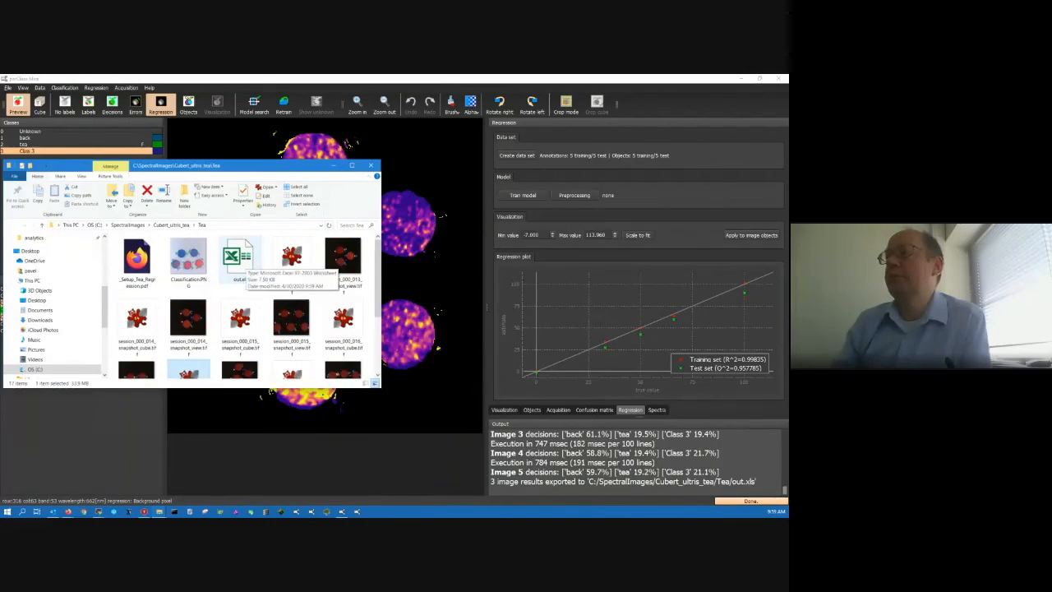
double_click(238, 257)
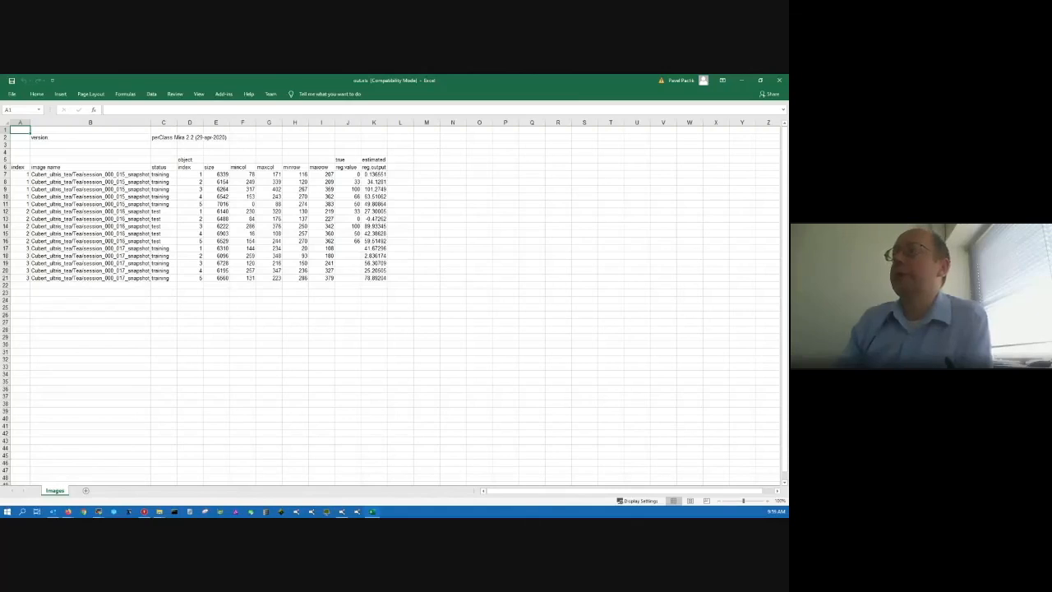
- Insert a scatter chart of true versus estimated values from J7:K16, place it beside the table, and return to perClass Mira
left_click_drag(347, 174, 374, 241)
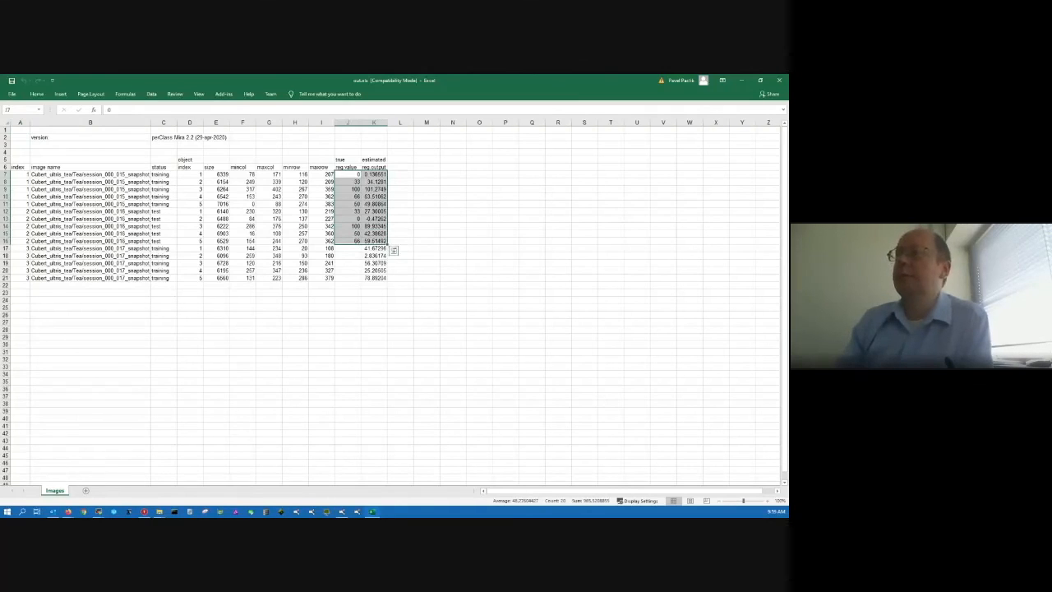
left_click(61, 93)
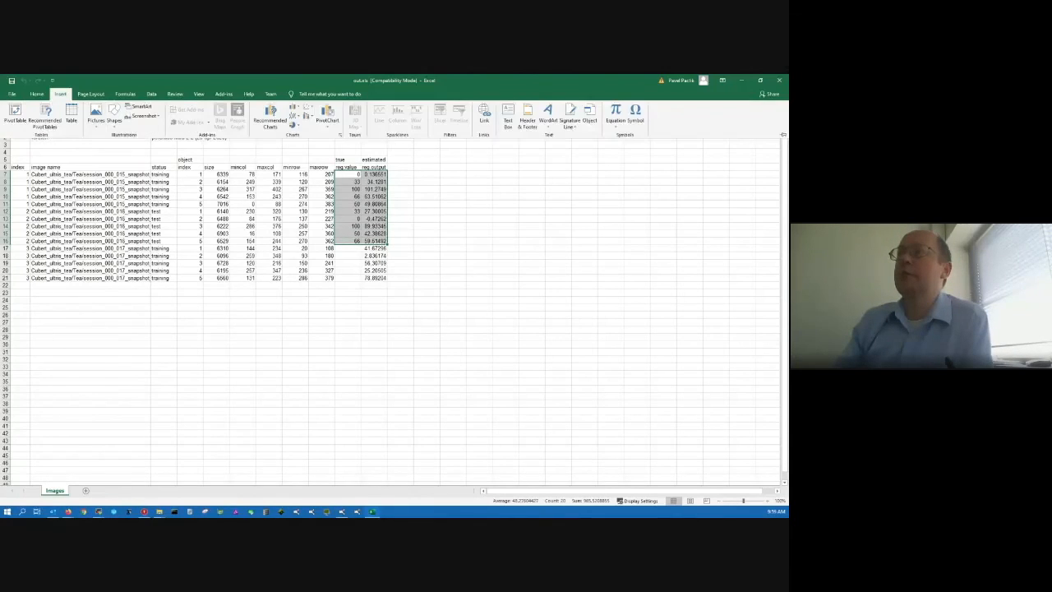
left_click(304, 108)
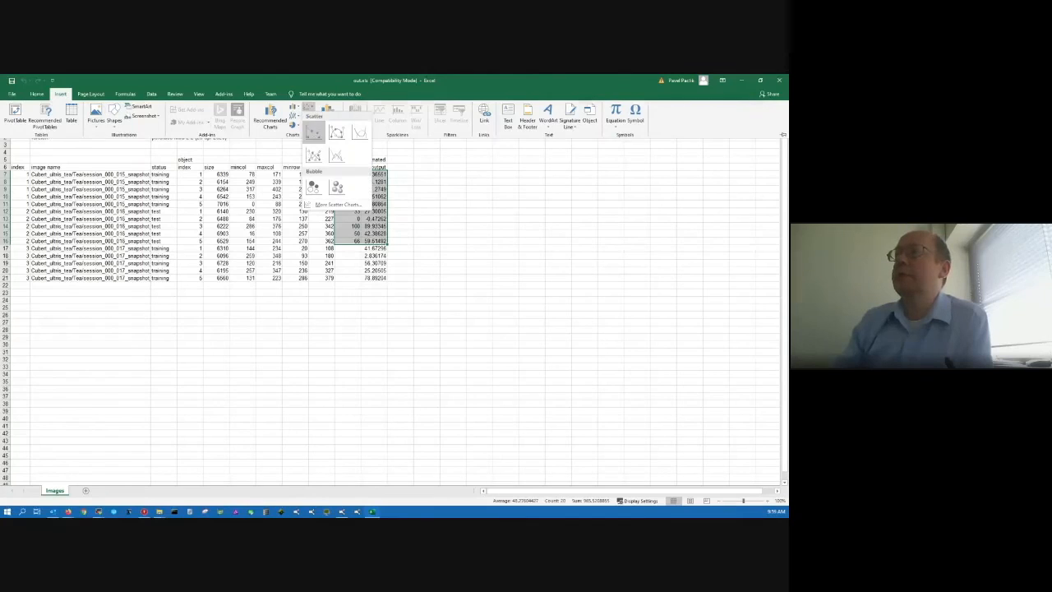
left_click(313, 133)
left_click_drag(394, 258, 516, 156)
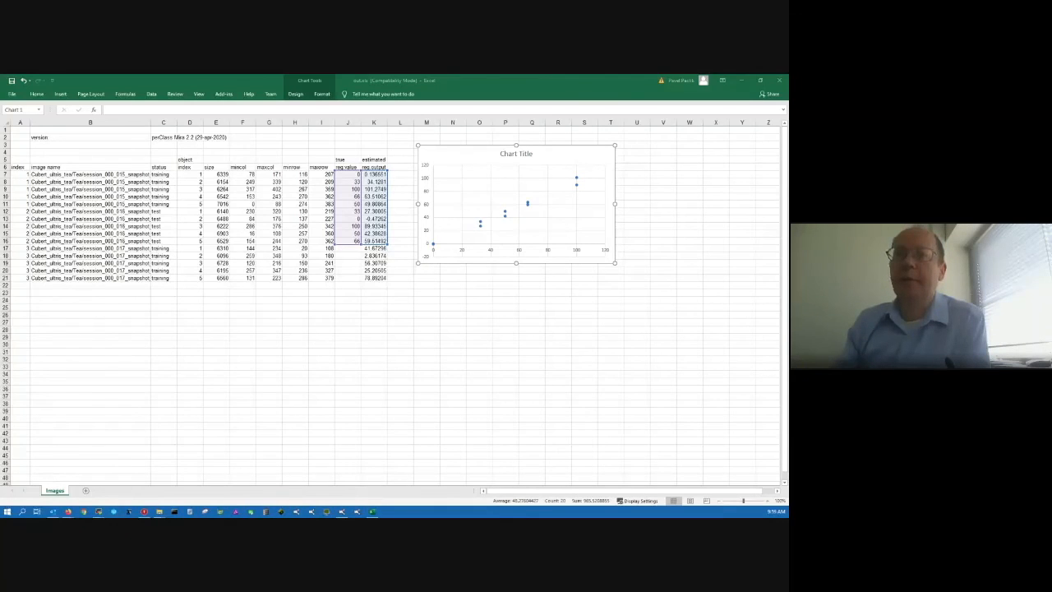
key("alt+Tab")
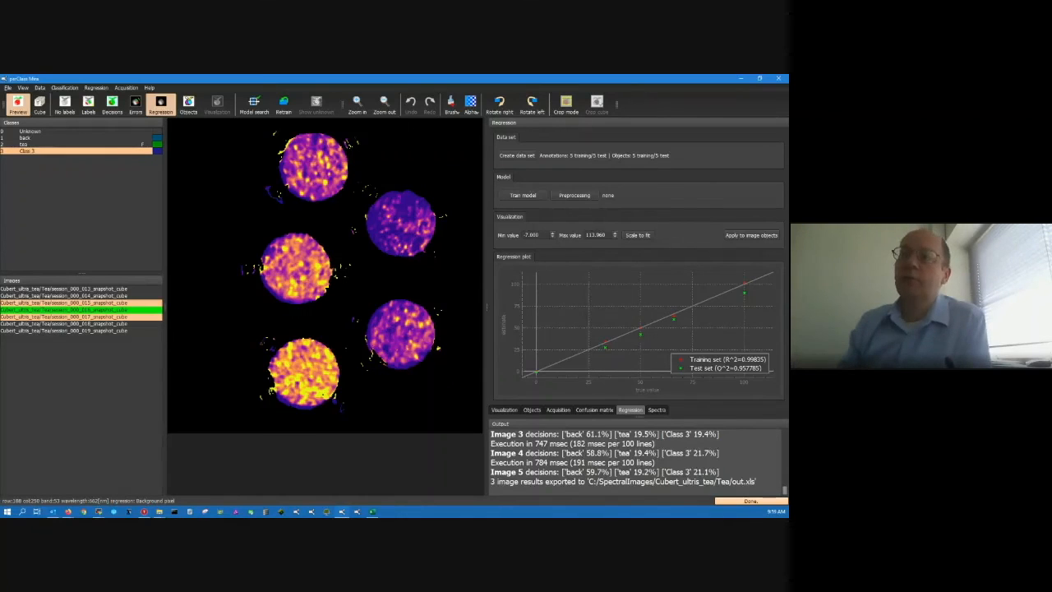